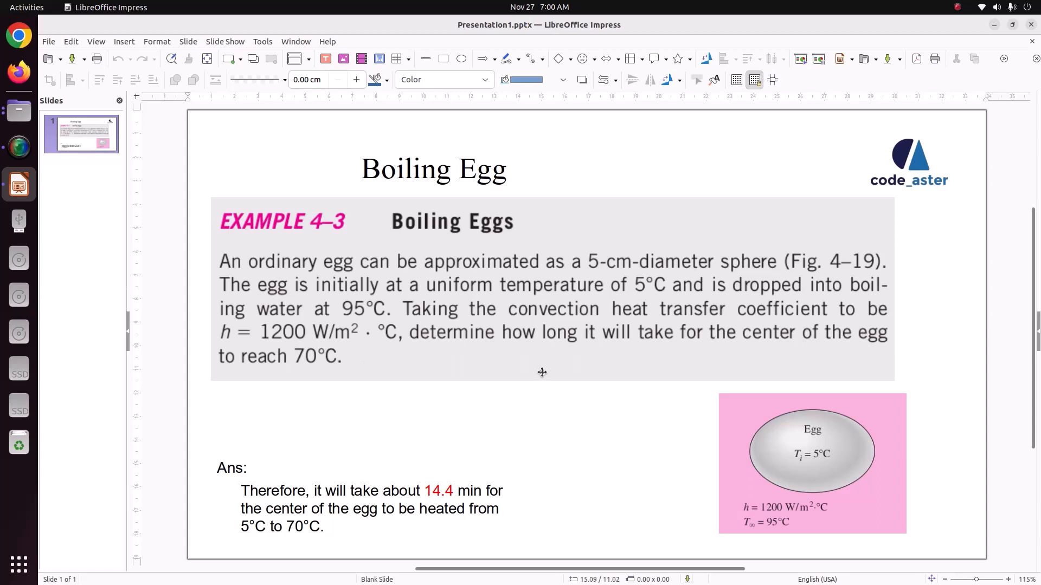
Highlight the 14.4 min heating time in the slide's answer text, then clear the selection
left_click(450, 491)
left_click_drag(453, 491, 424, 492)
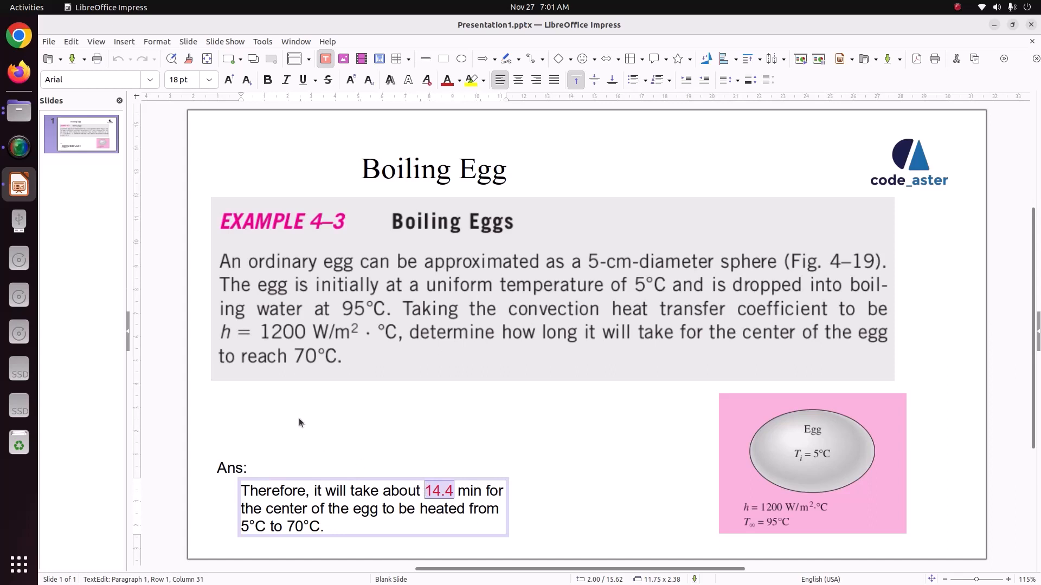
left_click(550, 479)
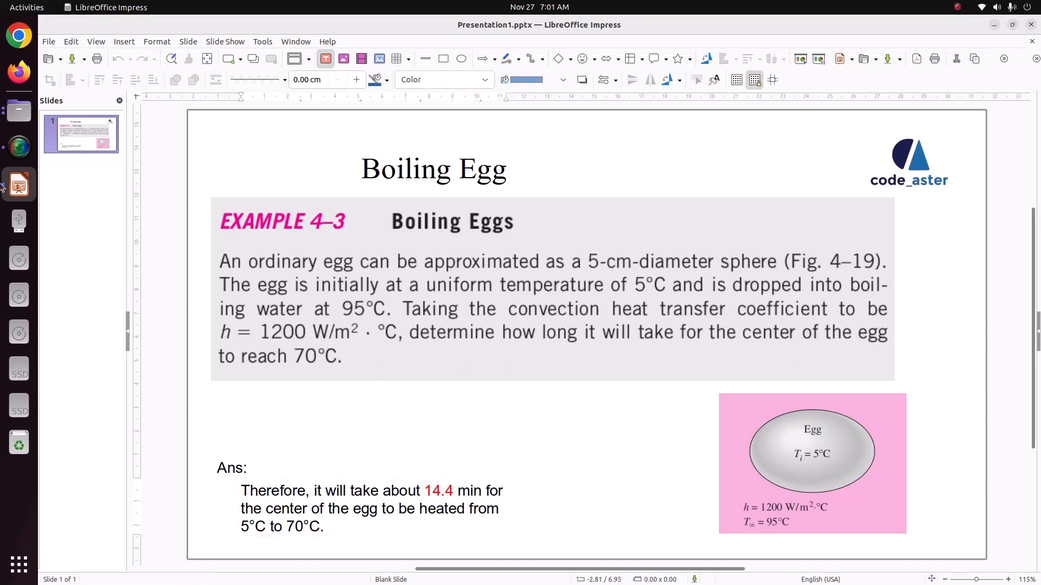
Open a terminal in the Videos folder and launch Salome-Meca with ./salome_meca-lgpl-2022.1.0-1-20221225-scibian-9 --soft
left_click(18, 120)
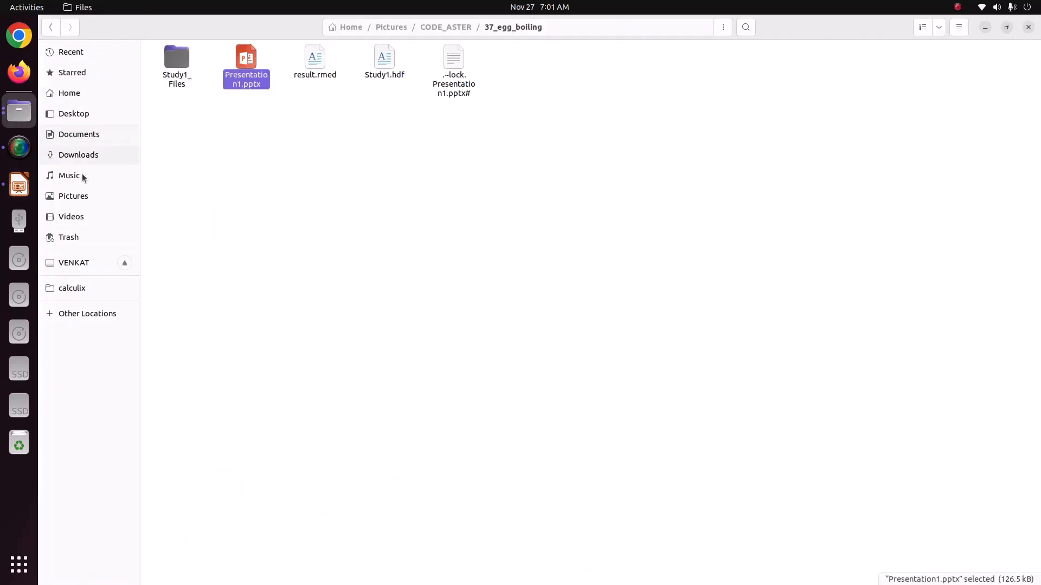
left_click(93, 214)
right_click(364, 193)
left_click(466, 274)
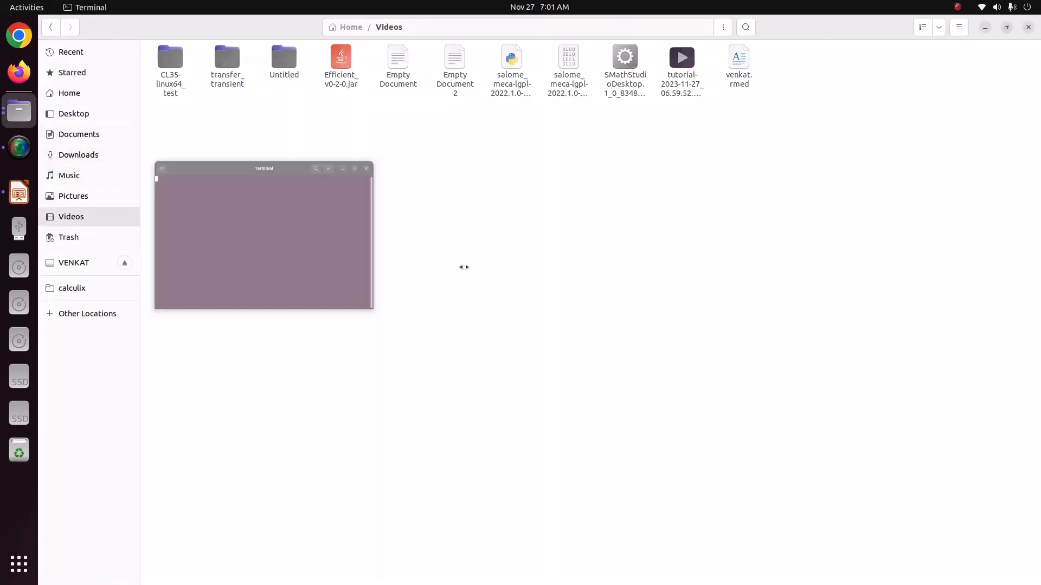
left_click_drag(303, 54, 361, 134)
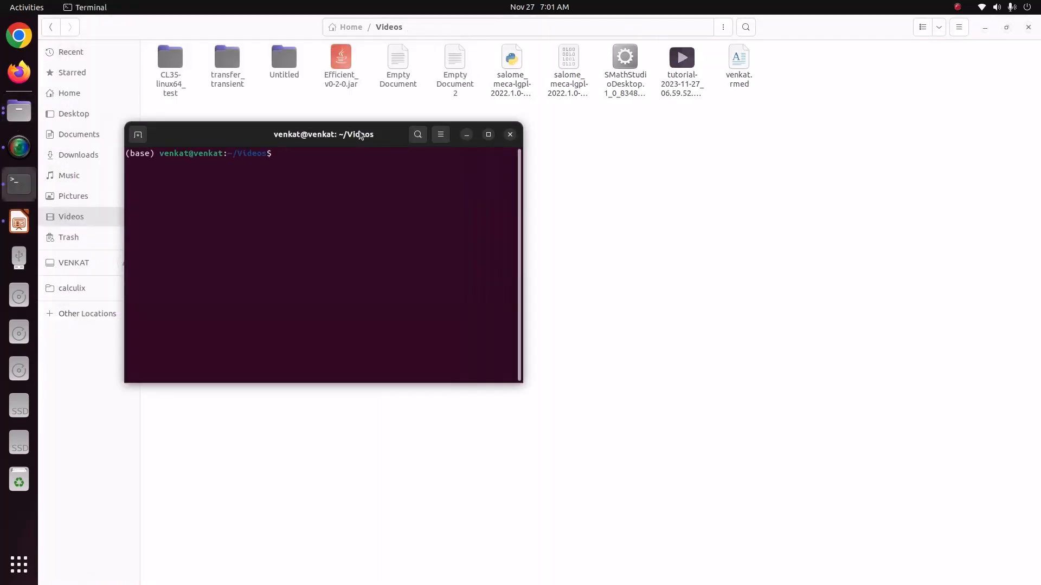
type("./salome_meca-lgpl-2022.1.0-1-20221225-scibian-9 --soft")
key("Return")
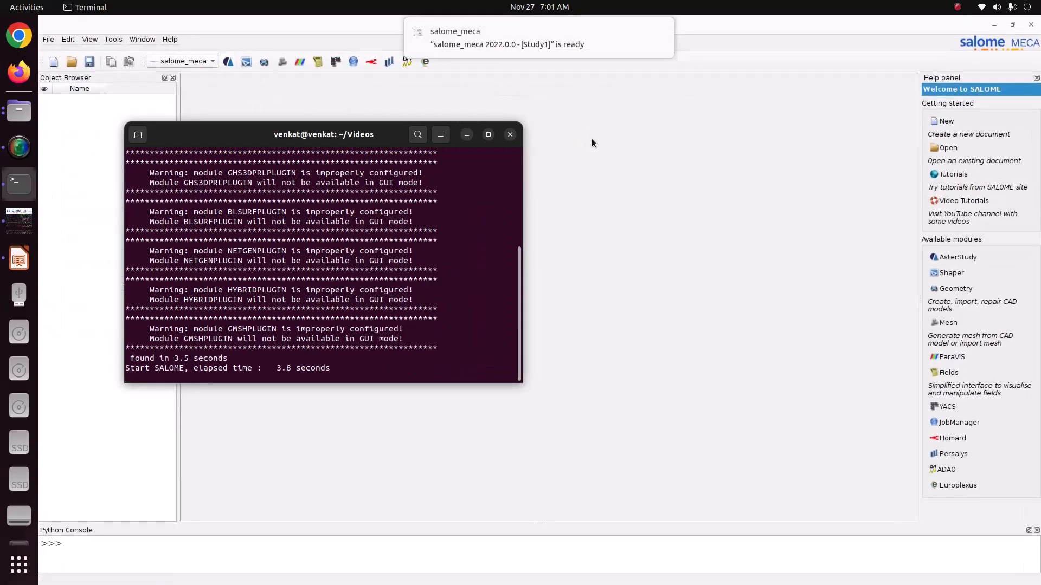
Bring Salome-Meca to the front and activate its Geometry module
left_click(611, 161)
left_click(190, 61)
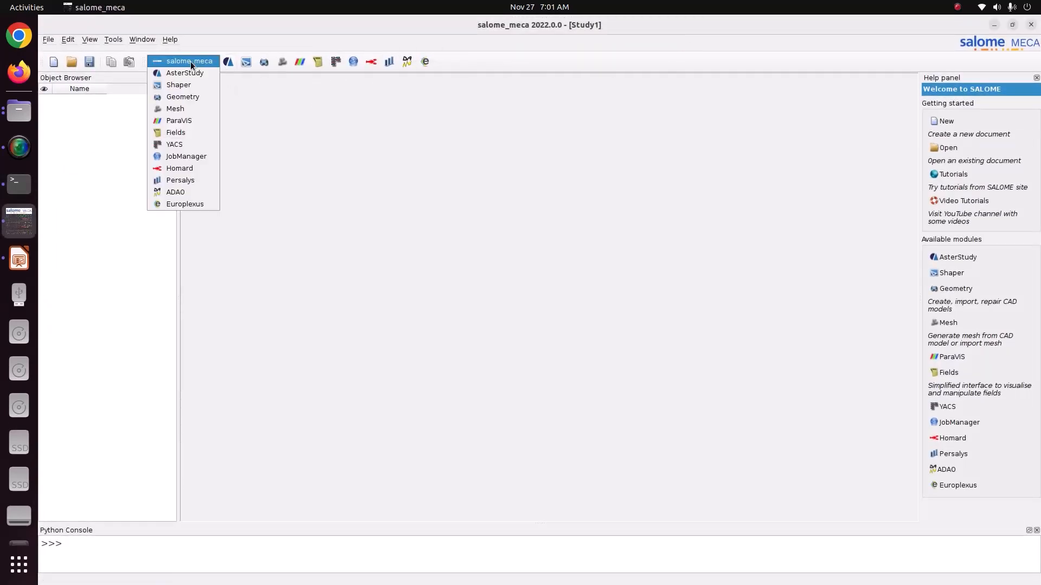
left_click(192, 95)
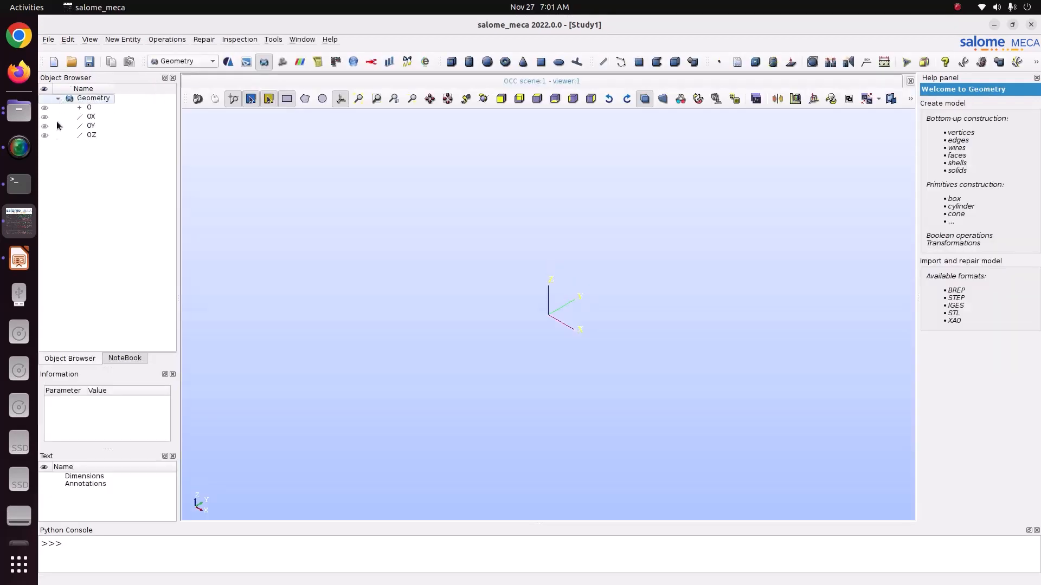
Switch to LibreOffice Impress and add a text box reading "Dia= 5 cm =0.05 m" below the problem statement
left_click(19, 258)
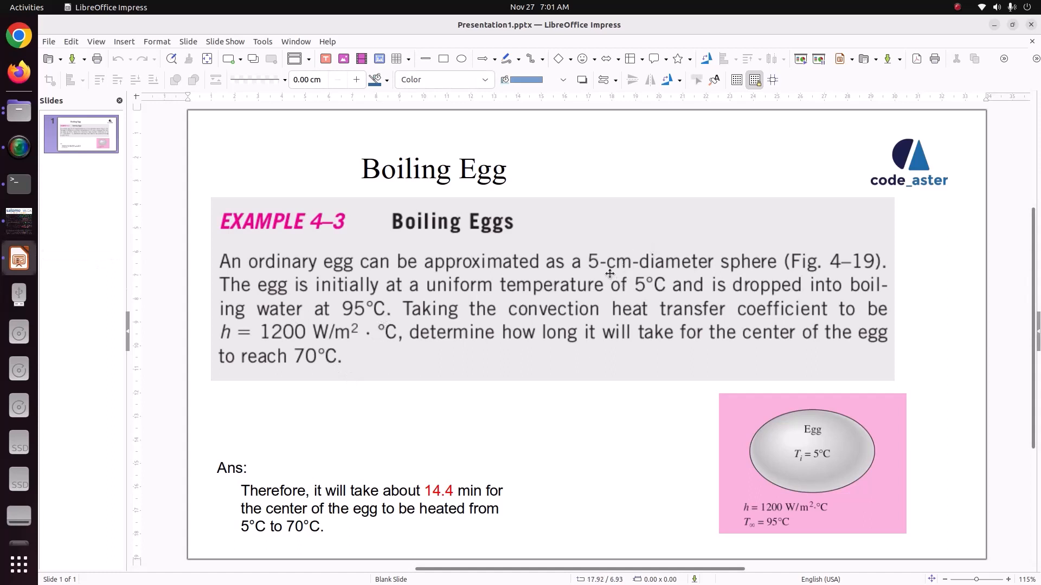
left_click(324, 60)
left_click(506, 408)
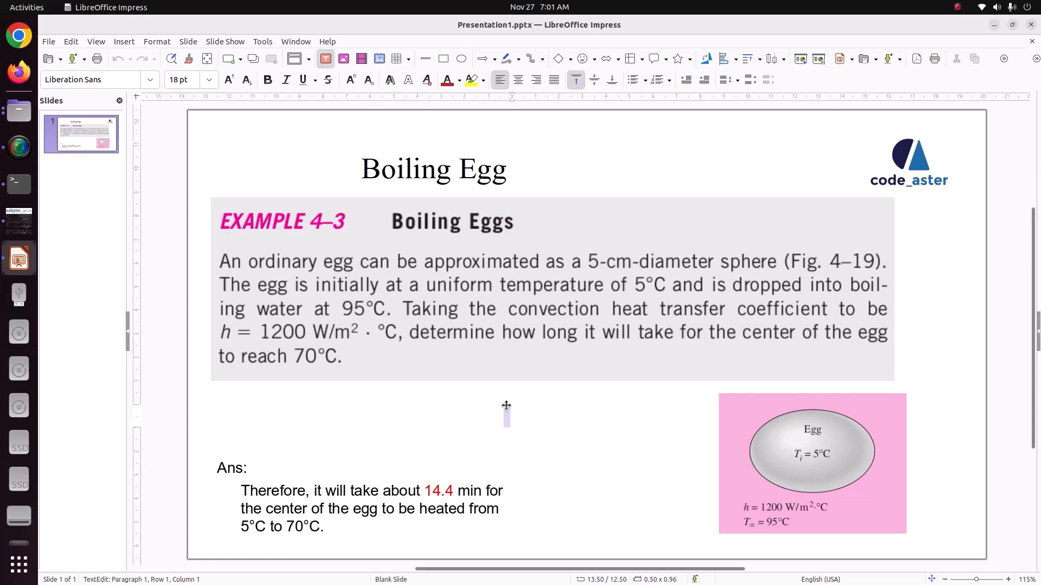
type("Dia= 5 cm")
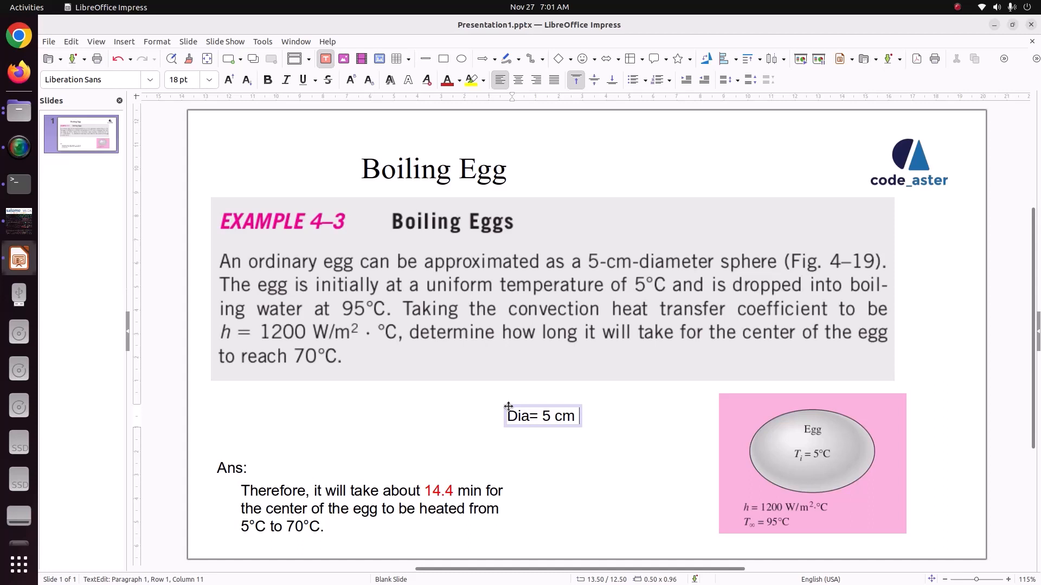
type("=")
type("0.05 ")
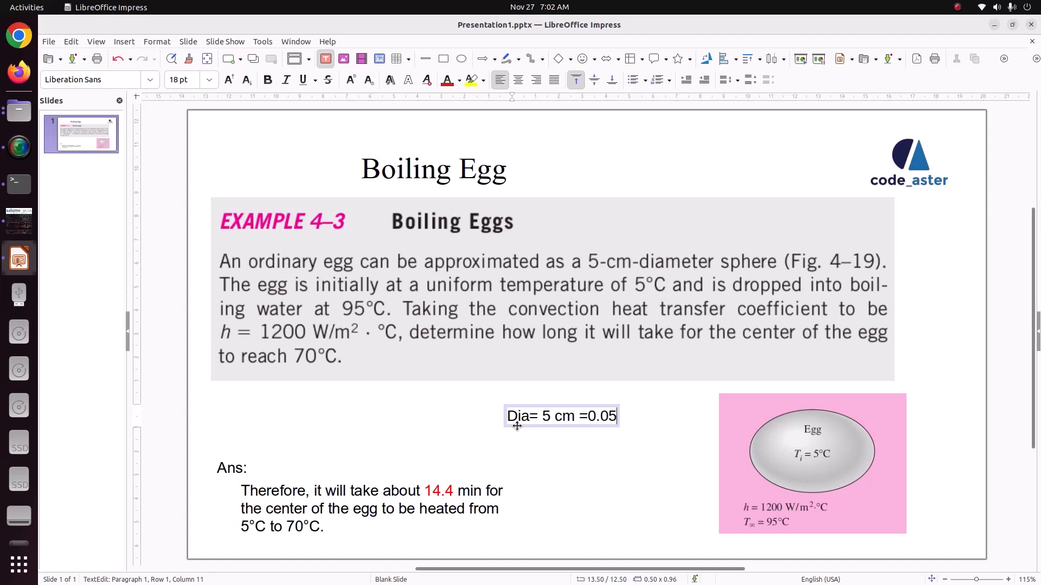
type("m")
left_click(519, 451)
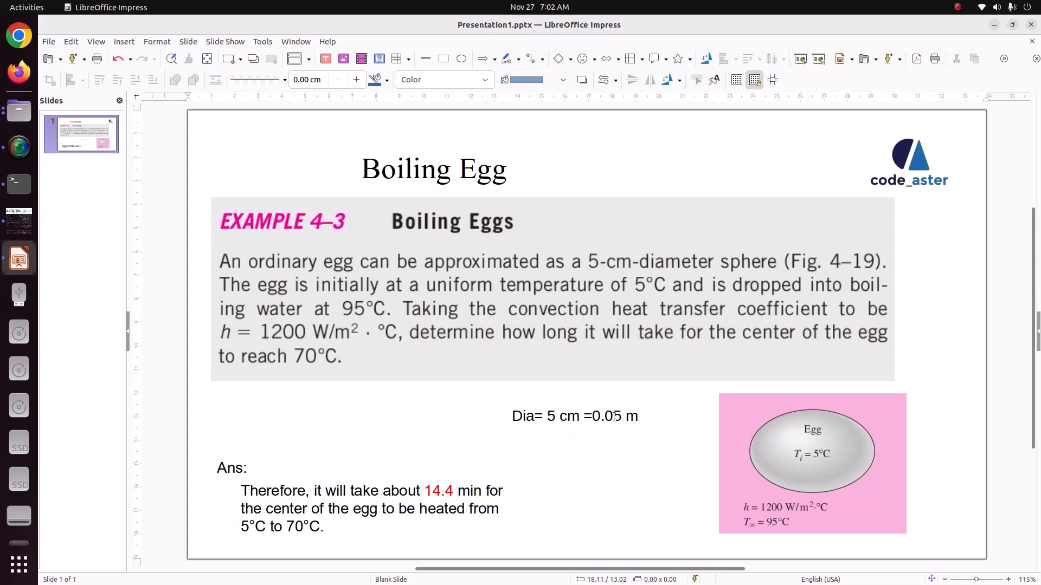
Switch to Salome-Meca and create a sphere at the origin with a radius of 0.025
left_click(19, 221)
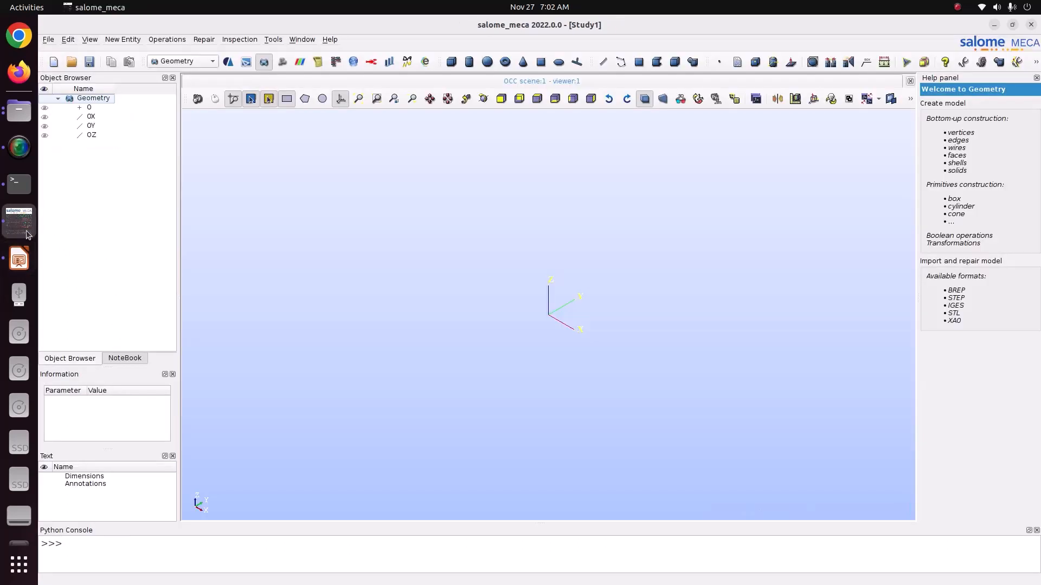
left_click(487, 61)
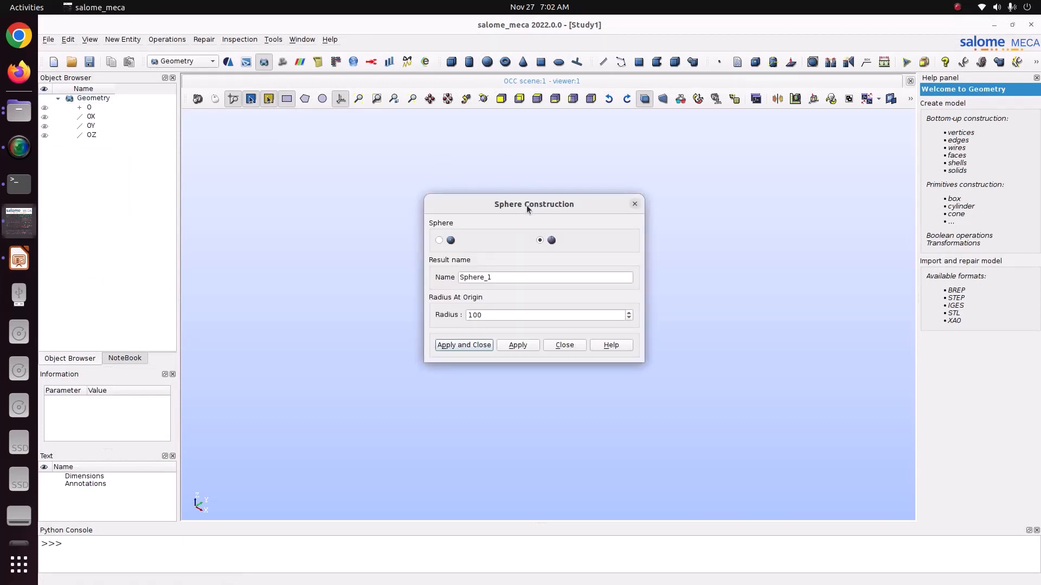
left_click_drag(527, 206, 464, 188)
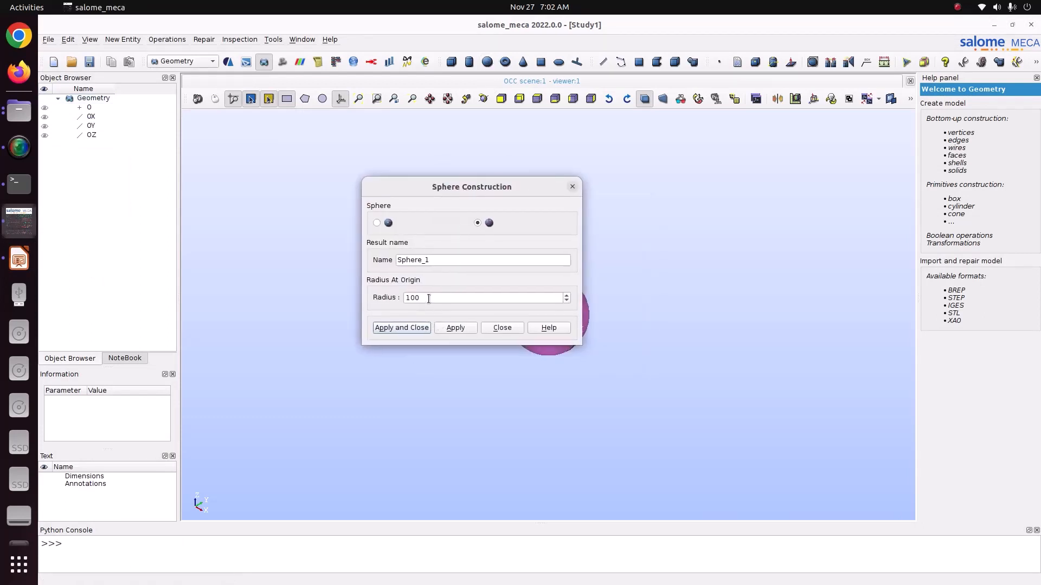
double_click(429, 298)
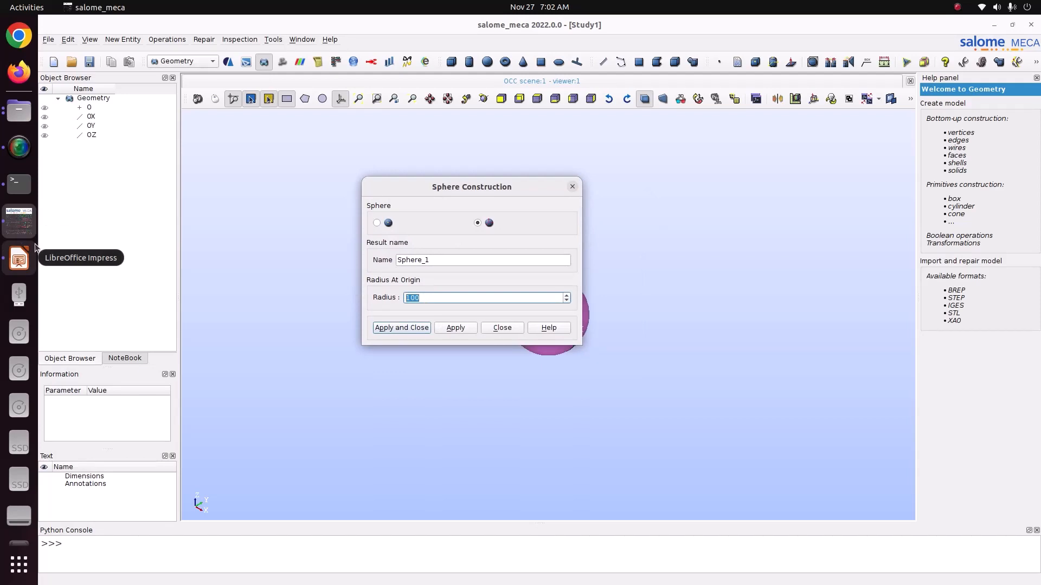
left_click(22, 259)
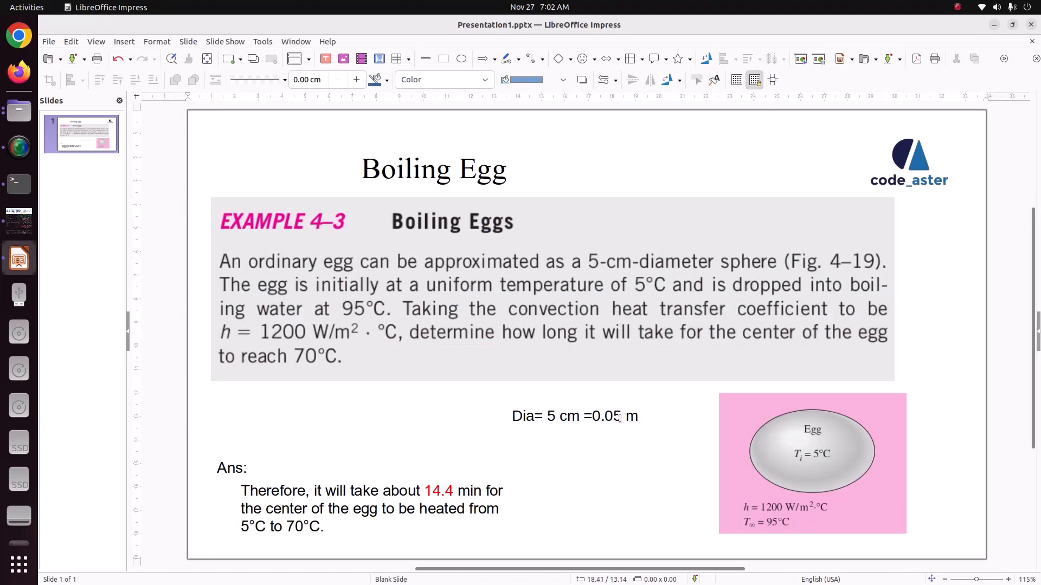
left_click(20, 233)
double_click(457, 298)
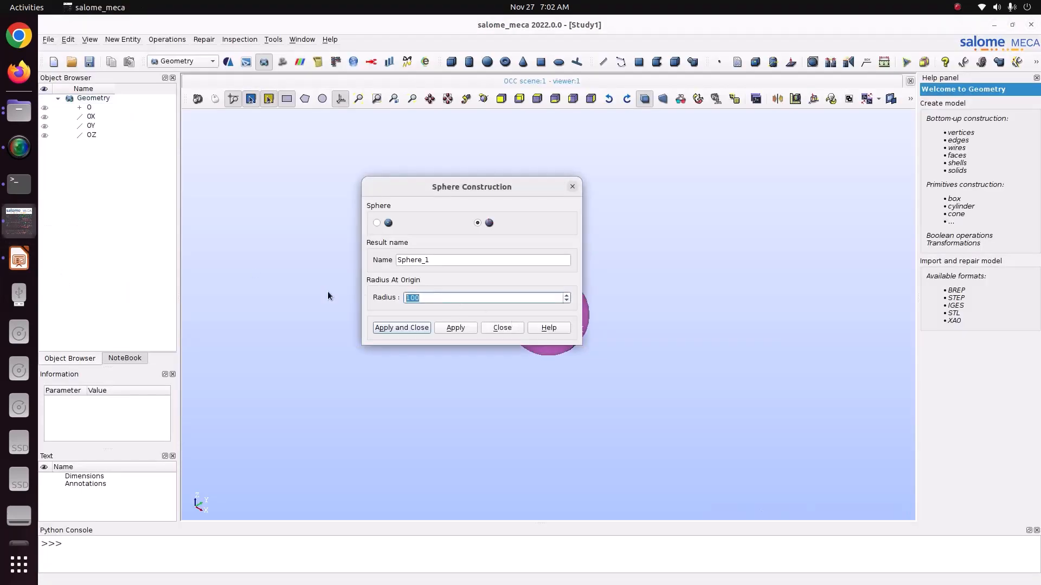
type("0.025")
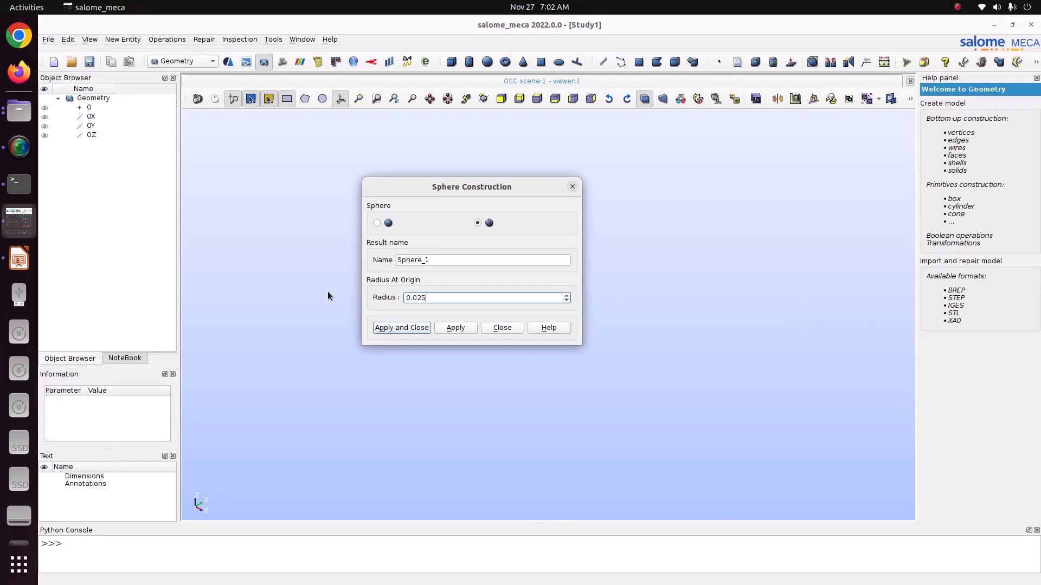
left_click(418, 328)
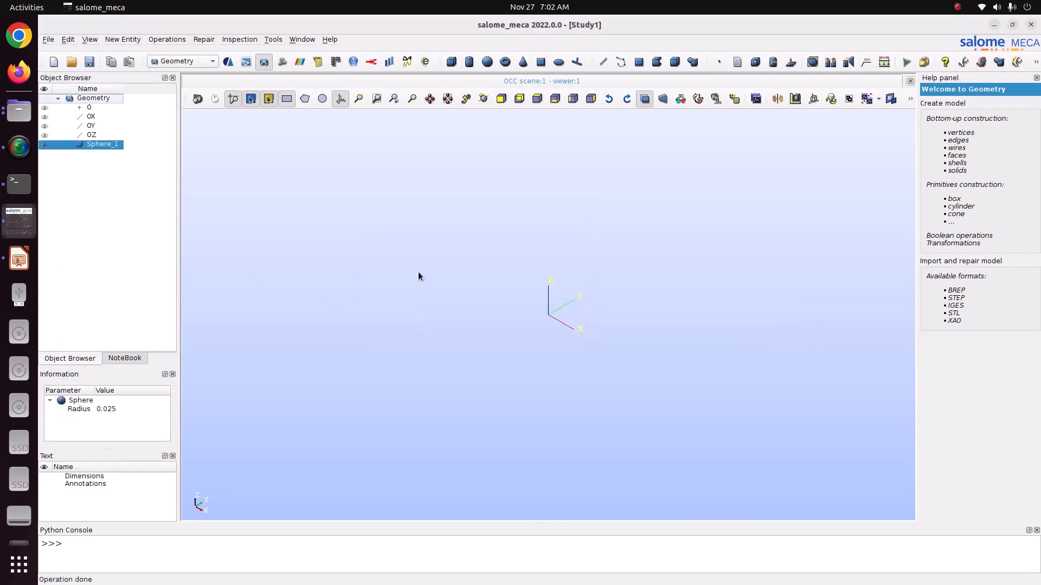
Check the sphere's bounding box dimensions without creating a bounding box object
scroll(464, 262, "down", 4)
scroll(464, 262, "up", 3)
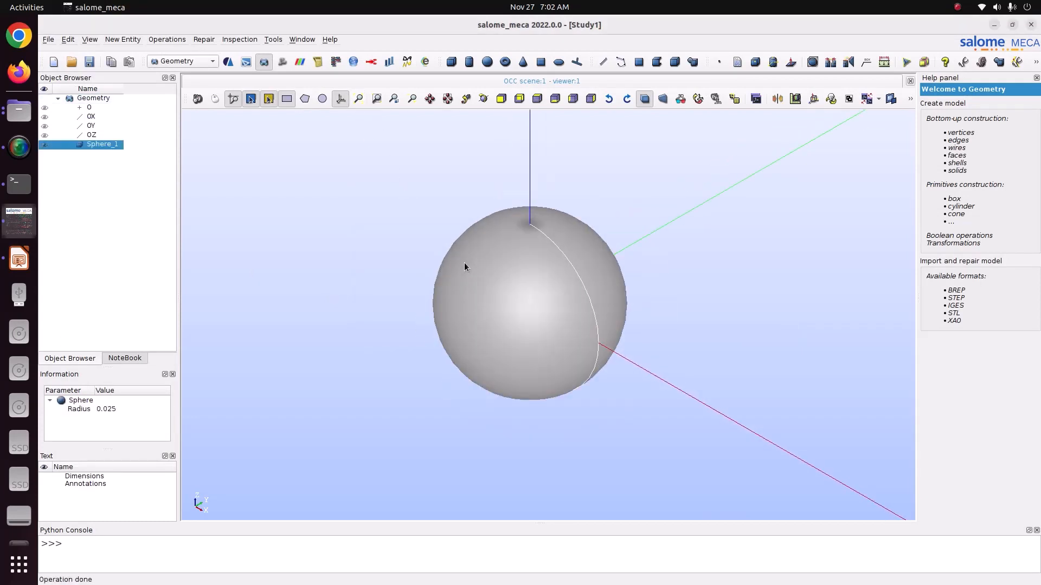
left_click(225, 41)
mouse_move(302, 137)
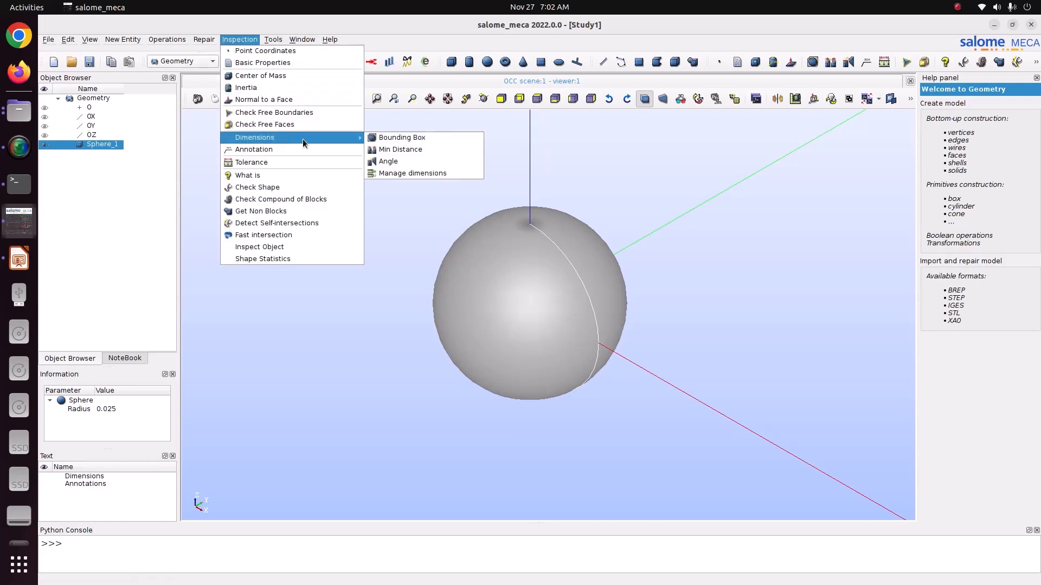
left_click(378, 142)
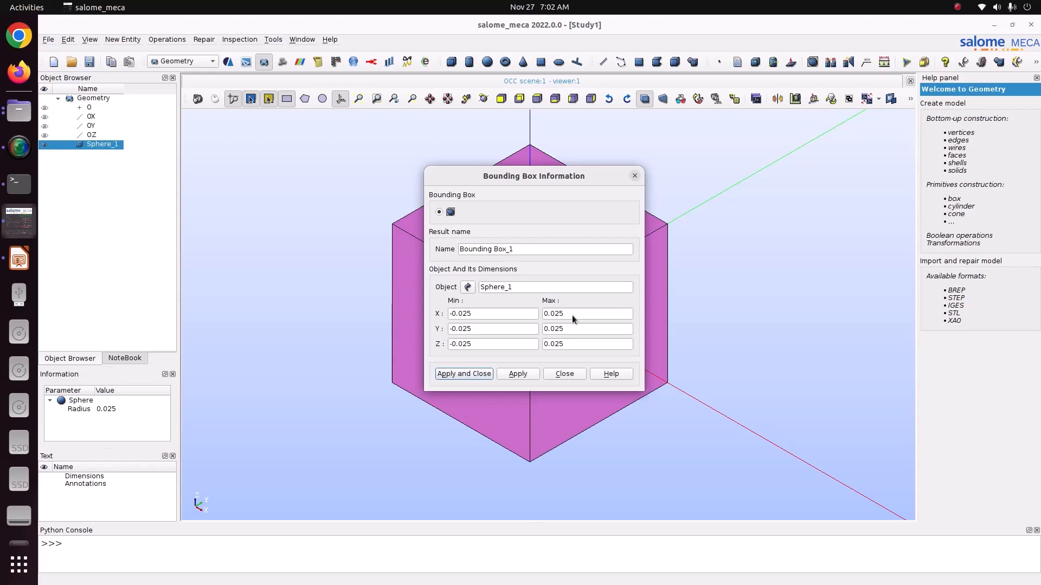
left_click(634, 176)
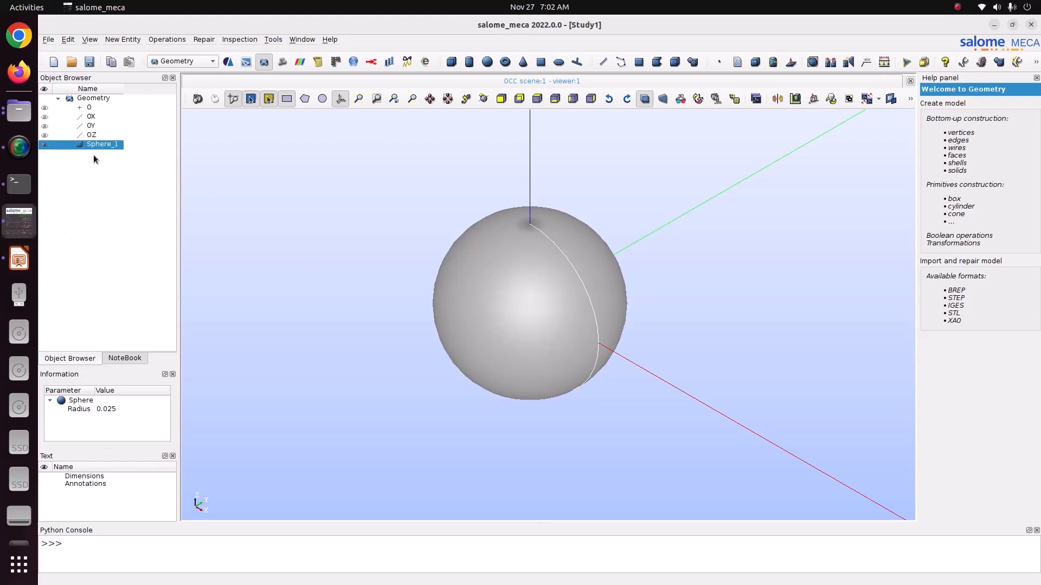
Create a face group named Convection on Sphere_1 containing the sphere's outer surface
left_click(20, 258)
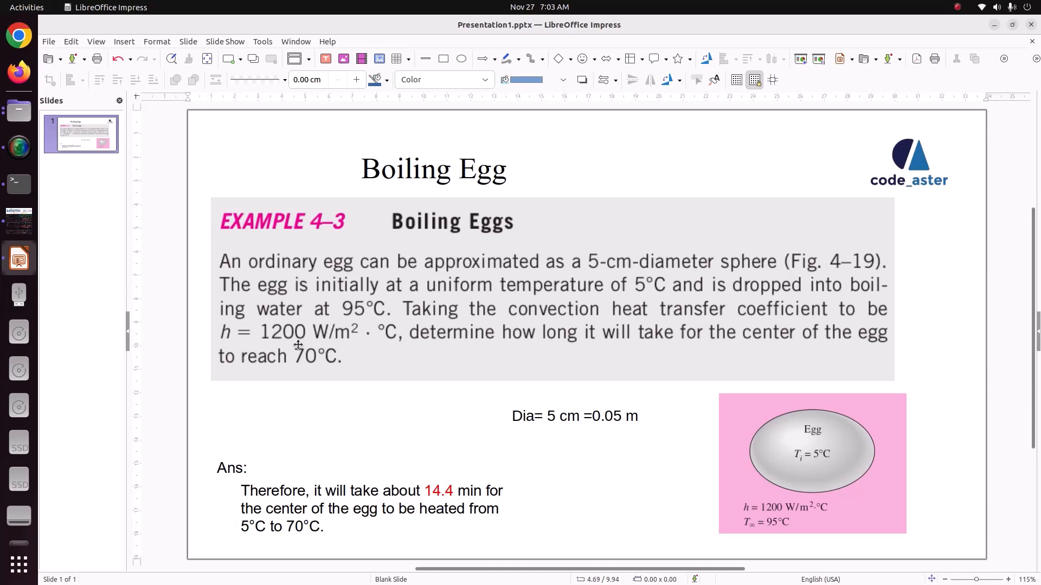
left_click(23, 233)
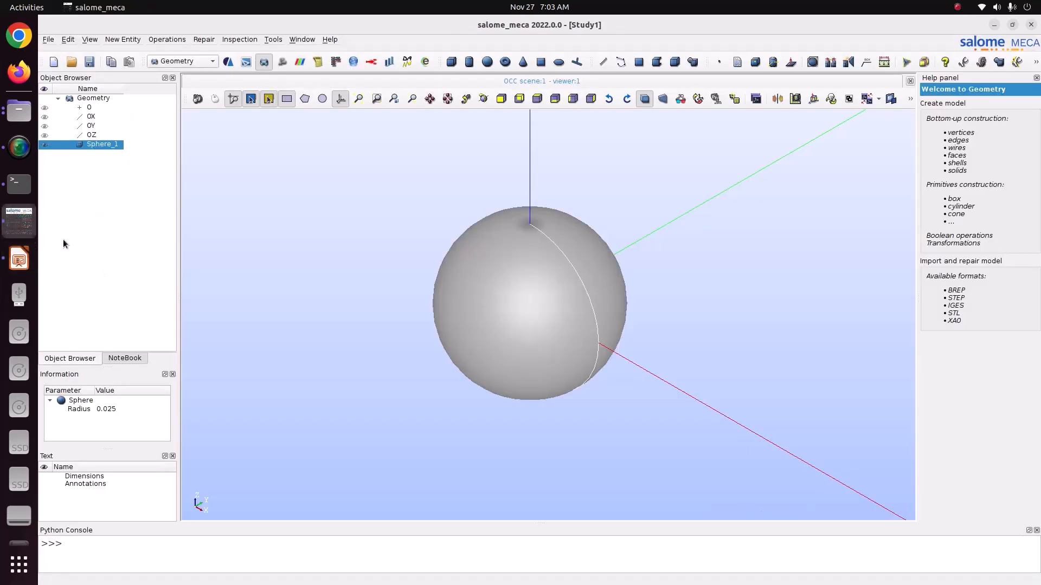
right_click(104, 145)
left_click(163, 183)
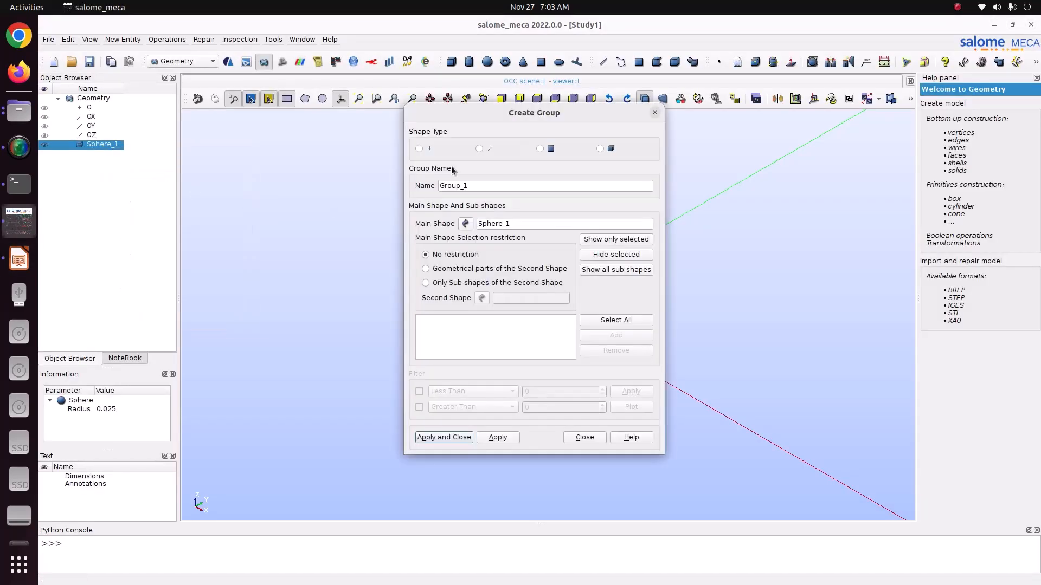
left_click(546, 145)
left_click_drag(557, 112, 358, 112)
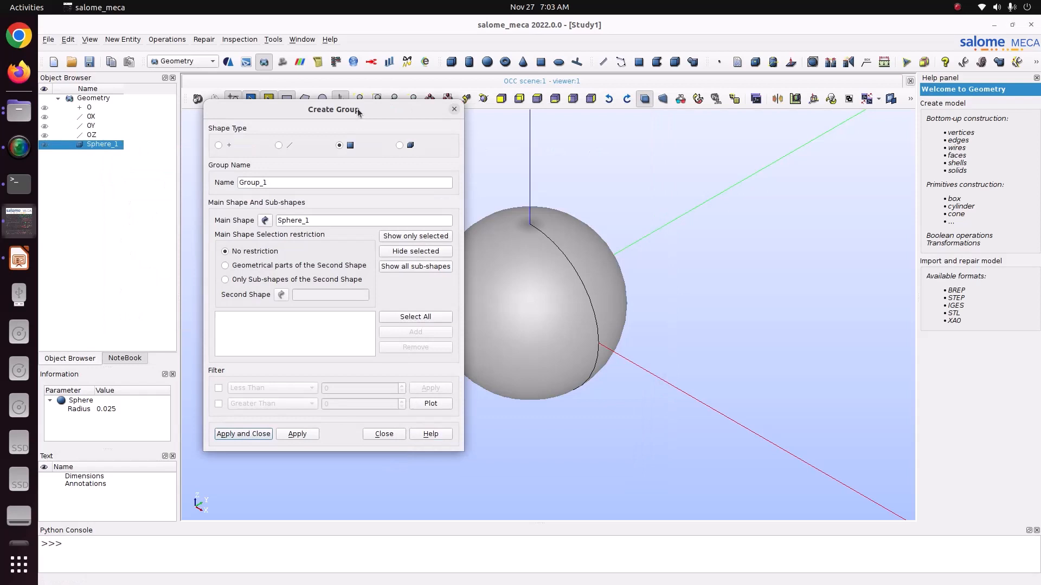
left_click(594, 255)
left_click(423, 335)
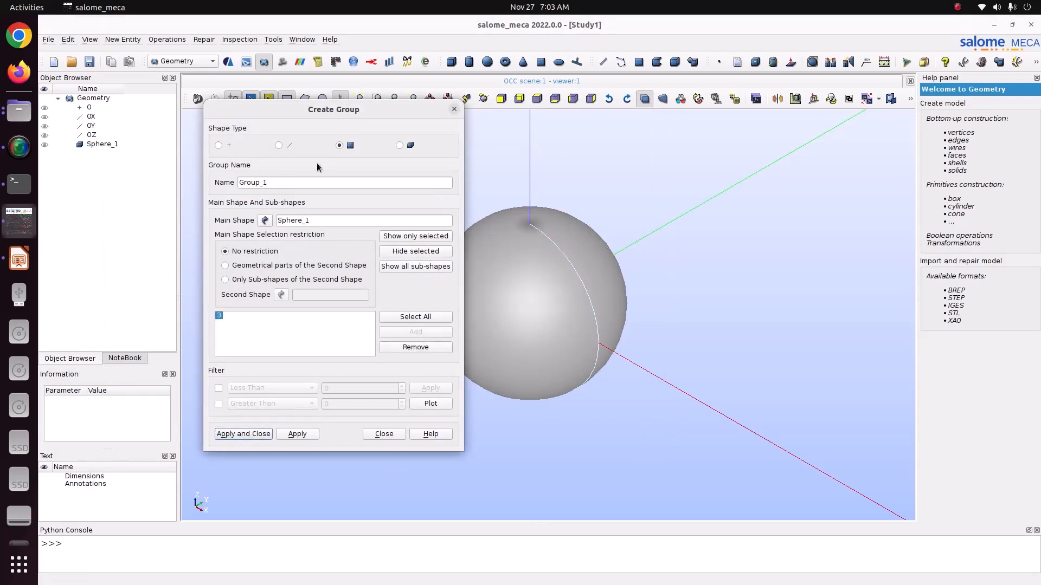
double_click(274, 182)
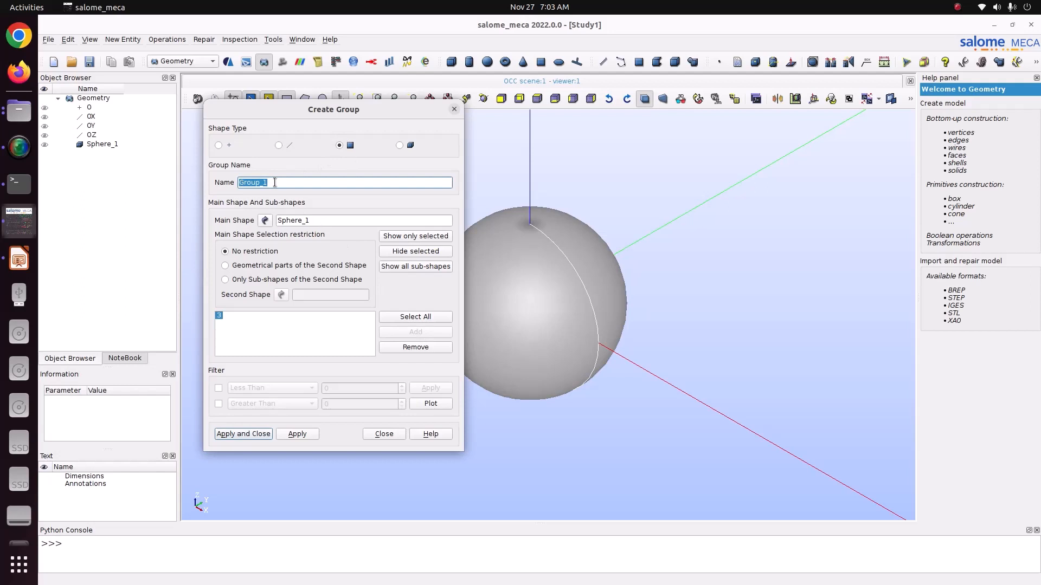
type("vection")
double_click(286, 185)
left_click(243, 434)
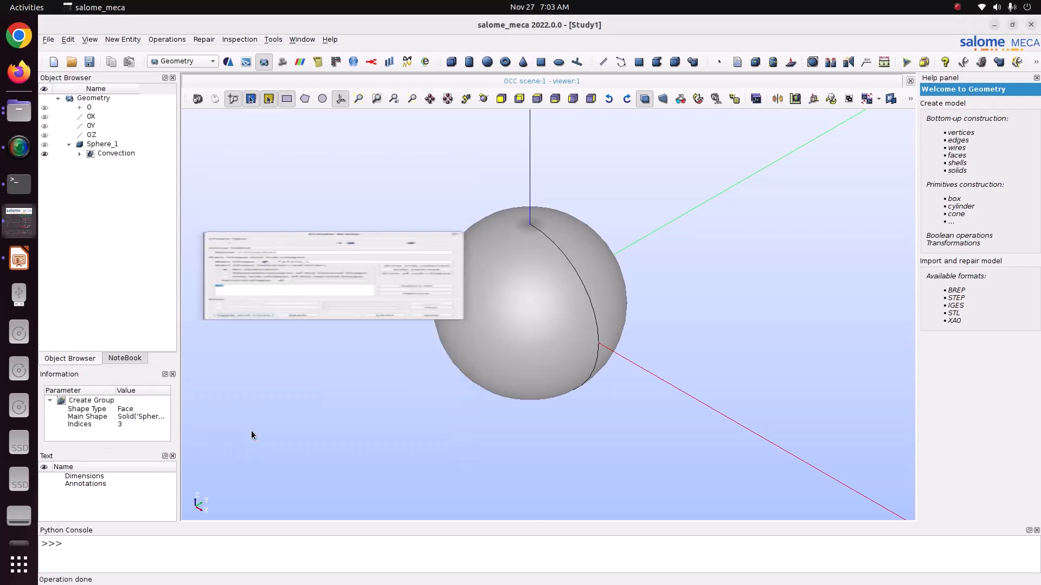
Create a solid group named egg on Sphere_1 containing the whole sphere volume
right_click(105, 143)
left_click(161, 176)
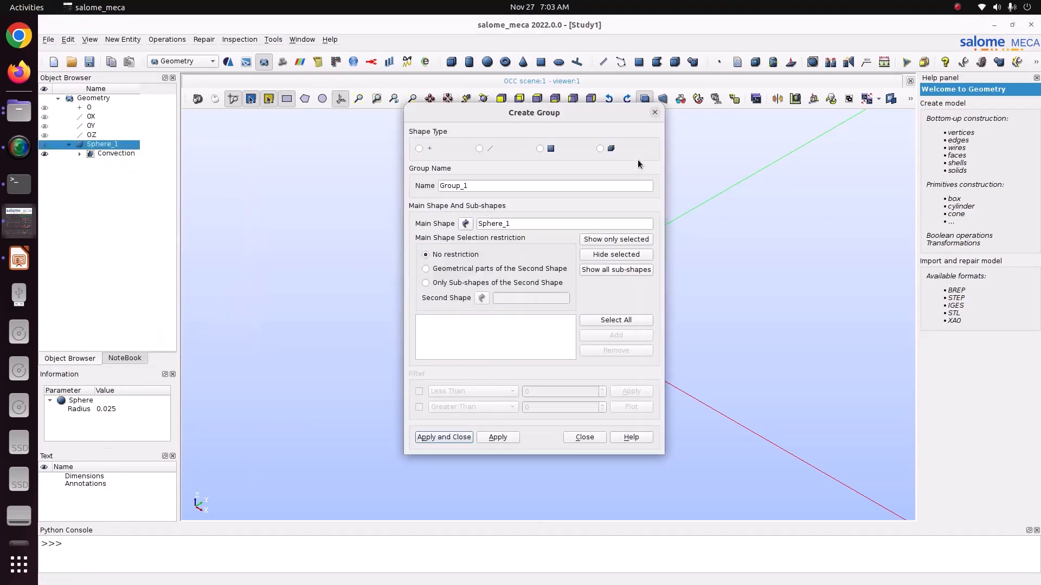
left_click(609, 150)
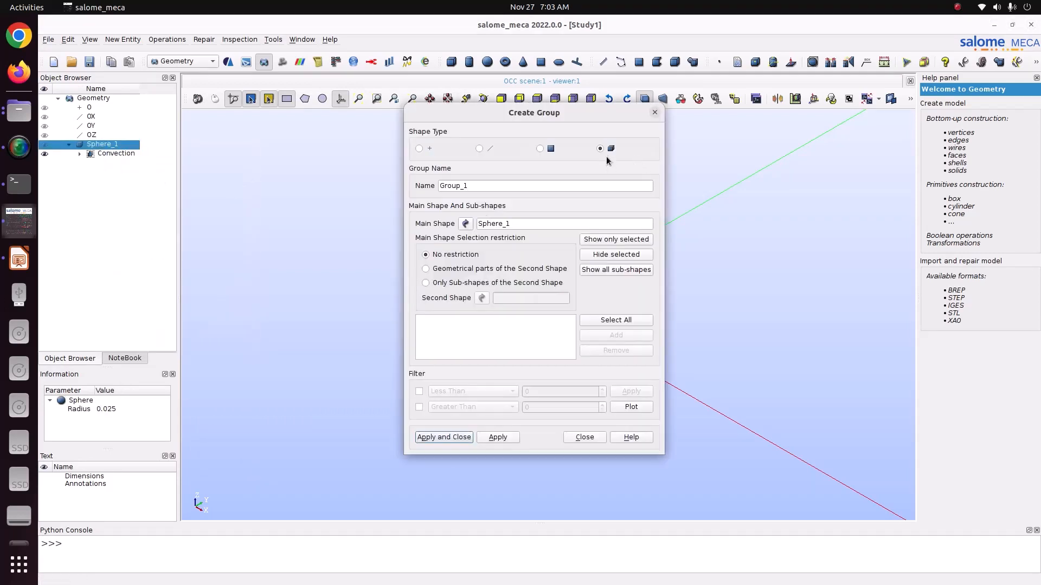
left_click(615, 320)
double_click(500, 185)
type("egg")
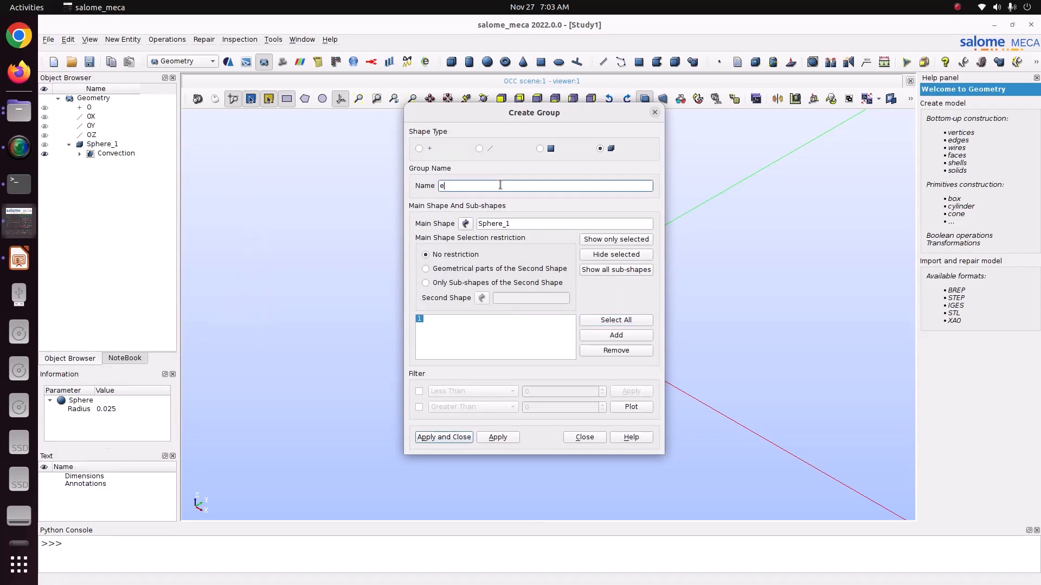
left_click(432, 438)
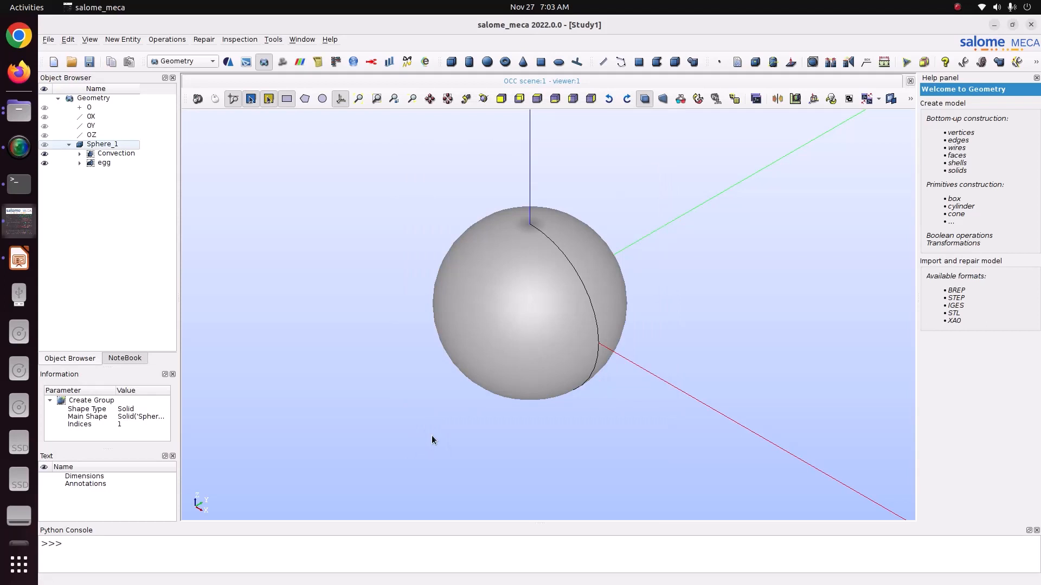
Save the study as Study2 in the Pictures/CODE_ASTER/37_egg_boiling folder
left_click(48, 40)
left_click(67, 98)
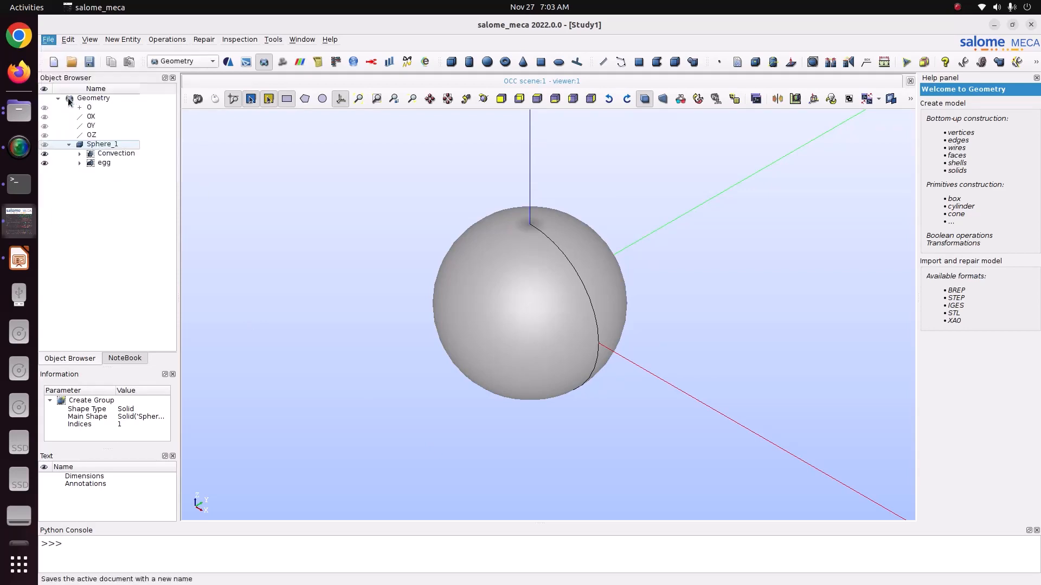
left_click(401, 224)
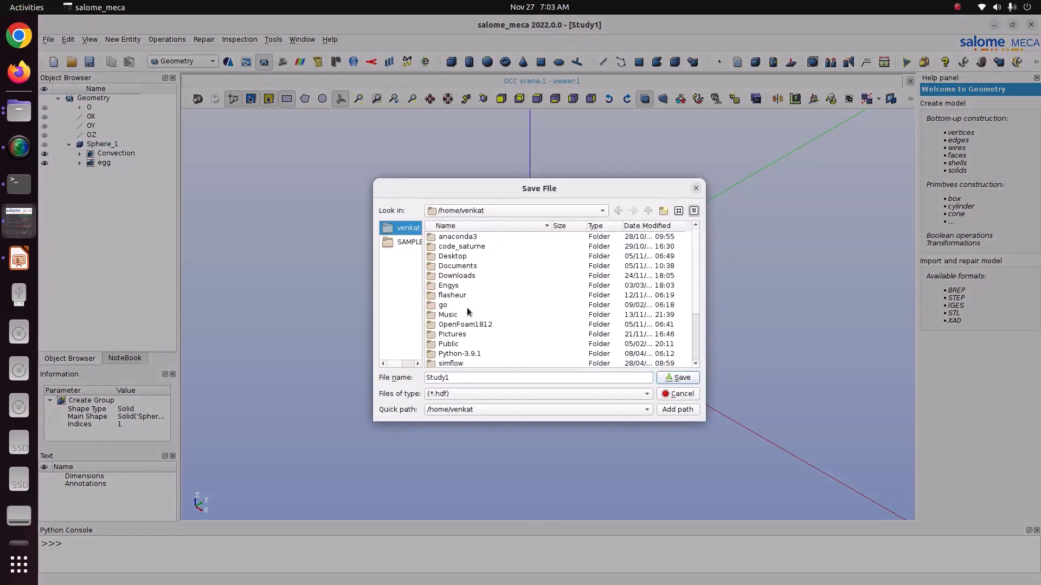
left_click(460, 327)
double_click(462, 331)
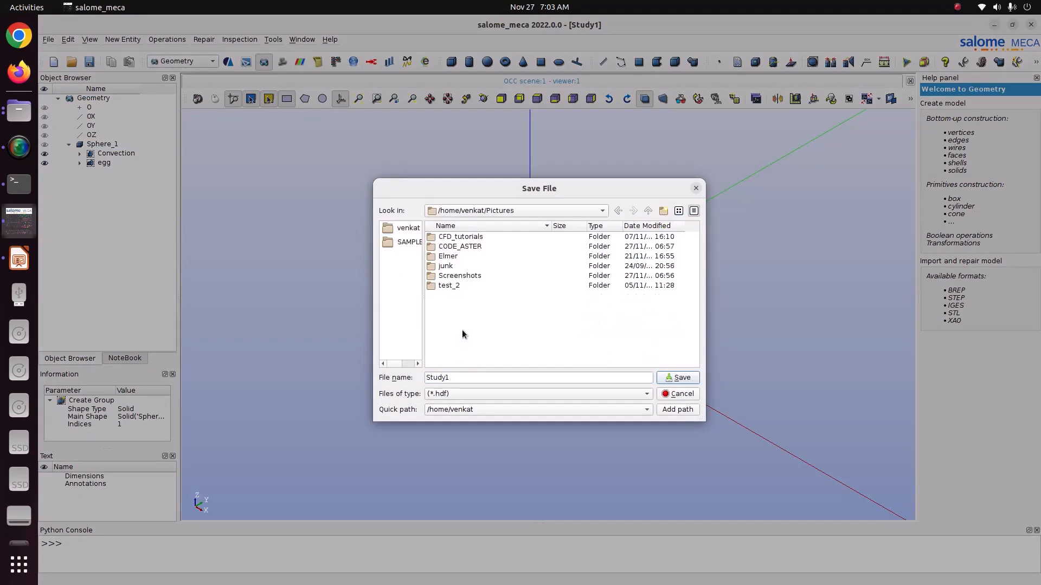
double_click(454, 246)
double_click(458, 237)
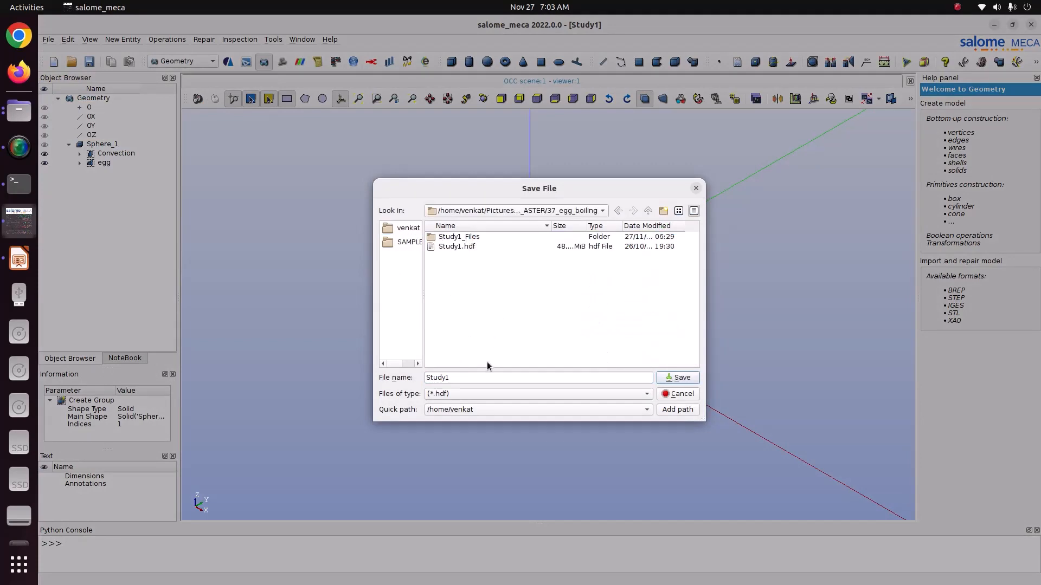
left_click(469, 375)
key("BackSpace")
type("2")
key("Return")
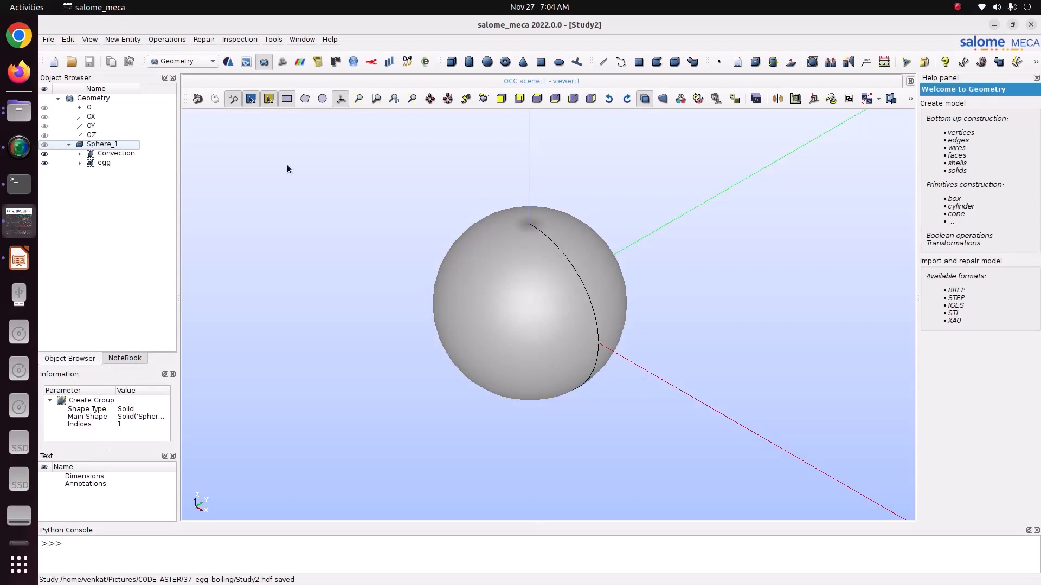
Switch to the Mesh module and start a new mesh on Sphere_1 with the NETGEN 1D-2D-3D algorithm
left_click(188, 63)
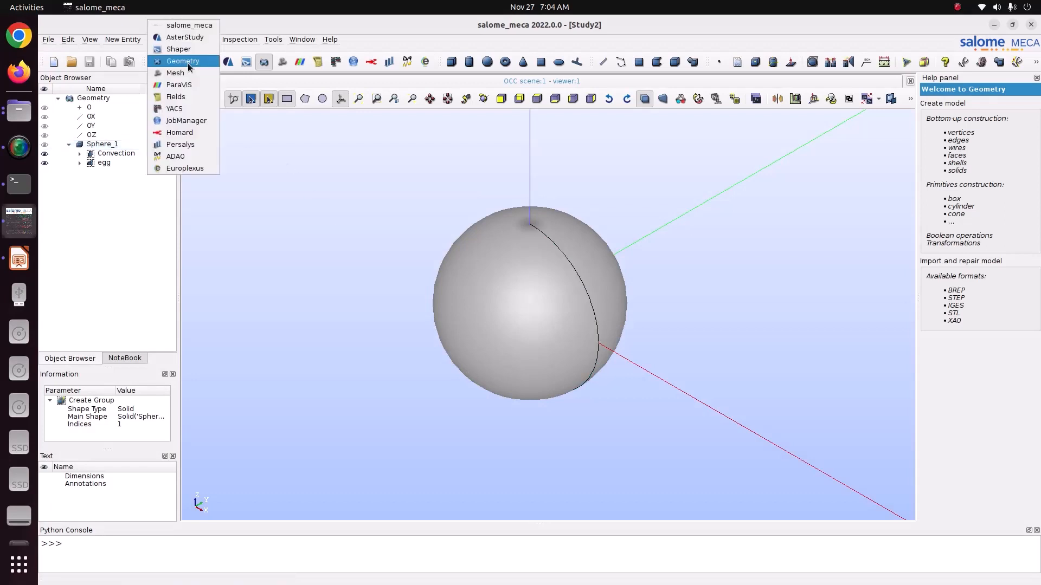
left_click(188, 75)
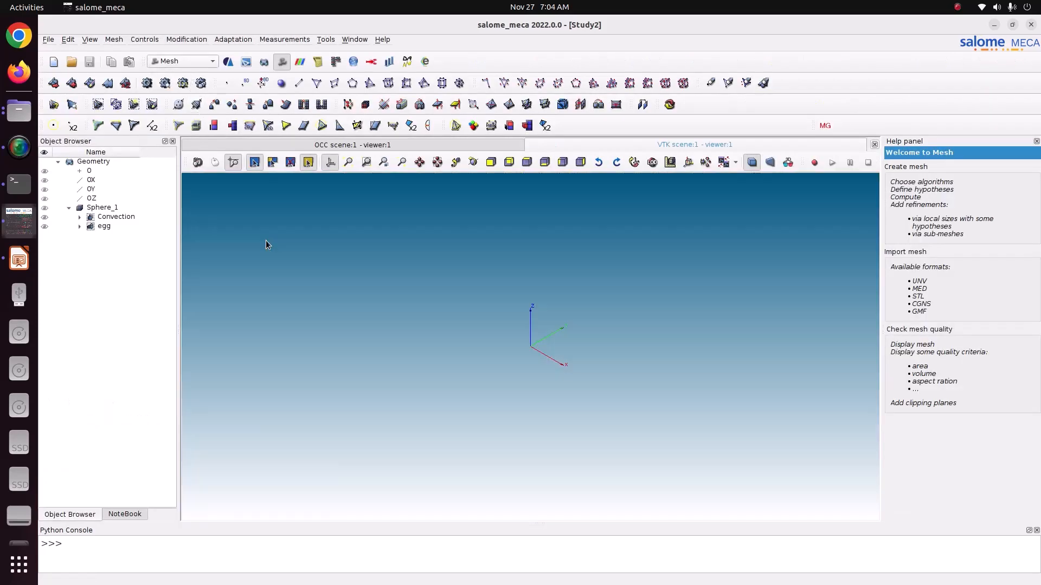
left_click(110, 209)
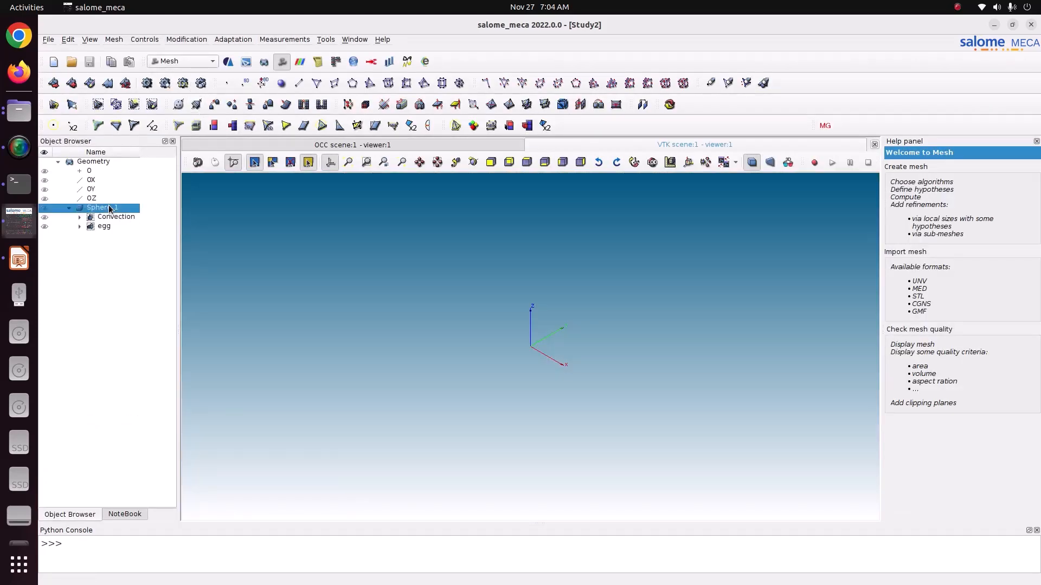
left_click(118, 41)
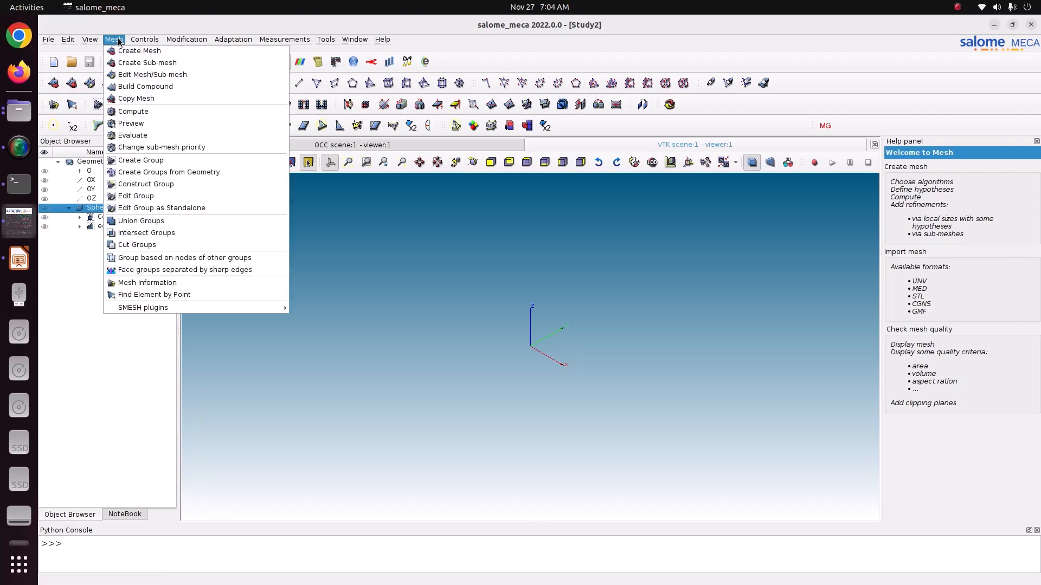
left_click(137, 51)
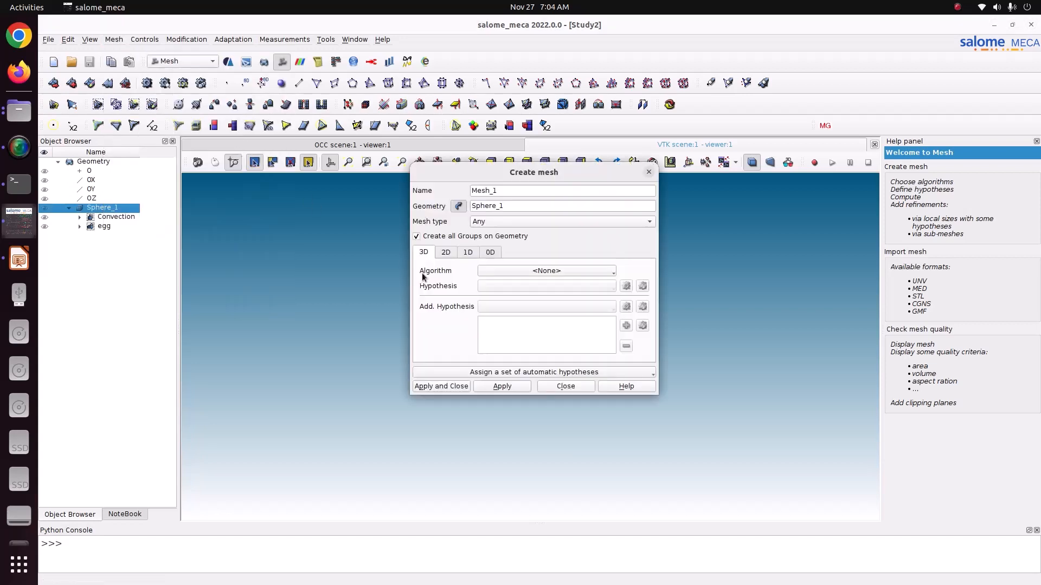
left_click(581, 272)
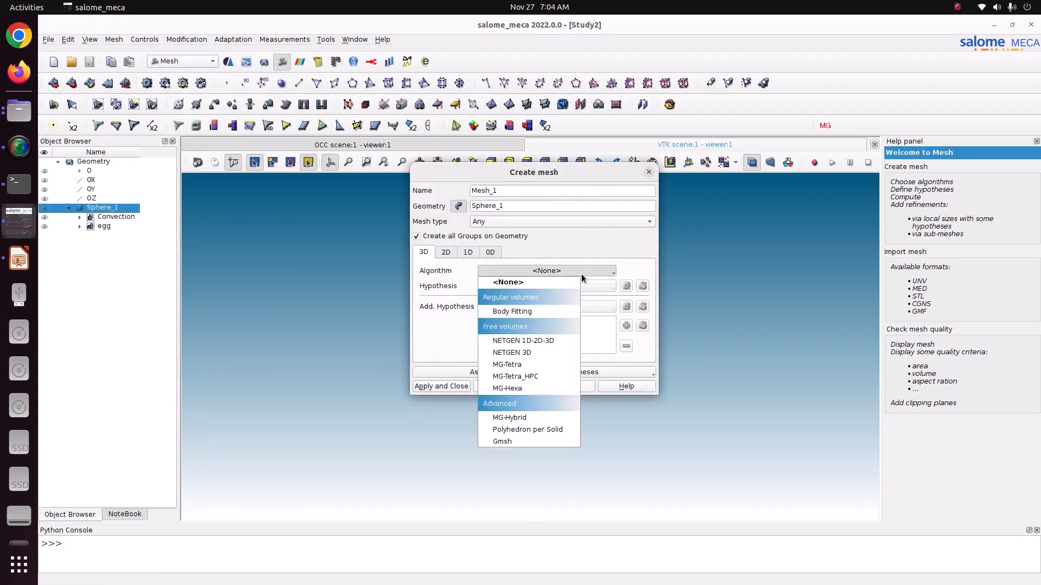
left_click(552, 340)
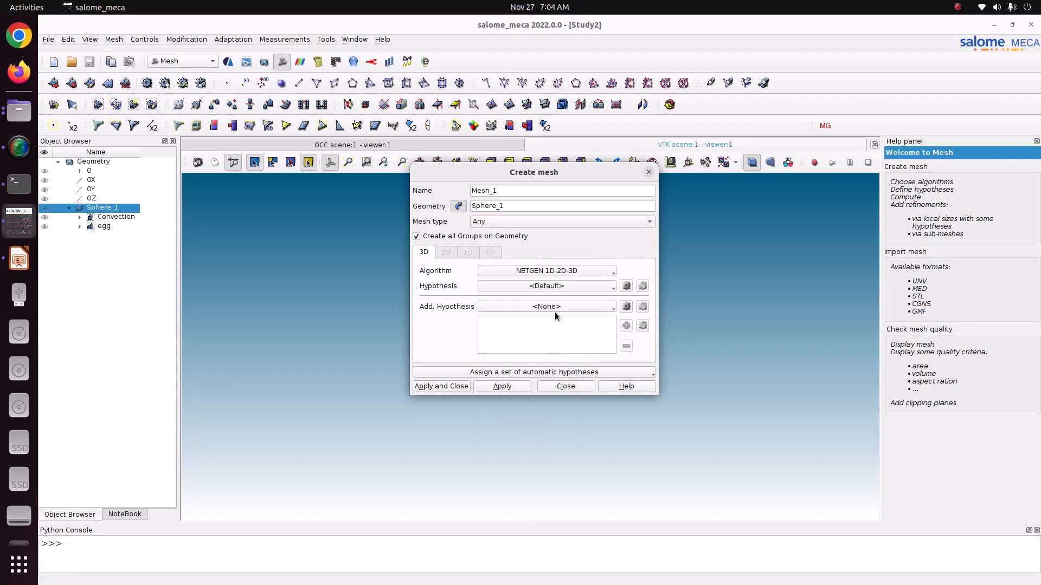
Add a NETGEN 3D simple parameters hypothesis with a local length of 0.001 and create the mesh
left_click(625, 286)
left_click(668, 310)
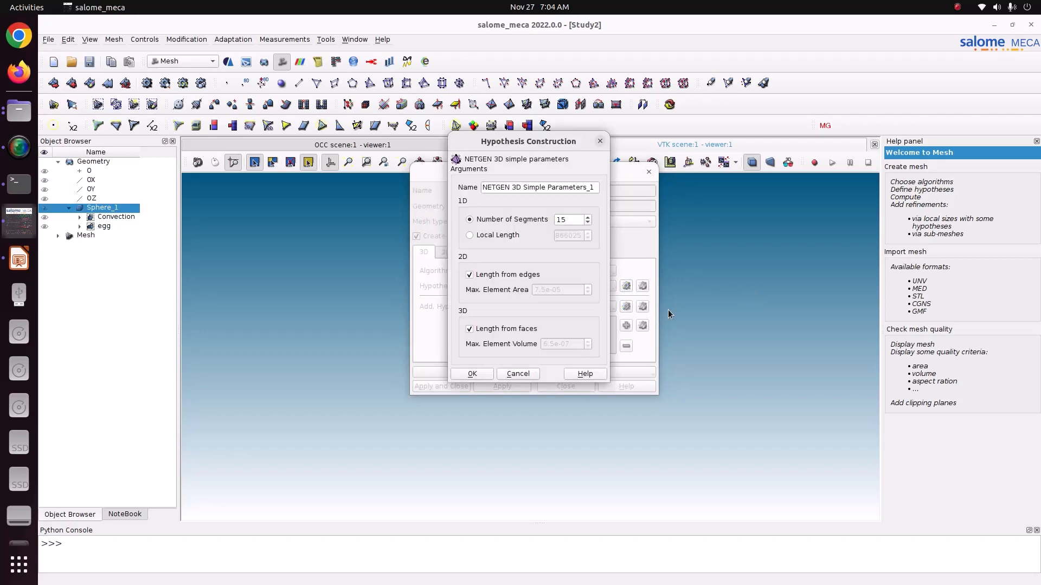
left_click(517, 237)
left_click_drag(583, 237, 491, 214)
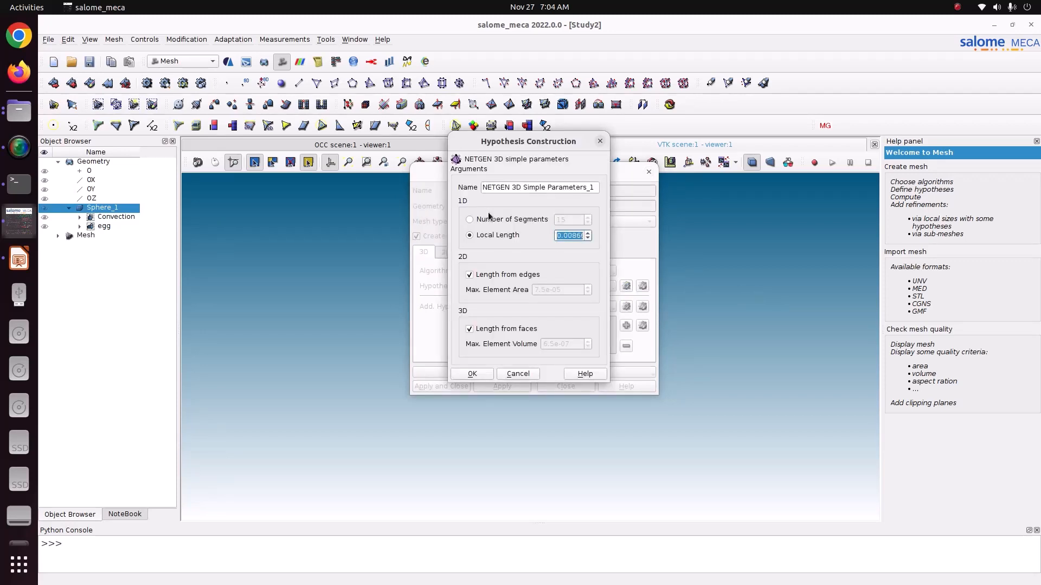
type("0.001")
left_click(474, 375)
left_click(441, 385)
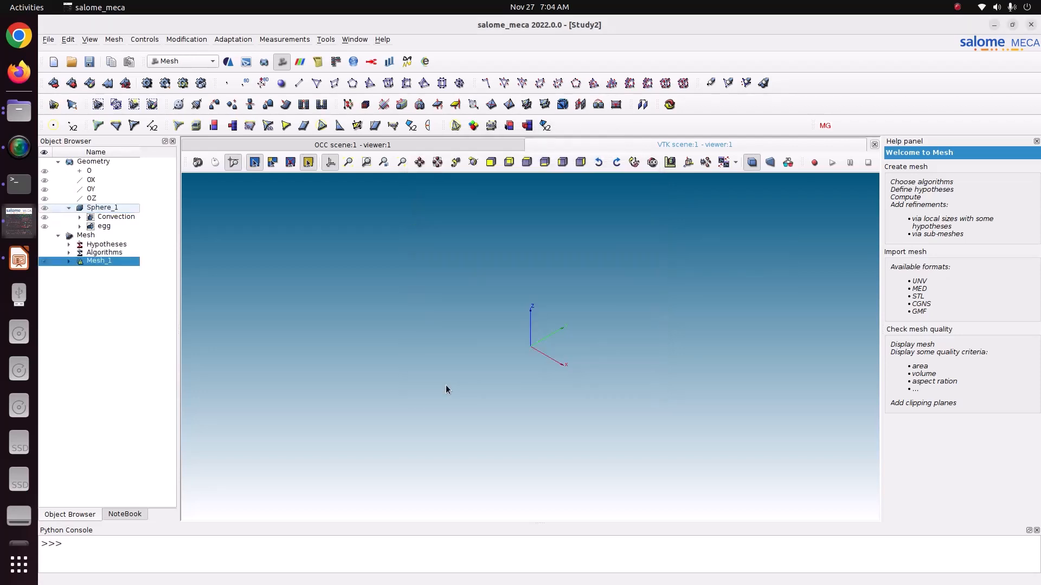
Compute Mesh_1 and show it in the viewer to inspect its element density
right_click(124, 262)
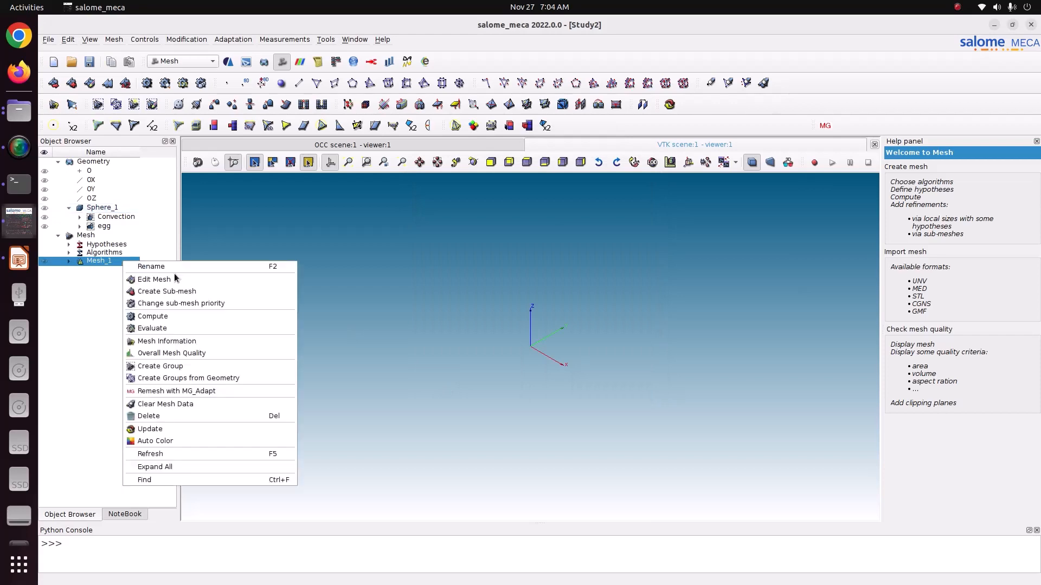
left_click(173, 317)
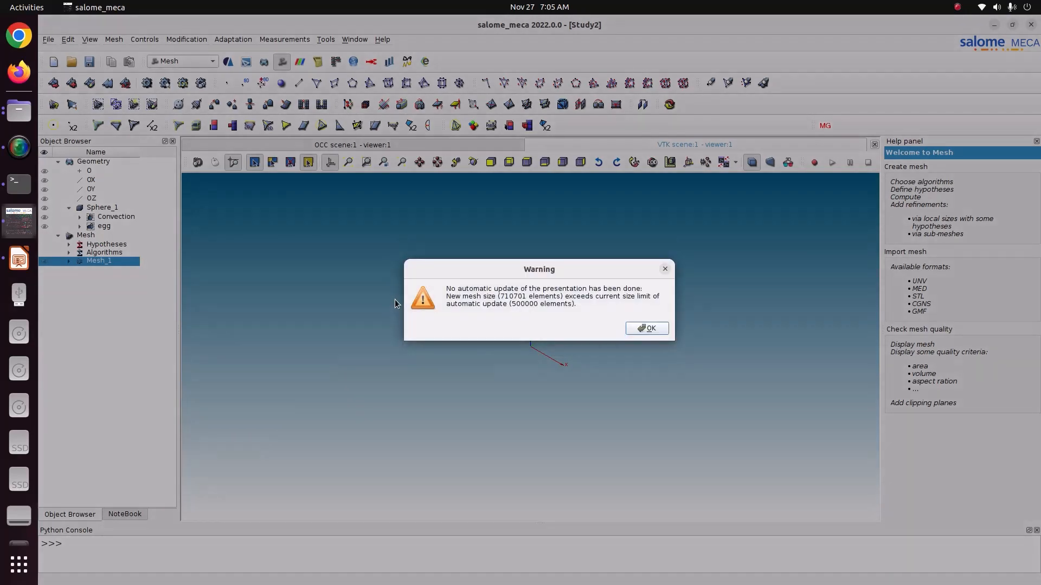
left_click(646, 328)
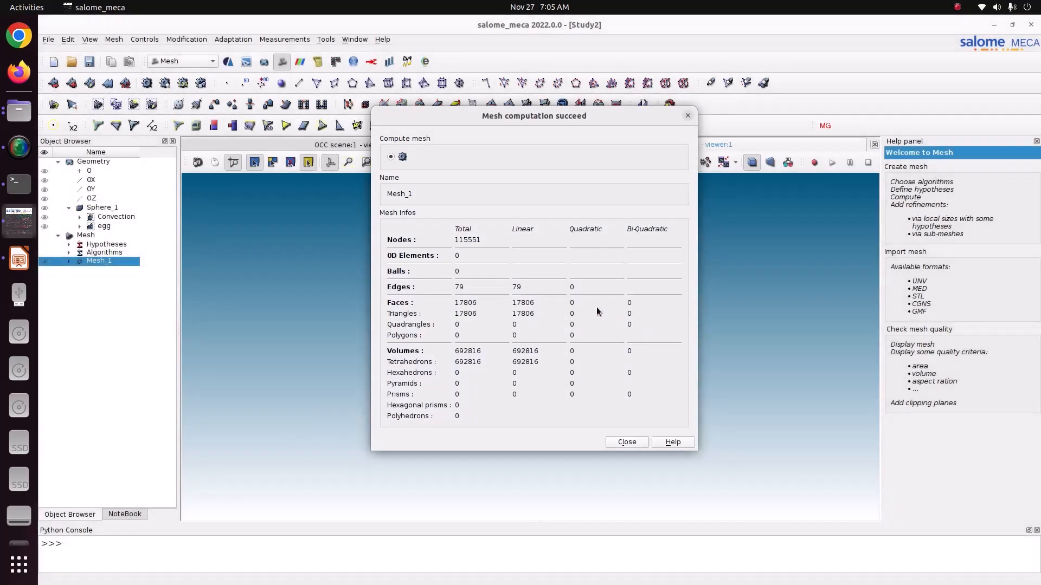
left_click(626, 442)
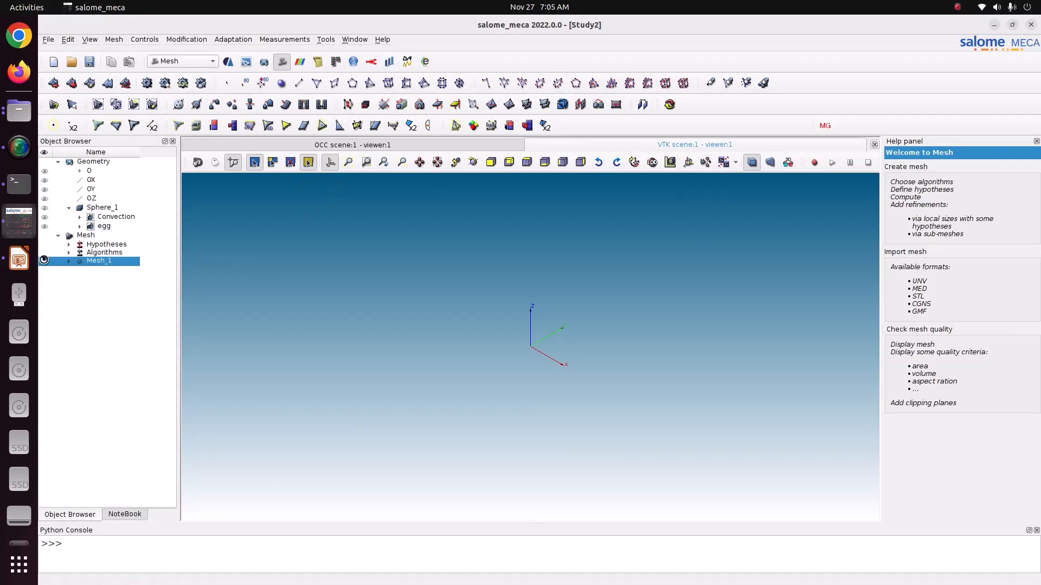
left_click(44, 261)
scroll(538, 334, "up", 10)
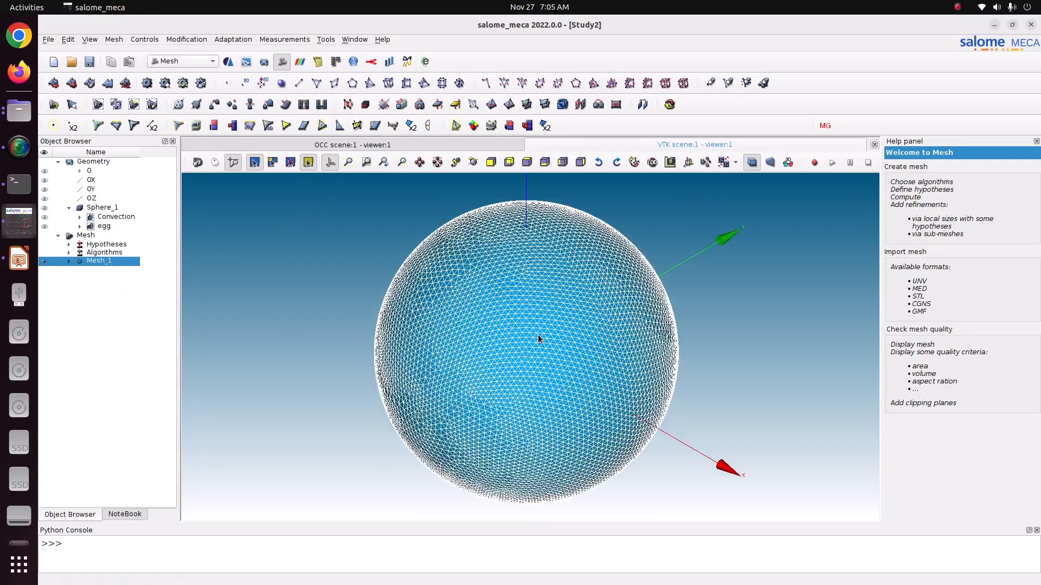
scroll(537, 334, "down", 5)
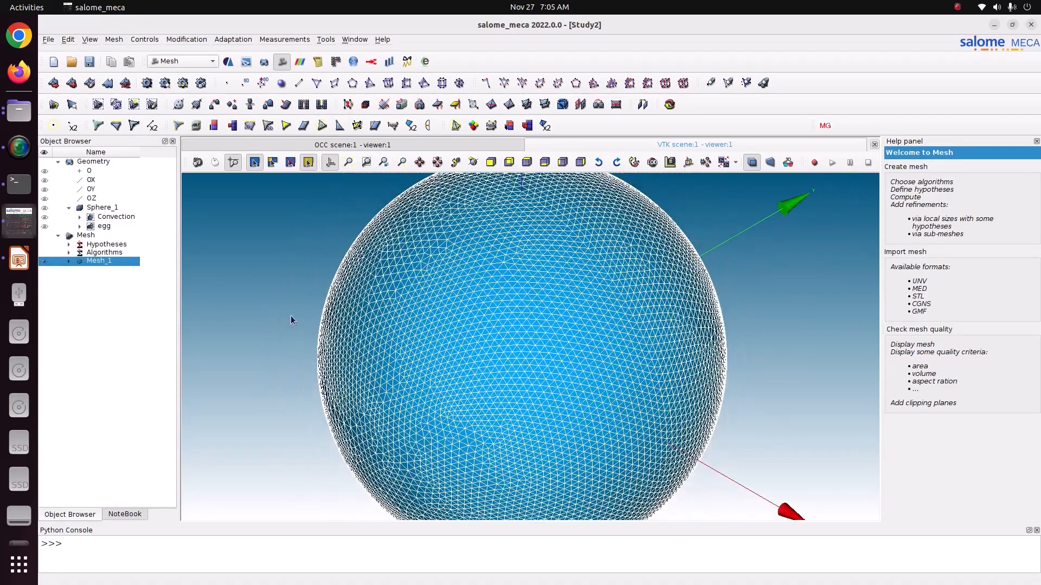
Edit Mesh_1's NETGEN simple parameters hypothesis to use a local length of 0.003
right_click(97, 264)
left_click(128, 283)
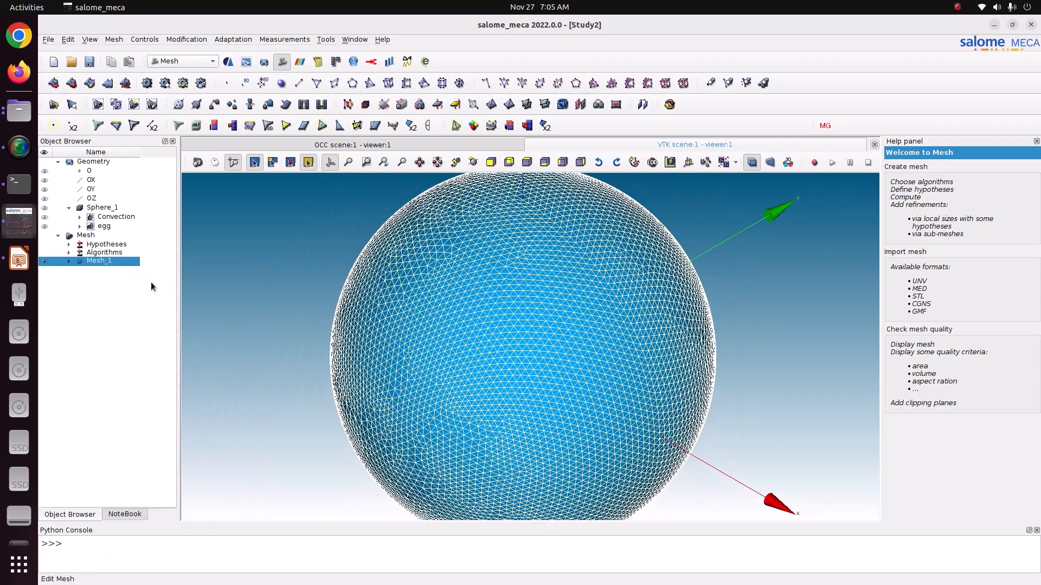
left_click(642, 285)
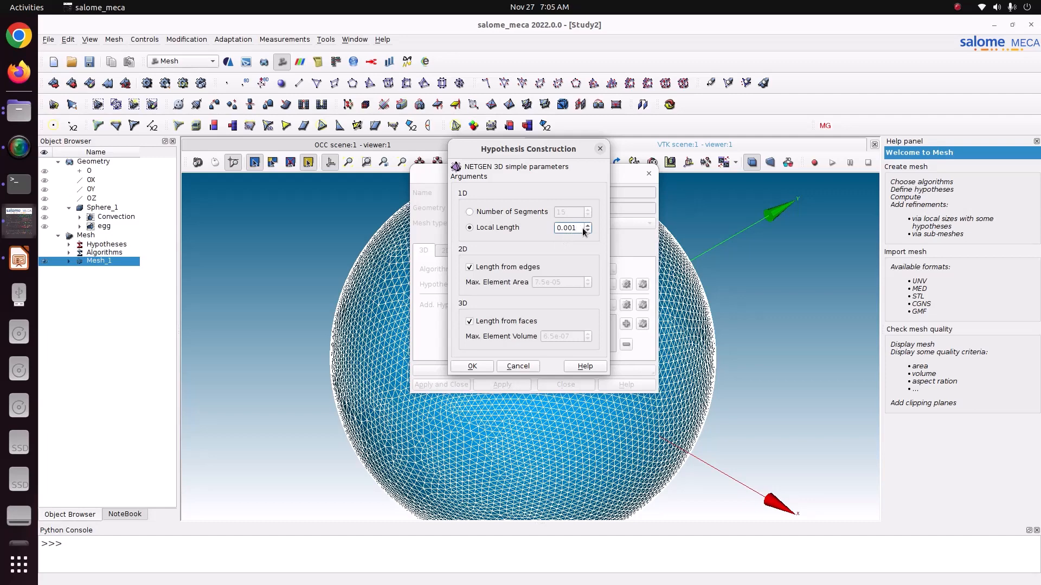
key("BackSpace")
type("3")
left_click(486, 366)
left_click(456, 383)
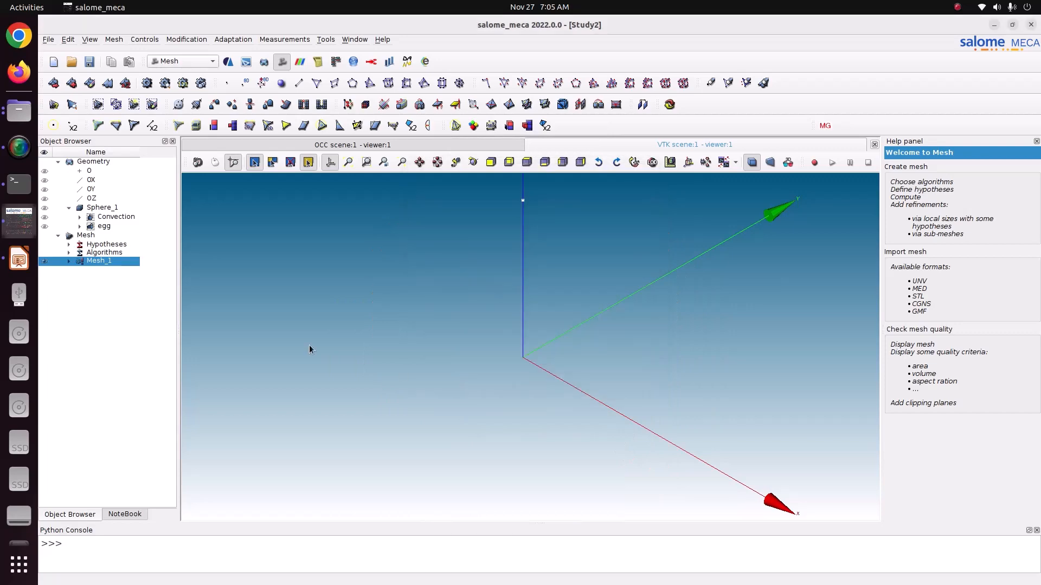
Recompute Mesh_1 with the updated hypothesis and inspect the coarser sphere mesh
right_click(99, 262)
left_click(191, 333)
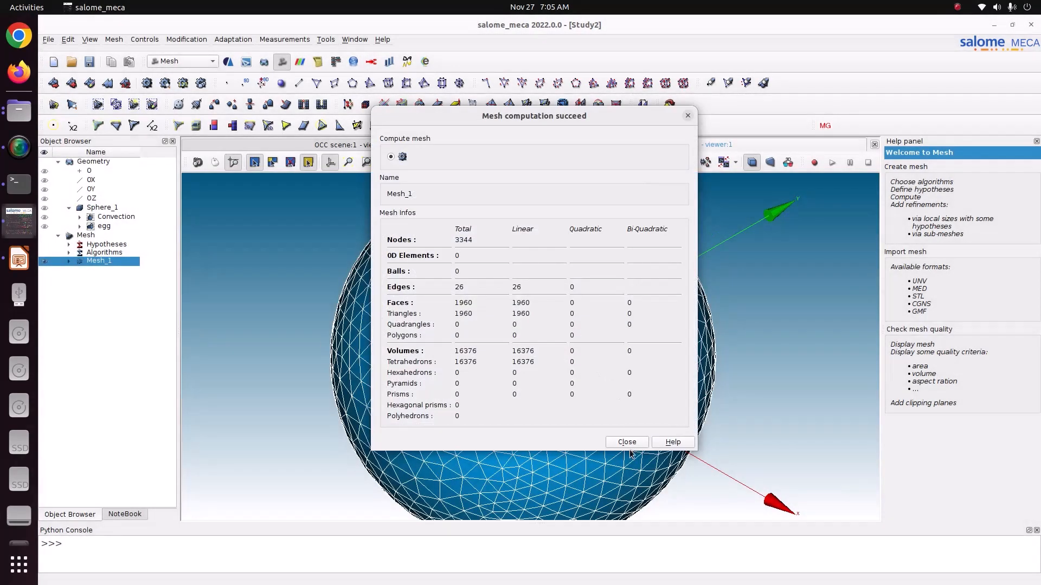
left_click(624, 441)
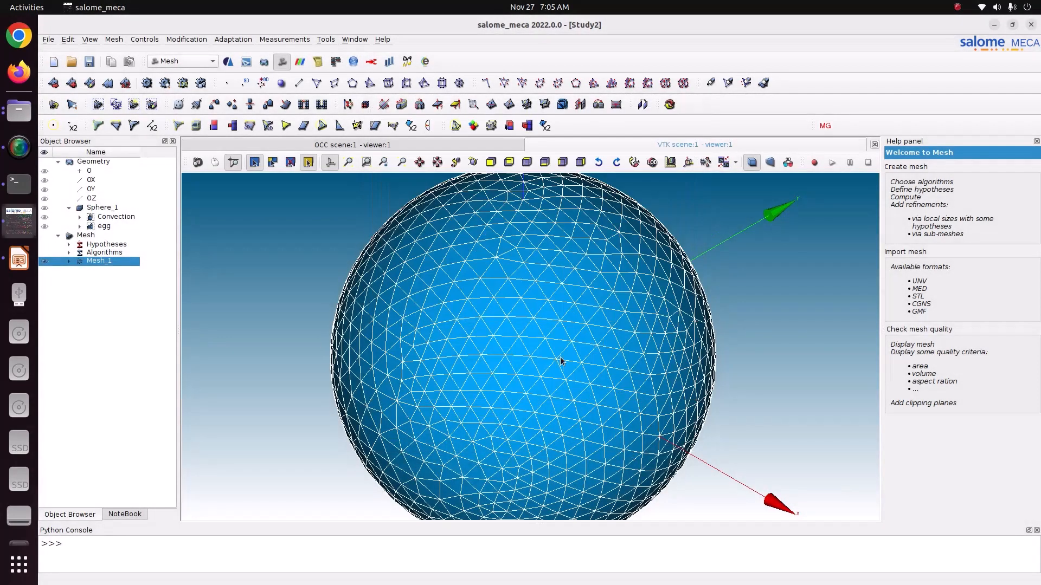
scroll(560, 358, "down", 5)
left_click(474, 164)
left_click_drag(475, 231, 472, 317)
Expand Mesh_1's face and volume groups and review its base mesh information
left_click(69, 260)
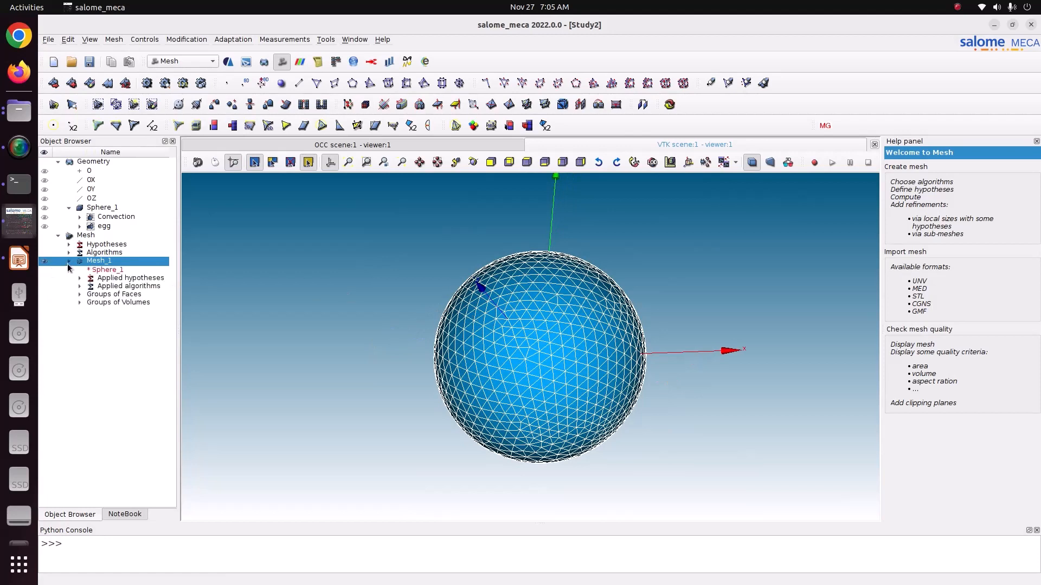
left_click(80, 294)
left_click(80, 311)
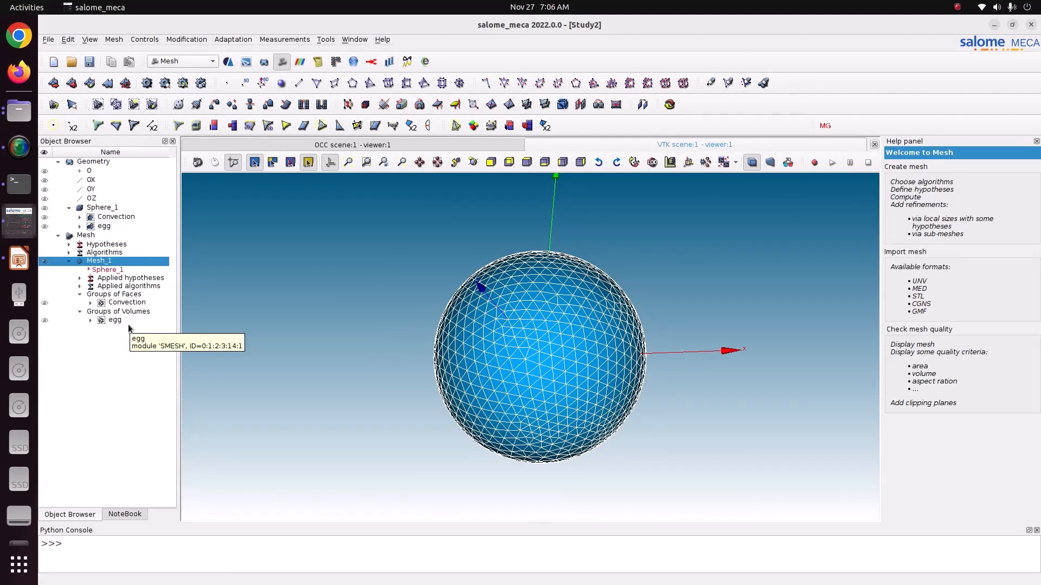
right_click(127, 263)
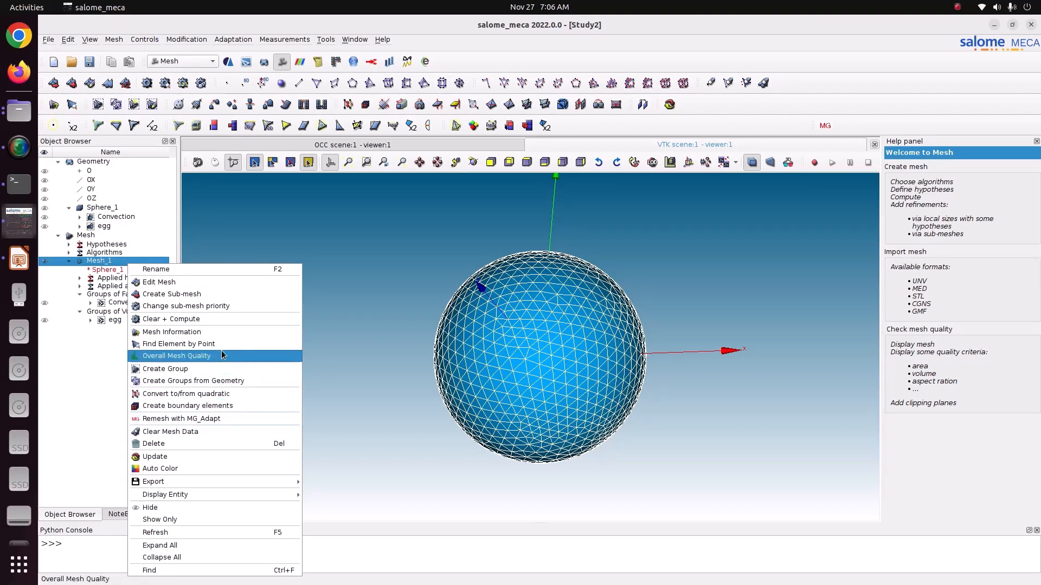
left_click(218, 330)
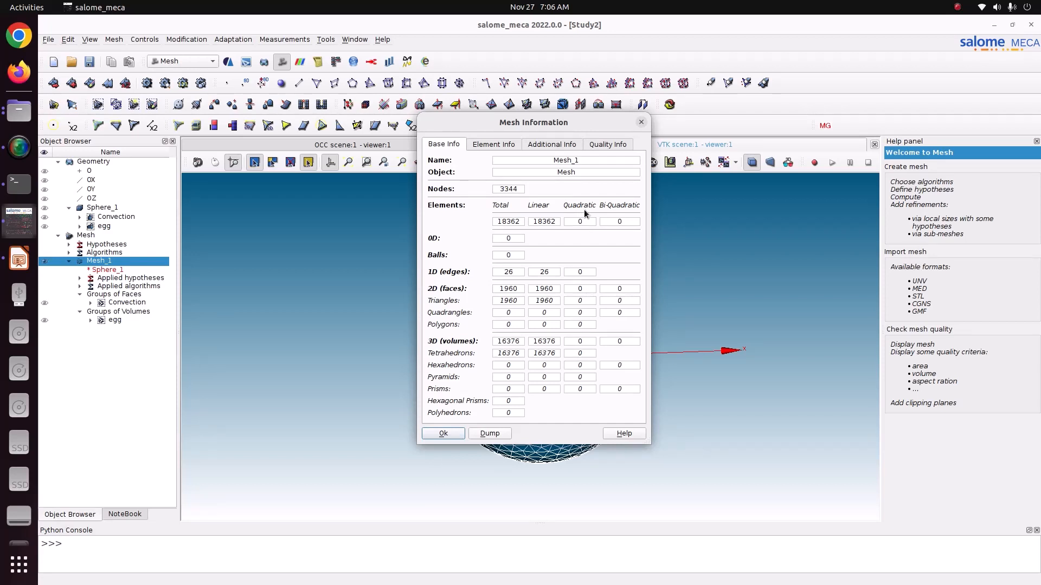
left_click(457, 435)
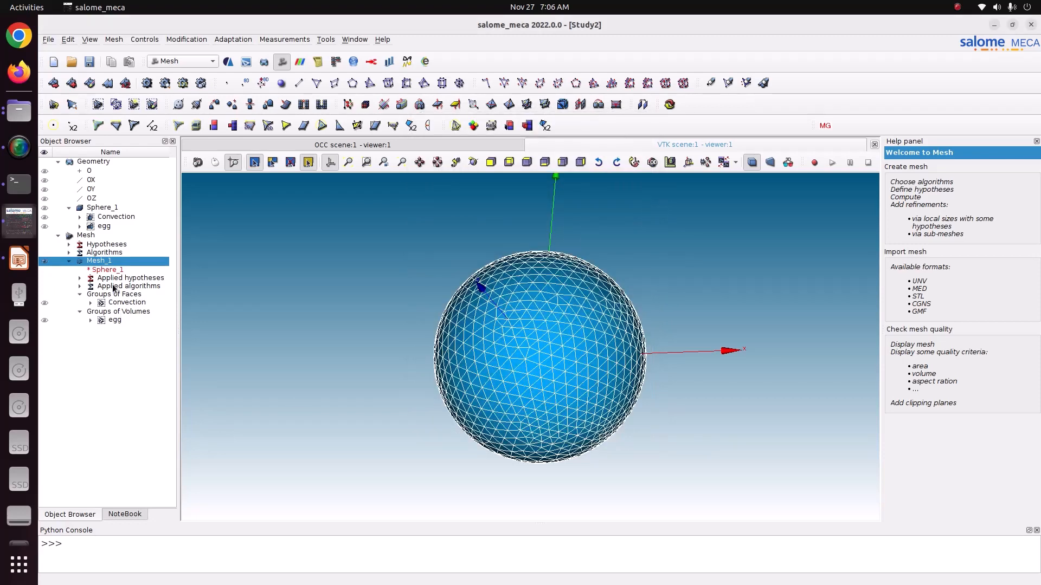
Save the study and activate the AsterStudy module with the stable code_aster version
left_click(90, 64)
left_click(200, 63)
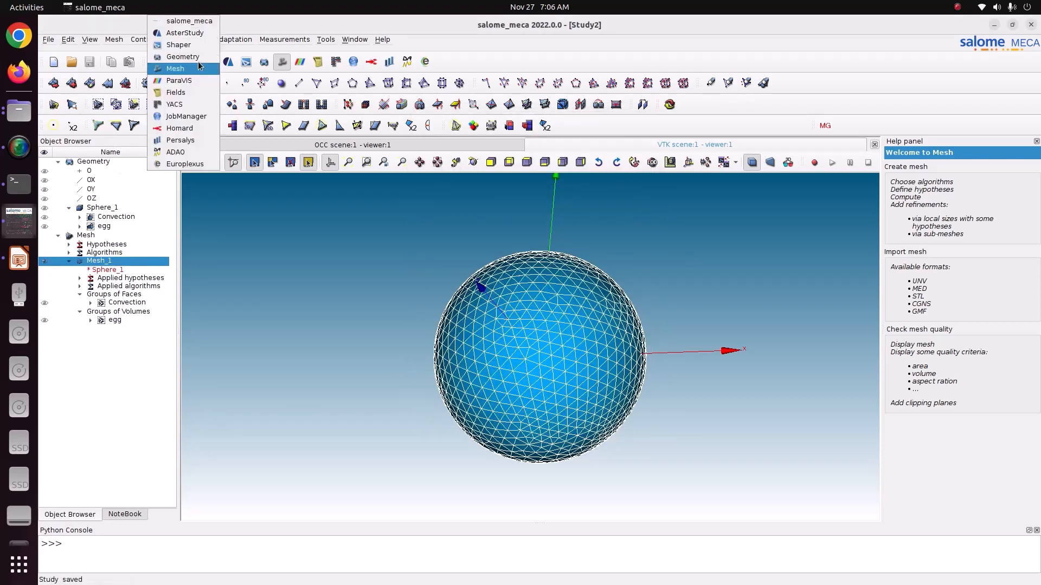
left_click(194, 32)
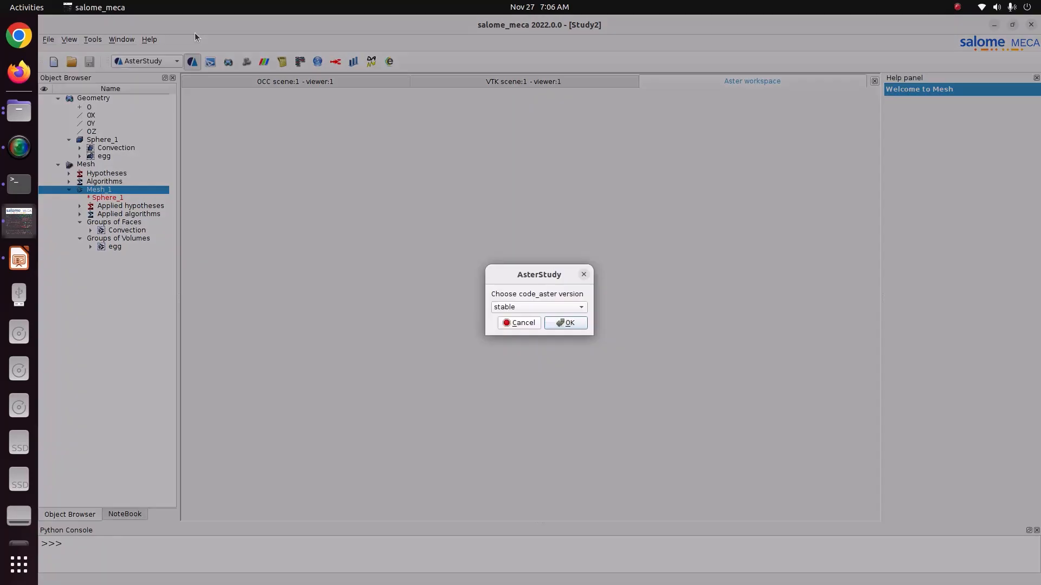
left_click(566, 325)
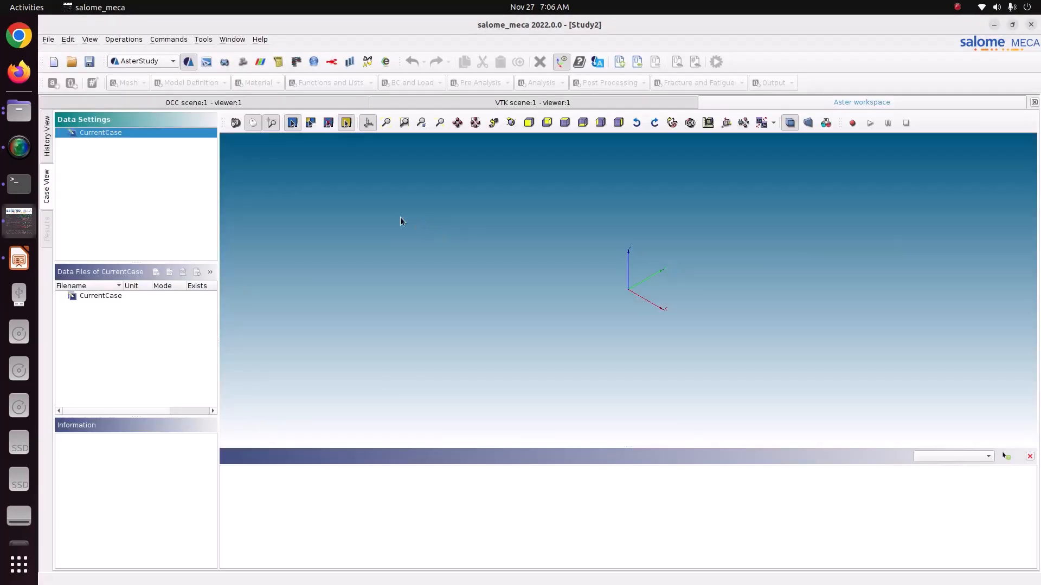
Add a stage to CurrentCase with the Linear thermal analysis assistant, accepting the default model and a thermal conductivity of 0.54
right_click(125, 135)
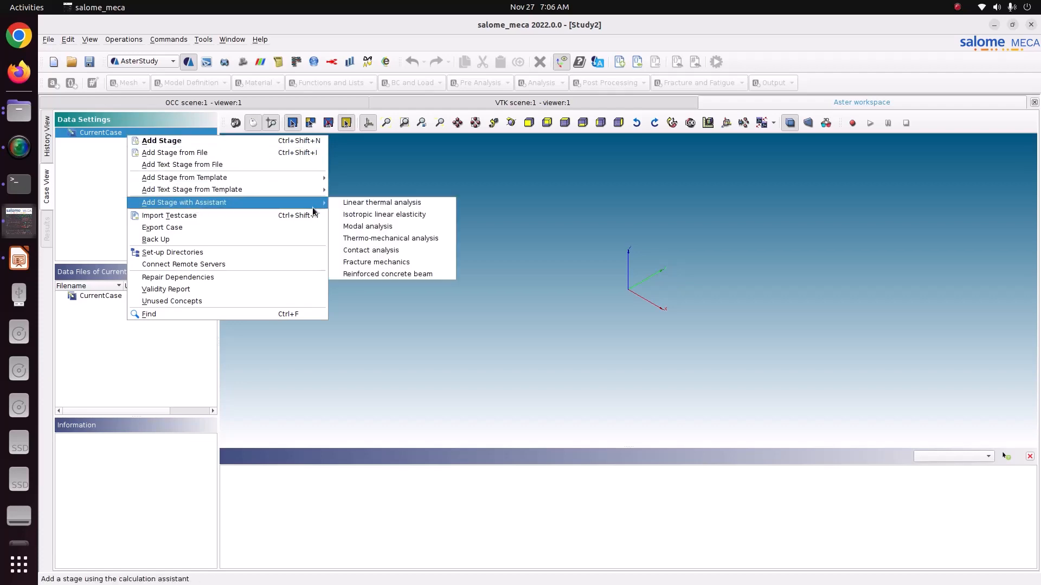
left_click(387, 210)
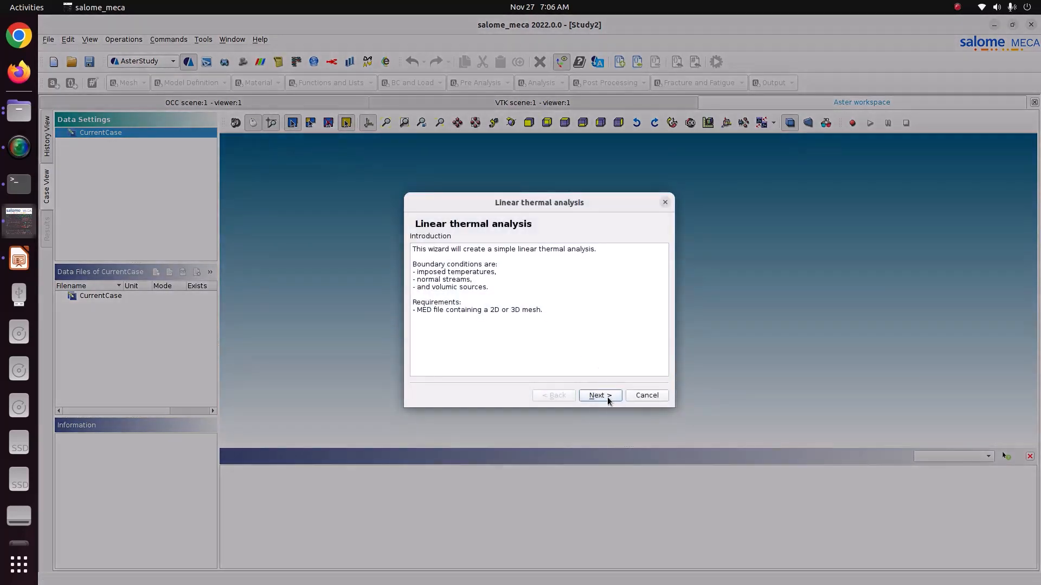
left_click(607, 400)
left_click(607, 400)
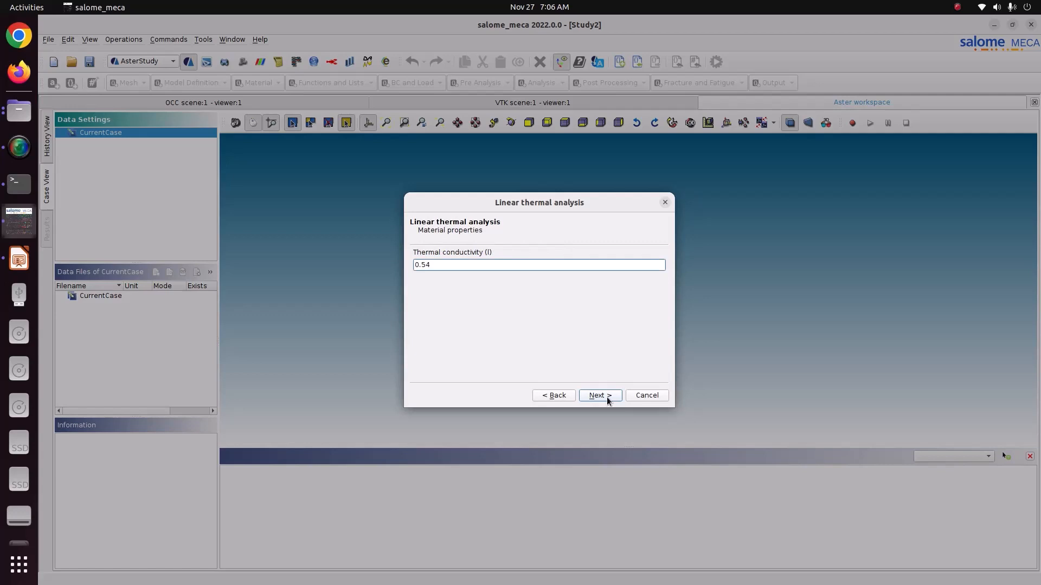
left_click(599, 395)
Add an imposed temperature of 0 on the Convection group as a boundary condition
left_click(422, 257)
double_click(438, 284)
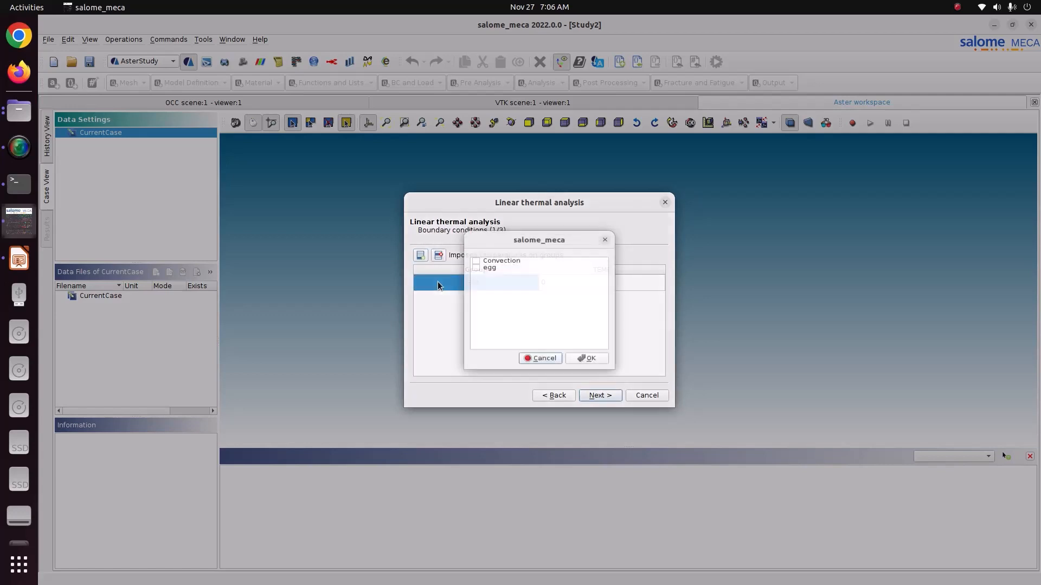
left_click(477, 261)
left_click(587, 358)
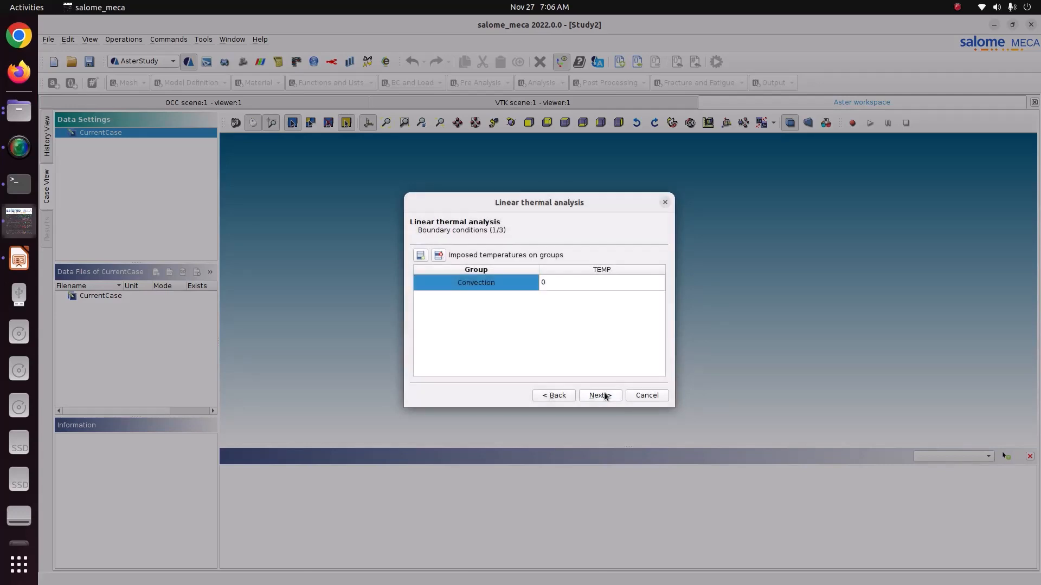
left_click(602, 397)
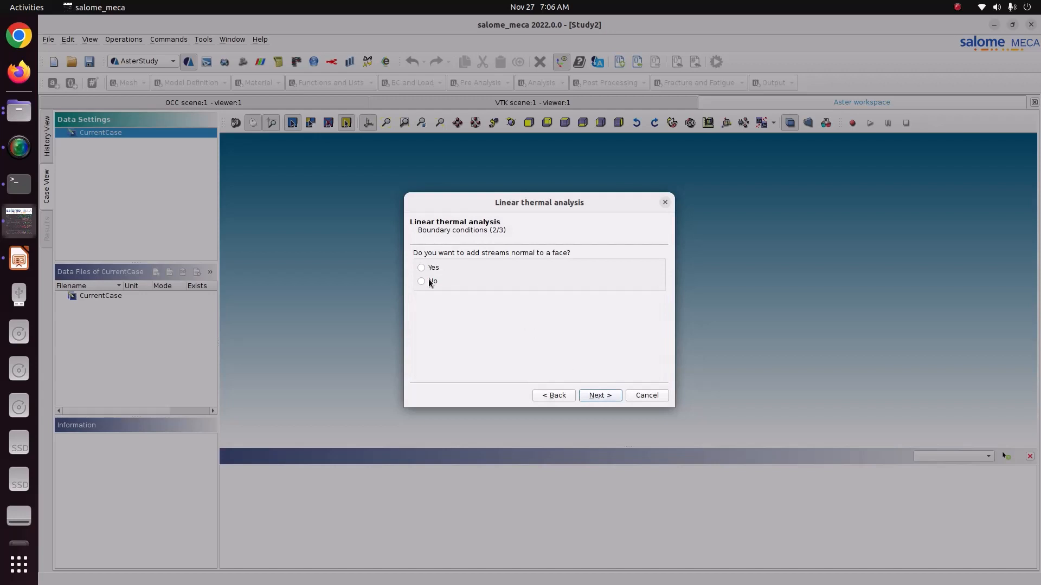
Decline adding streams normal to a face and volumic sources to the thermal analysis
left_click(428, 282)
left_click(599, 395)
left_click(433, 282)
left_click(600, 396)
Specify result1.rmed in the 37_egg_boiling folder as the output result file and finish the assistant
left_click(633, 265)
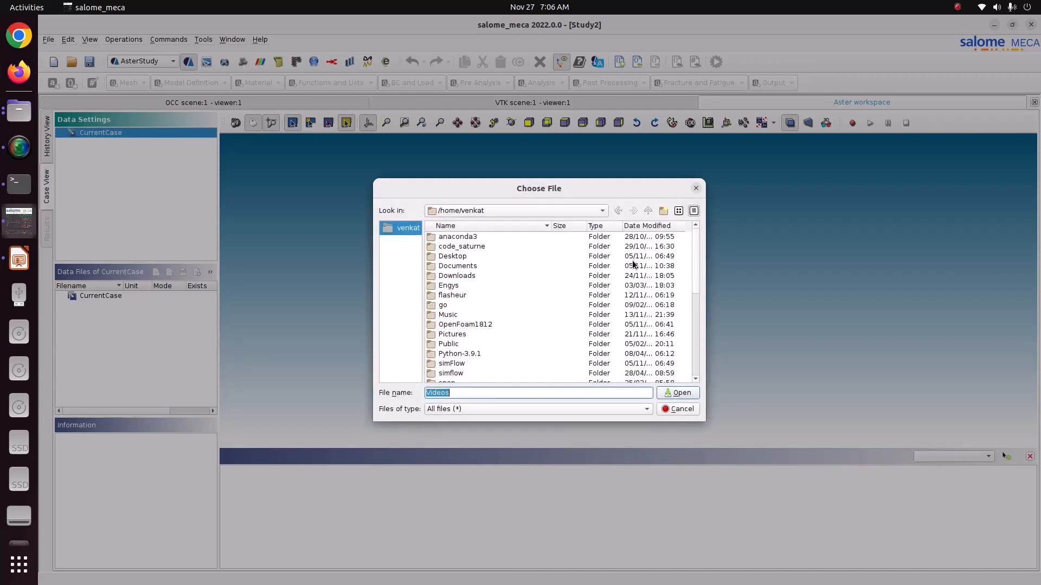
double_click(476, 335)
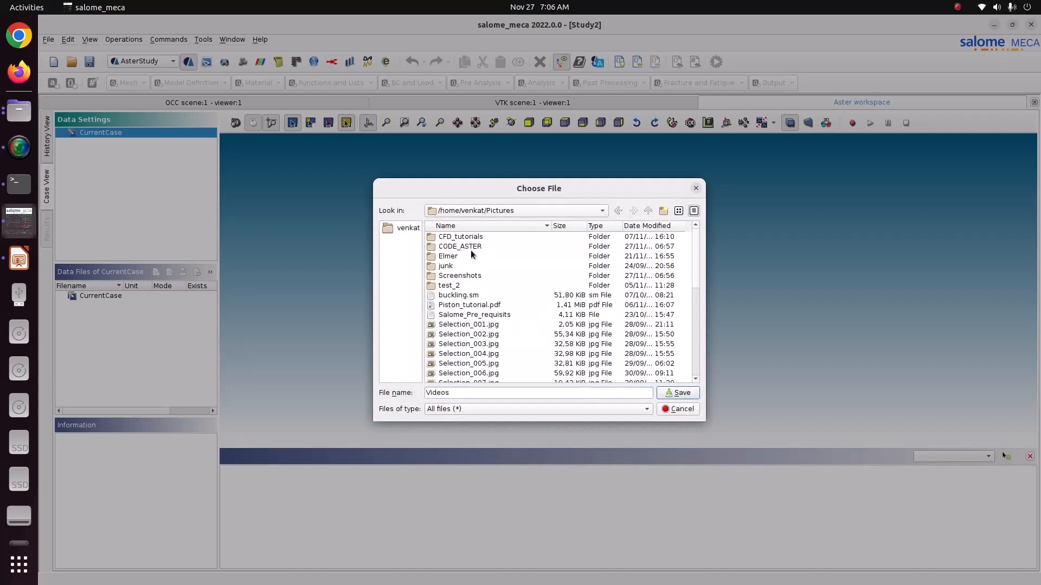
double_click(469, 247)
double_click(463, 238)
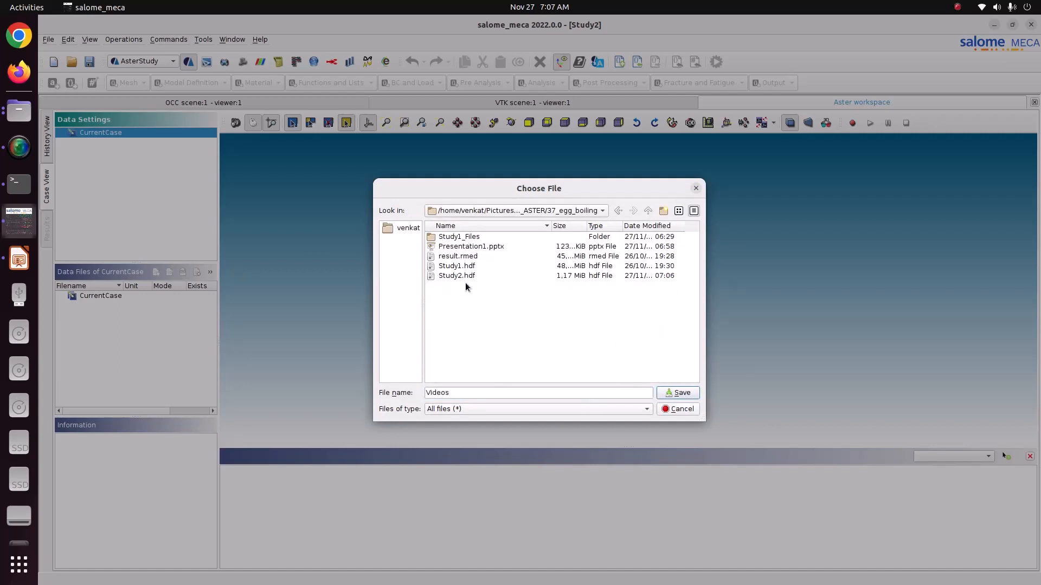
double_click(463, 392)
type("resul")
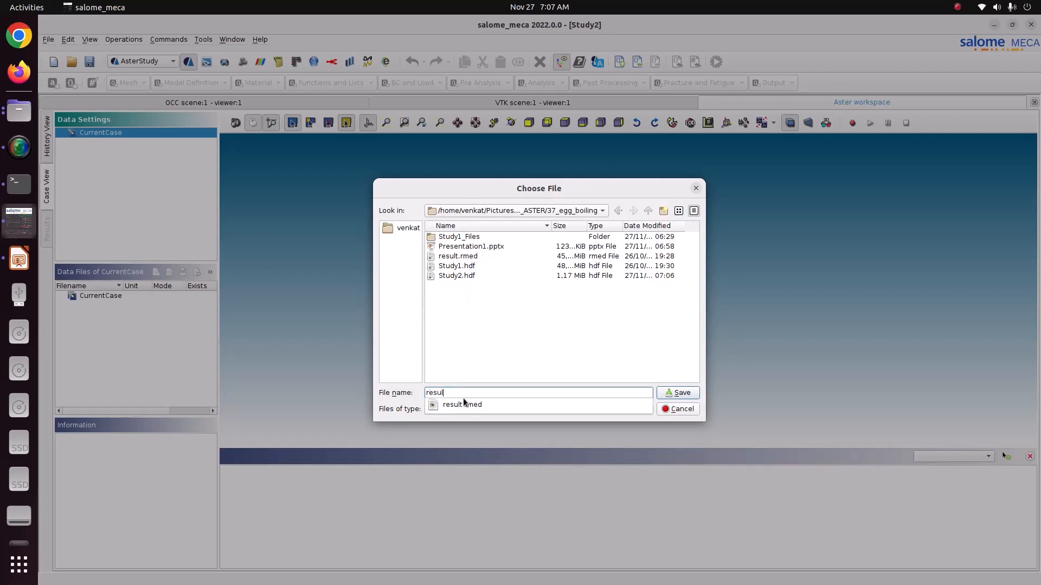
type("t.rmed")
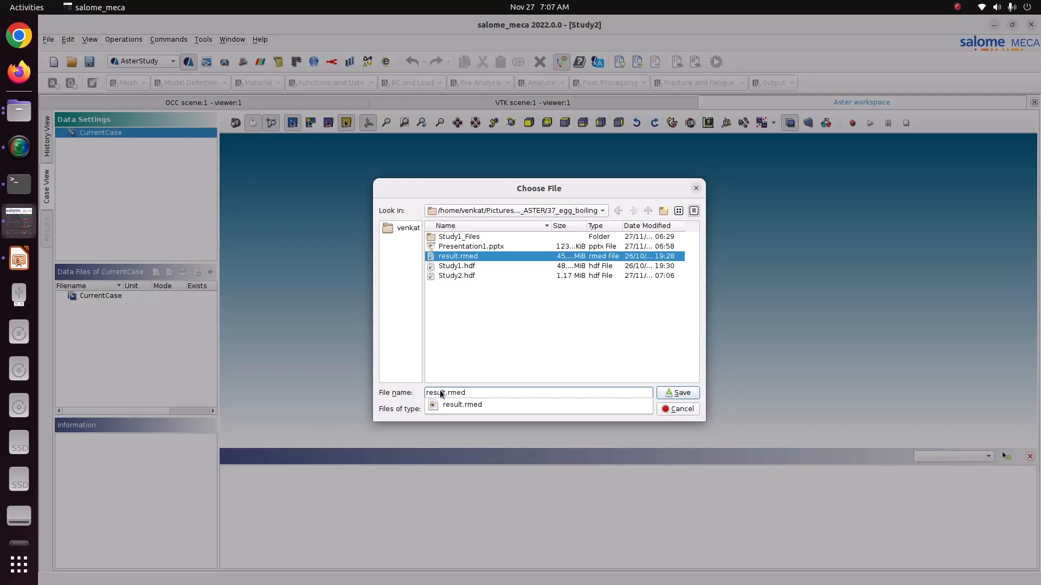
left_click(446, 393)
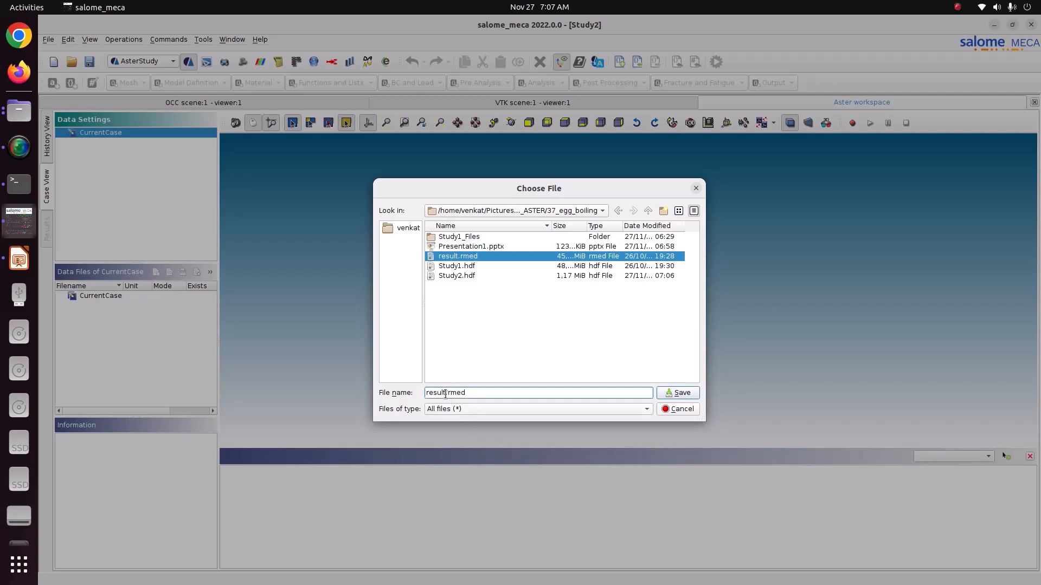
type("1")
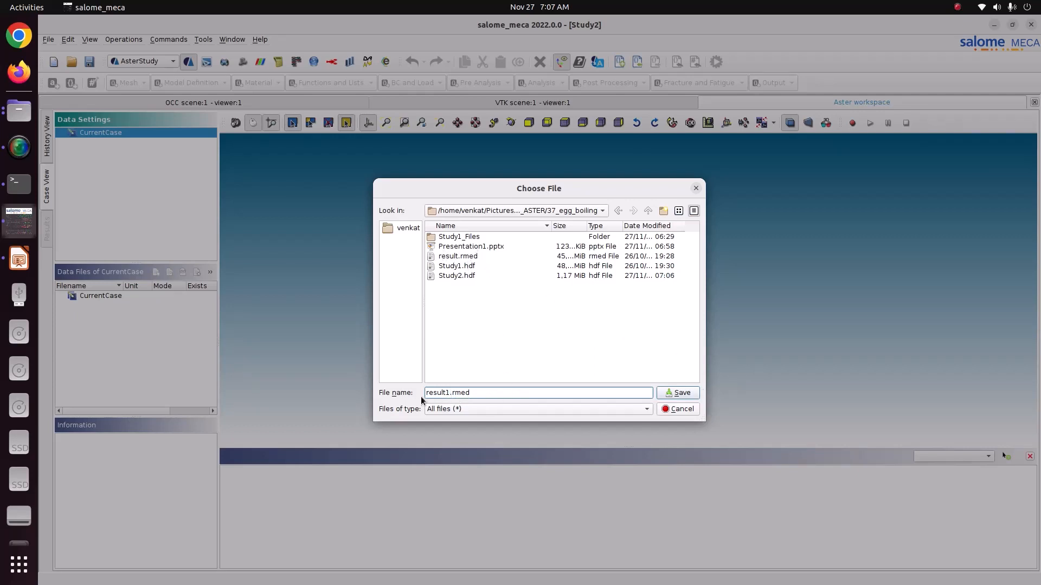
left_click(667, 396)
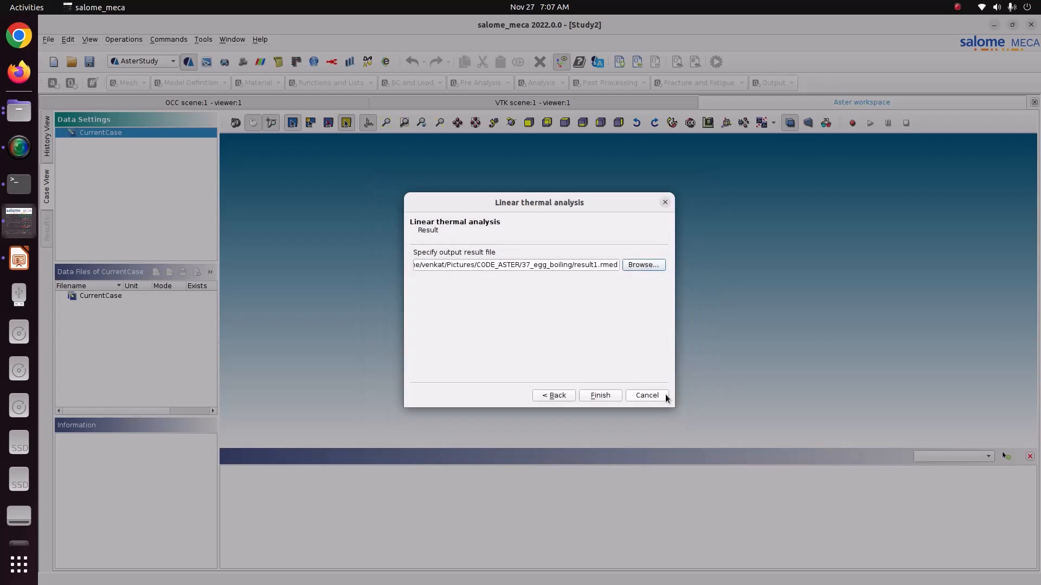
left_click(606, 396)
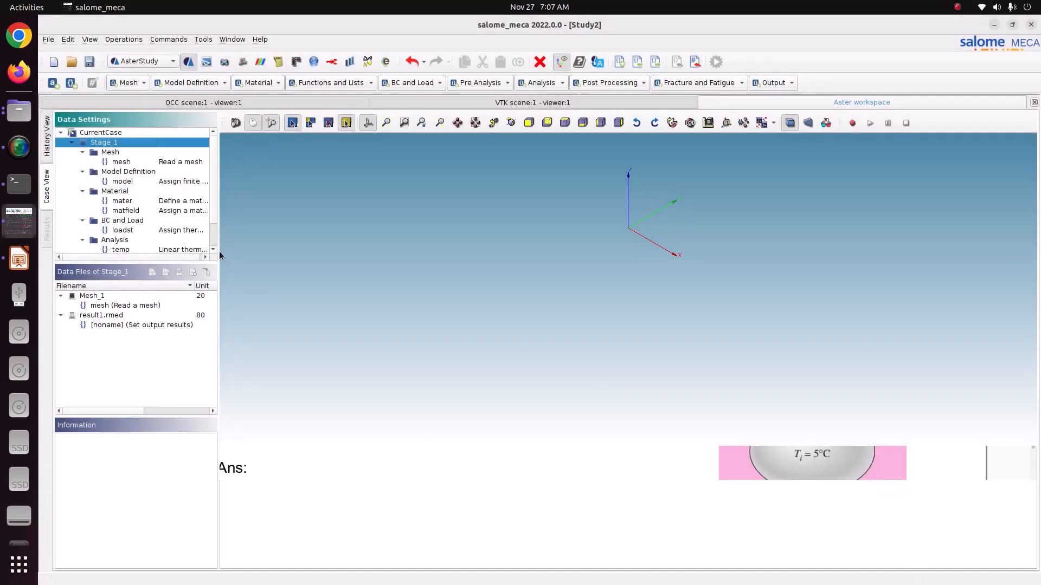
Widen the stage's data tree and review the mesh, model and mater command definitions
left_click_drag(218, 186, 239, 185)
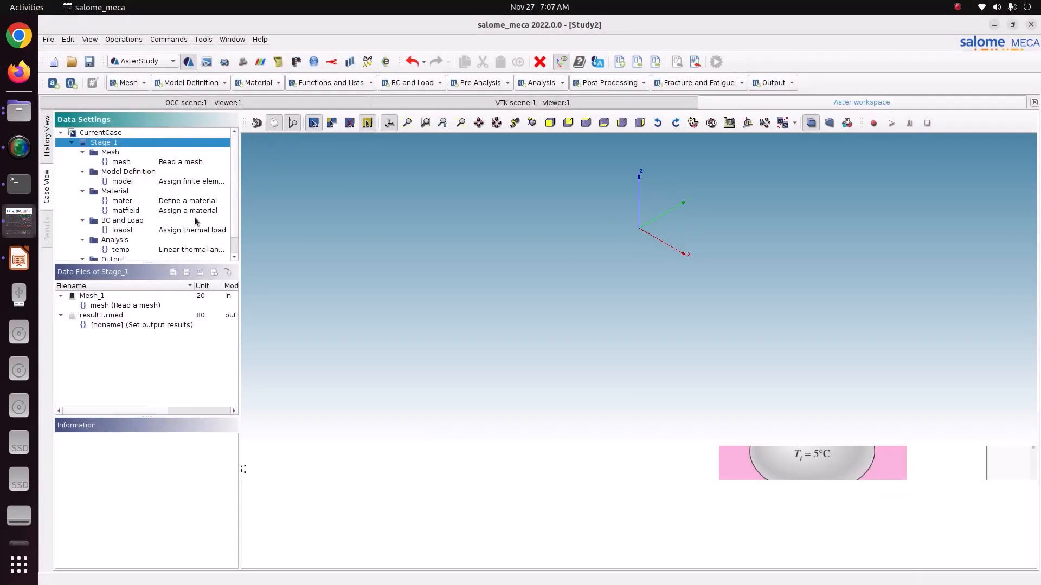
left_click(119, 163)
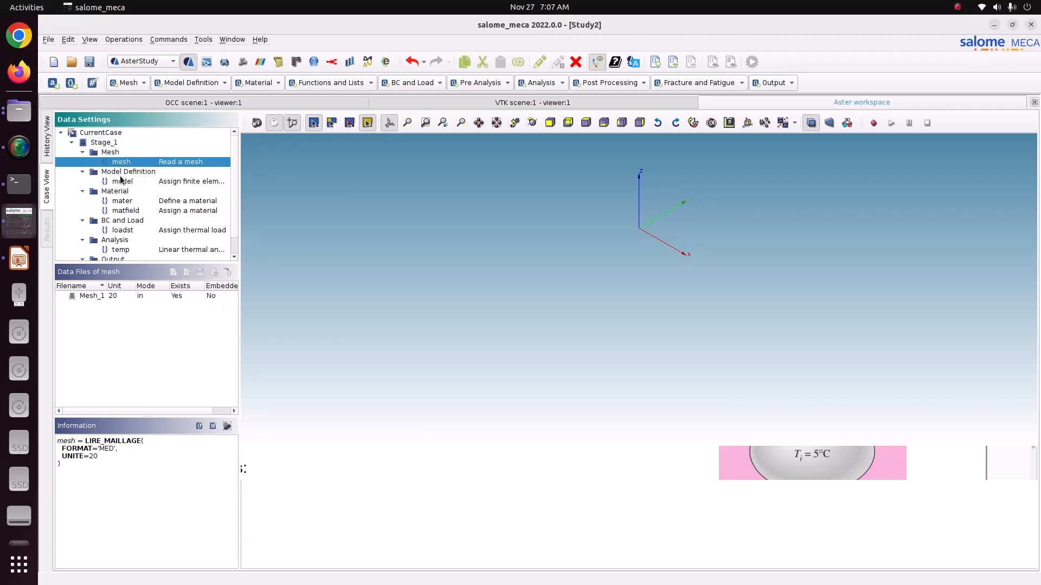
left_click(122, 182)
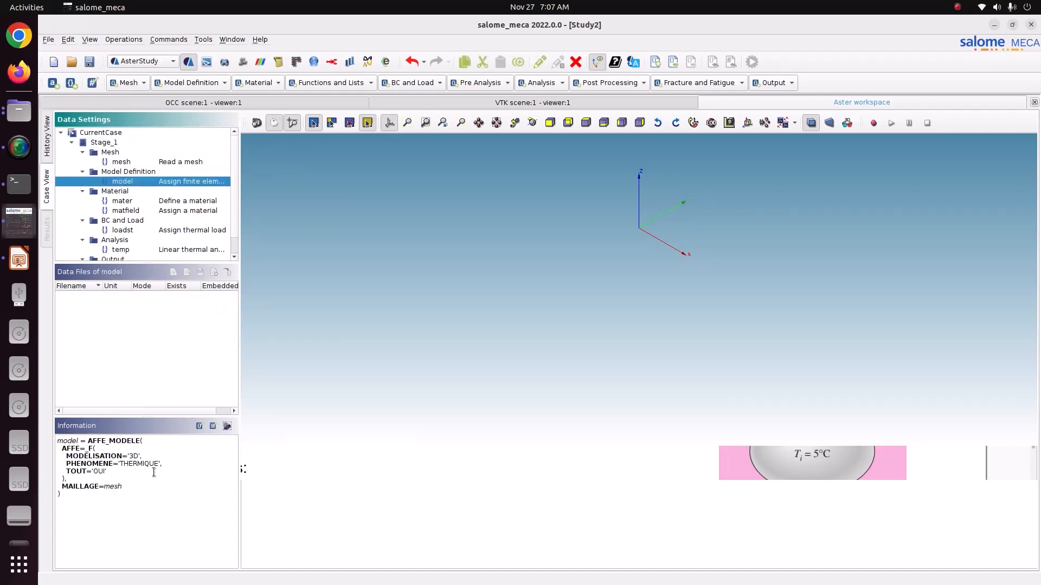
left_click(140, 202)
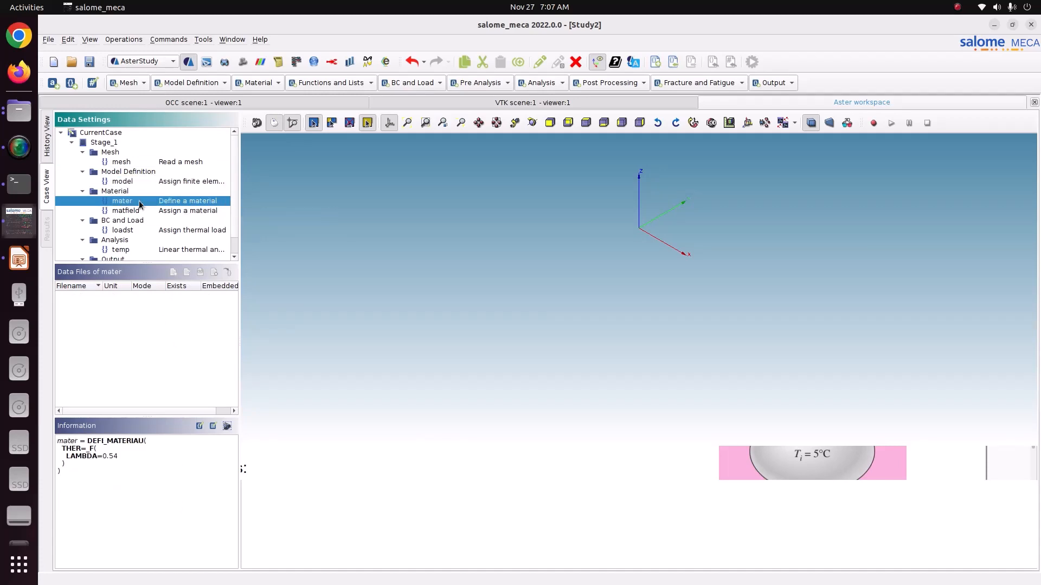
Check the boiling egg slide in LibreOffice Impress, and open CENGEL Heat transfer 2ed - livro.pdf from Volume_2
left_click(19, 258)
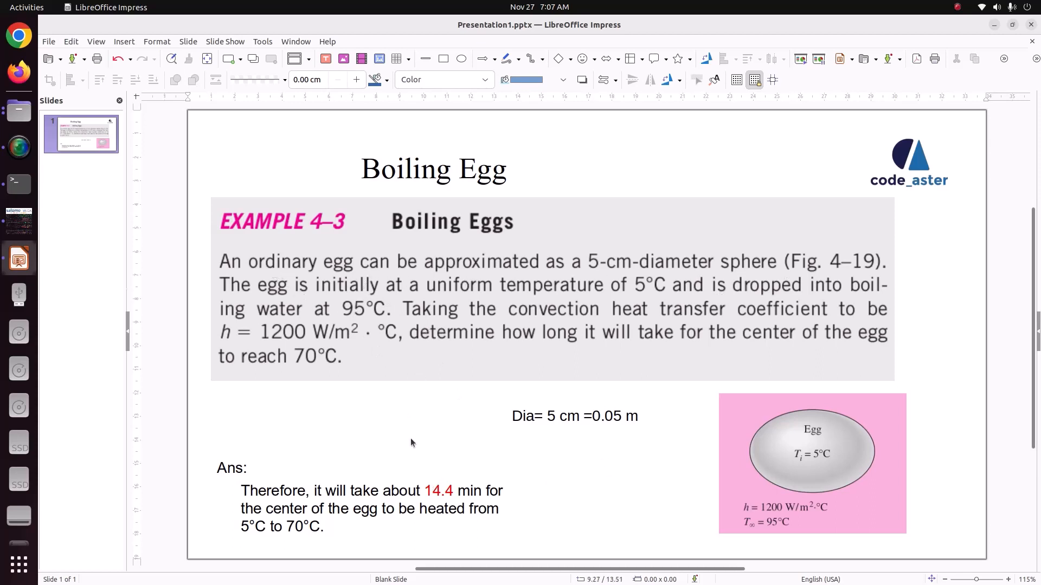
left_click(12, 114)
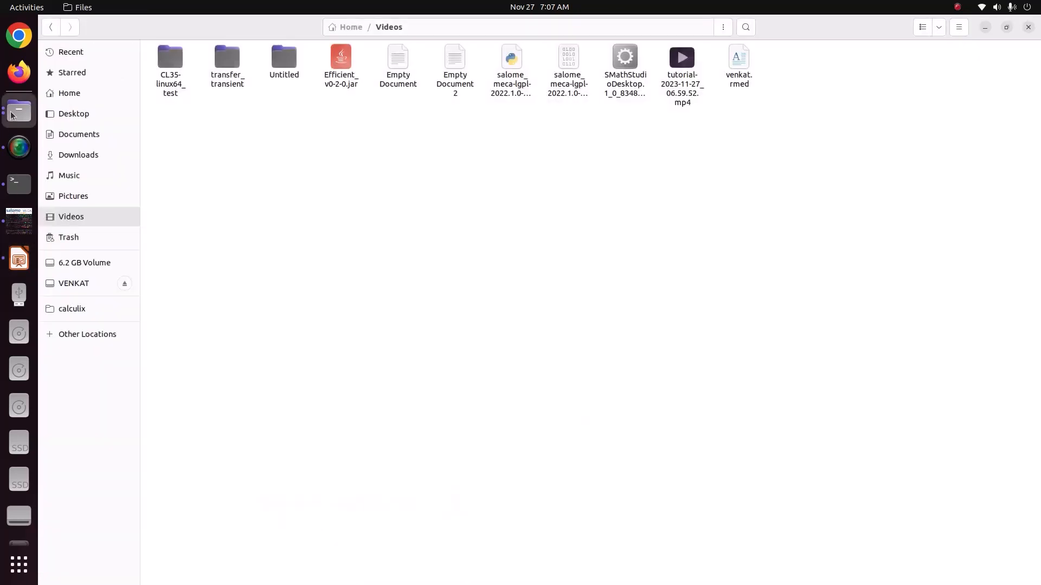
left_click(95, 334)
left_click(225, 230)
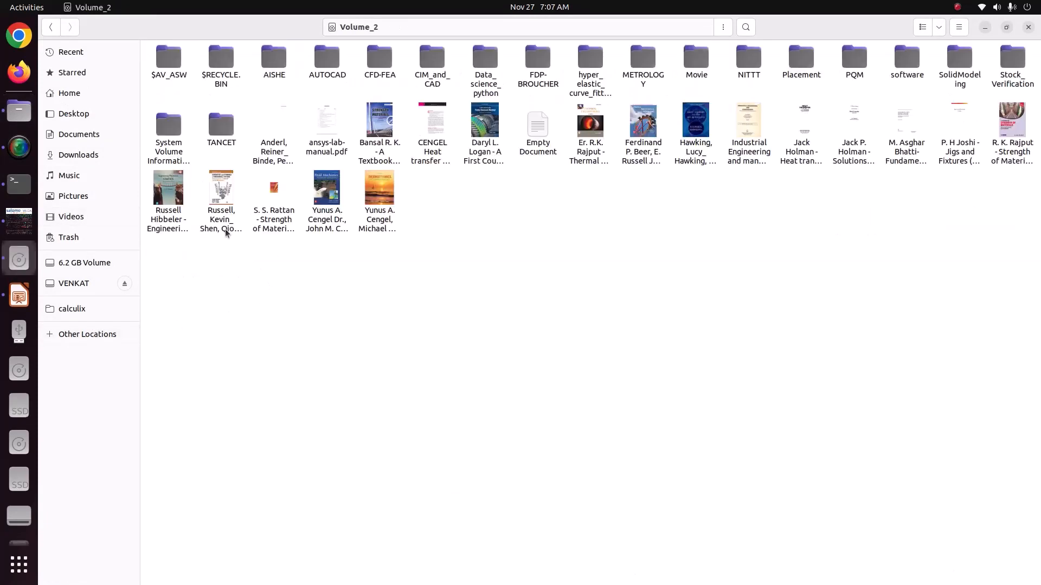
double_click(434, 150)
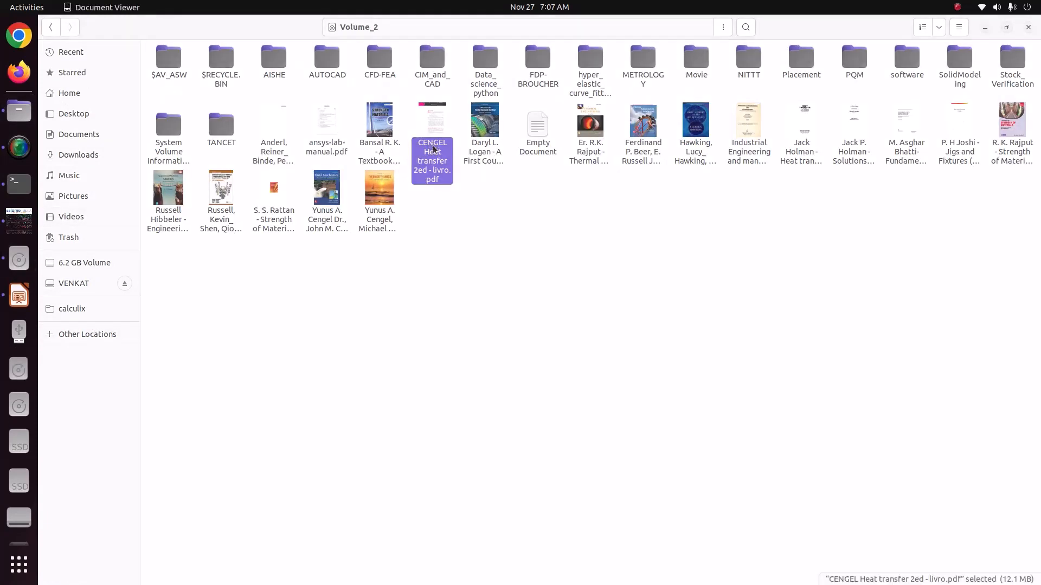
Examine the properties and cooking time solution of Example 4-3 Boiling Eggs in the textbook
scroll(498, 348, "down", 2)
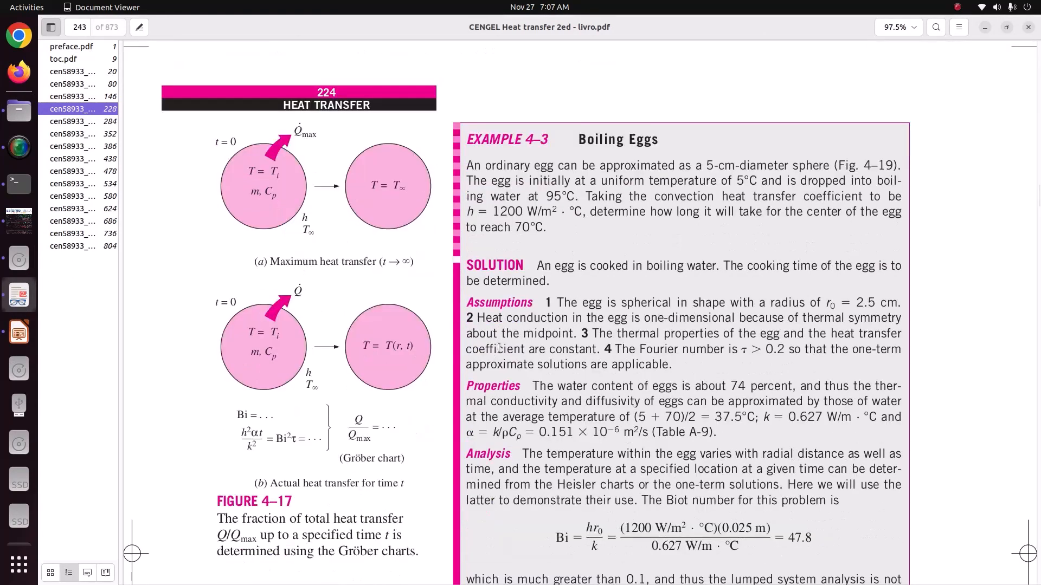
scroll(498, 347, "down", 5)
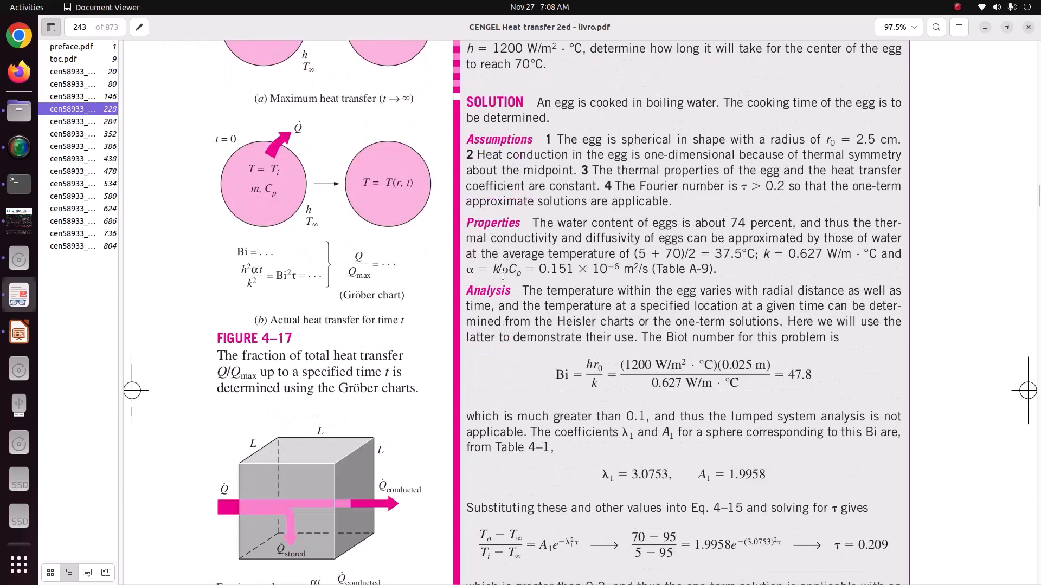
scroll(502, 277, "down", 3)
scroll(503, 280, "down", 2)
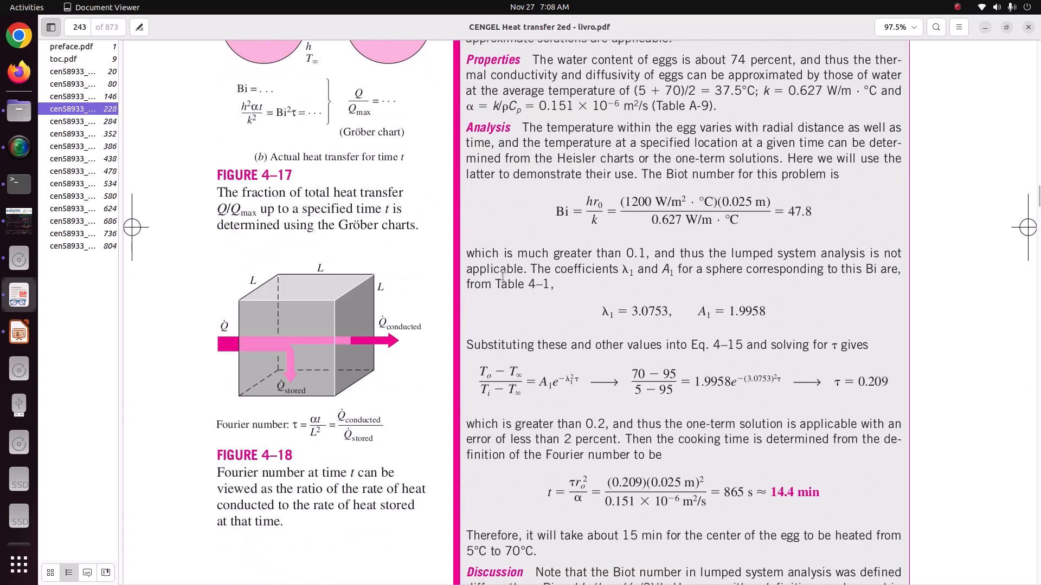
scroll(503, 279, "up", 2)
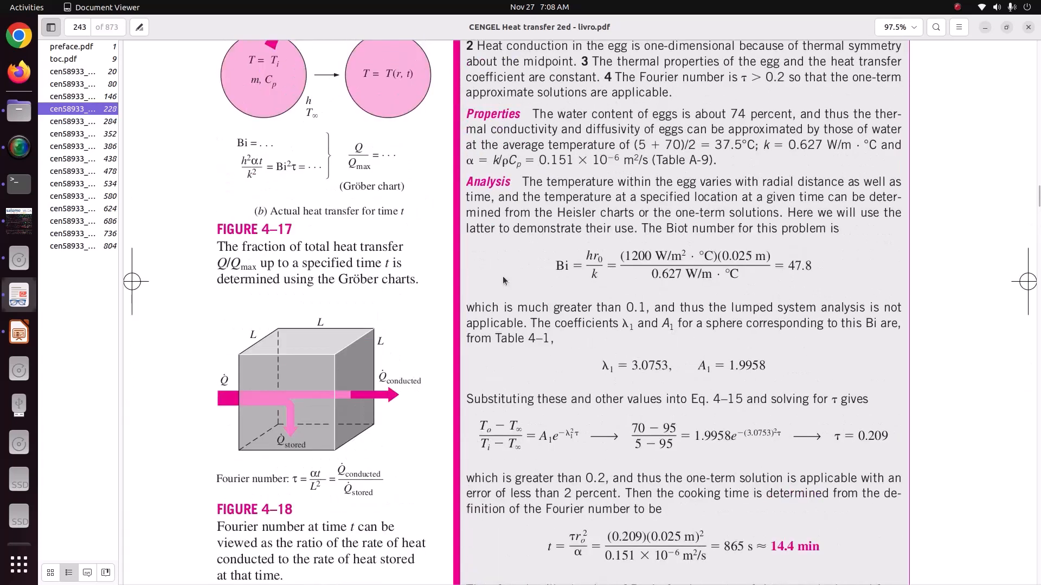
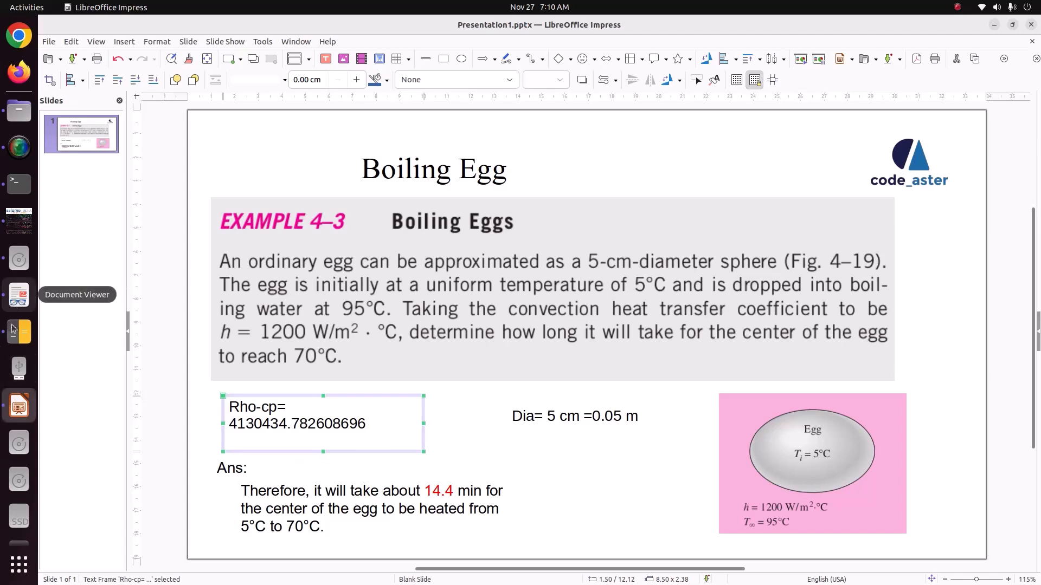
Return to Salome-Meca and rename the material definition mater as EggMat
left_click(19, 228)
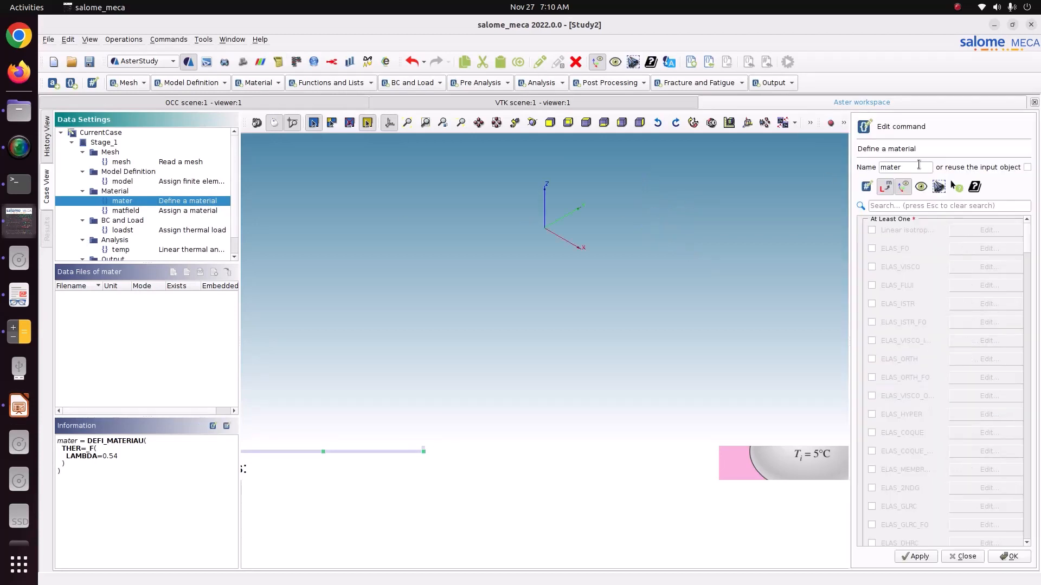
type("Egg")
key("BackSpace")
type("Mat")
left_click(884, 169)
type("g")
Set EggMat's isotropic thermal conductivity to 0.627, taking the k value from the properties of Example 4-3 in the textbook PDF
left_click(895, 207)
type("ther")
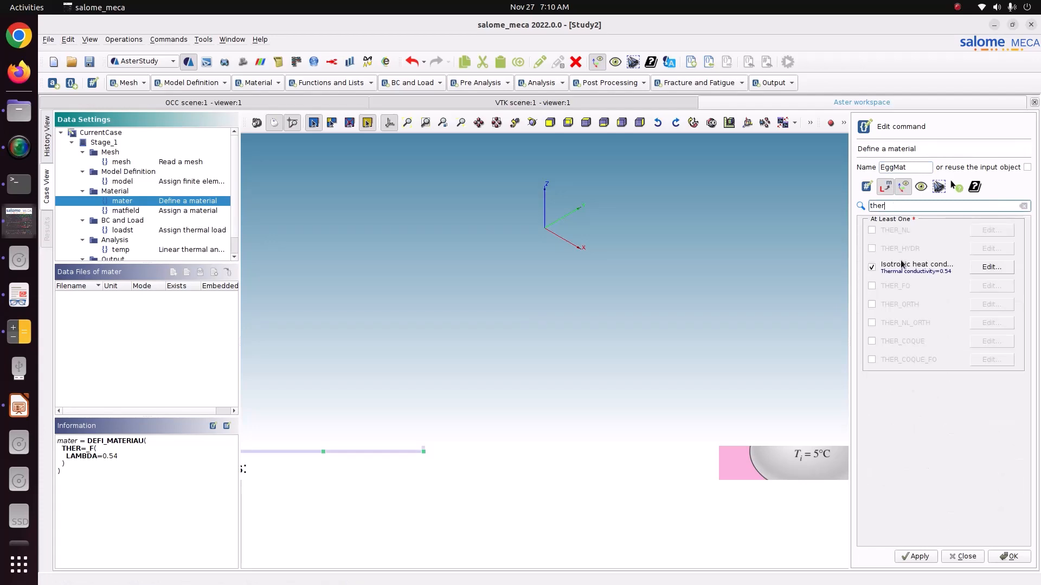
left_click(988, 268)
double_click(973, 228)
left_click(17, 298)
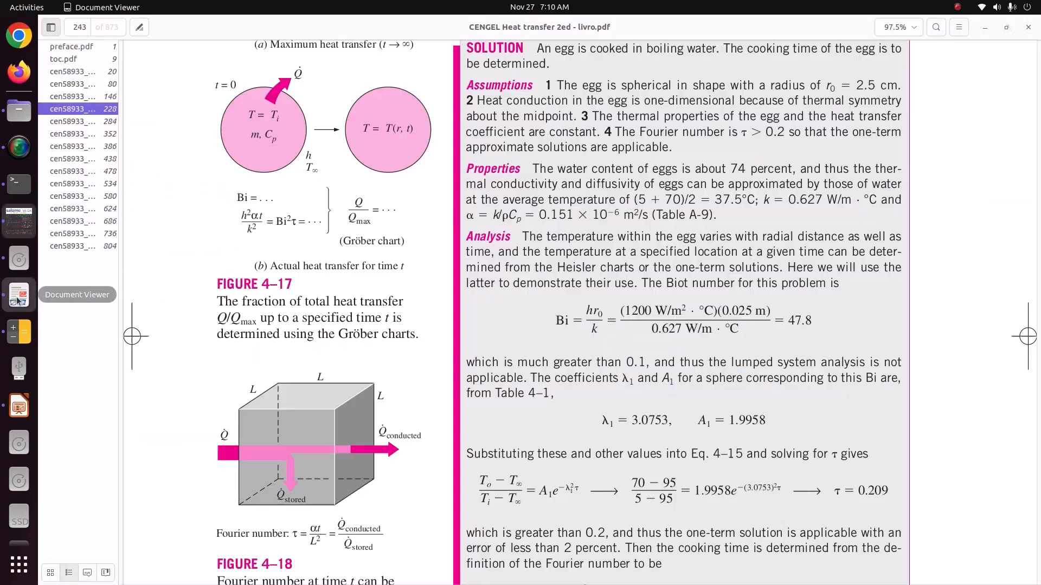
scroll(600, 352, "up", 3)
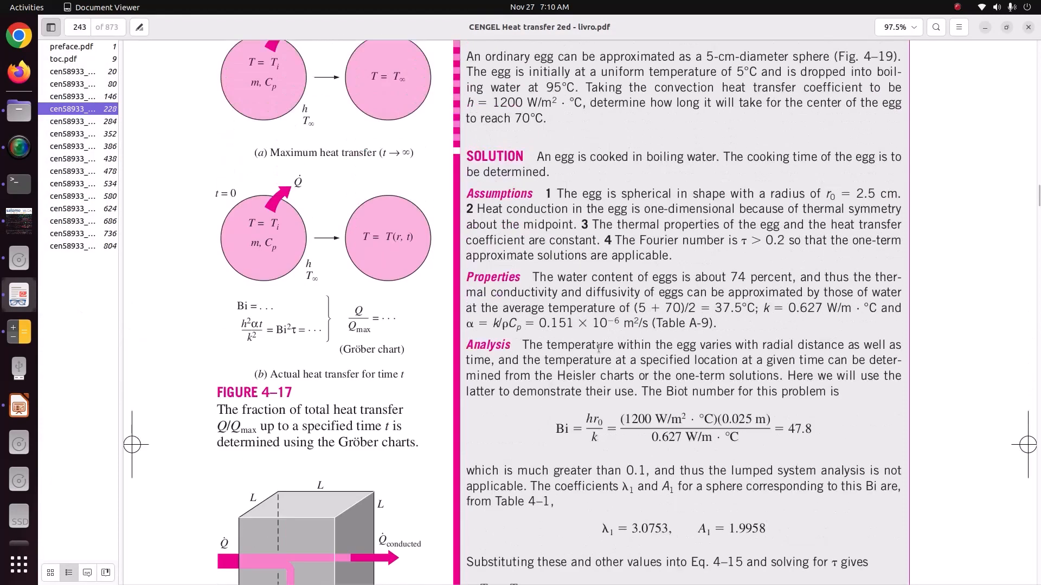
scroll(593, 304, "up", 2)
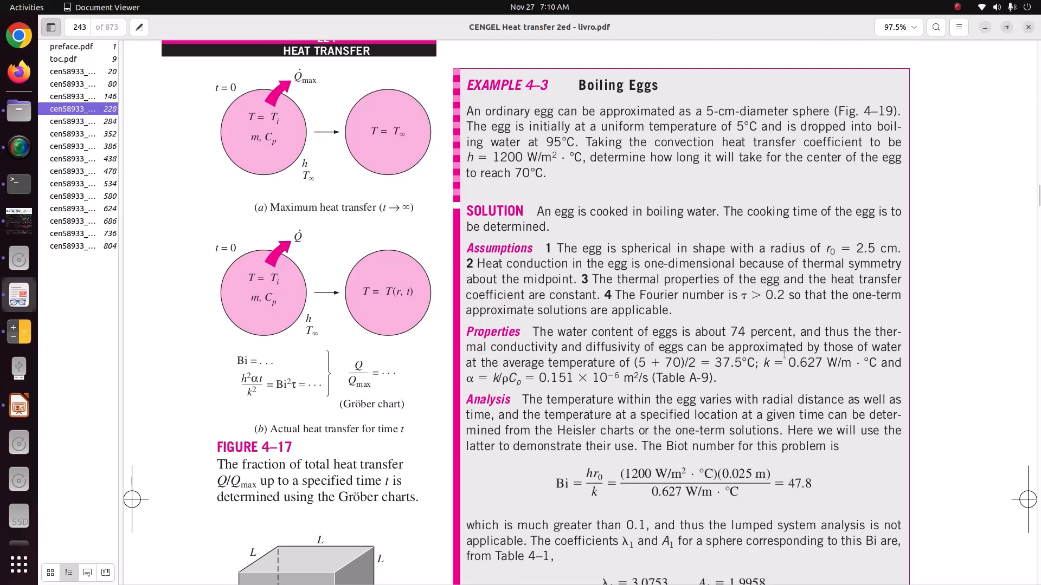
left_click_drag(789, 366, 822, 363)
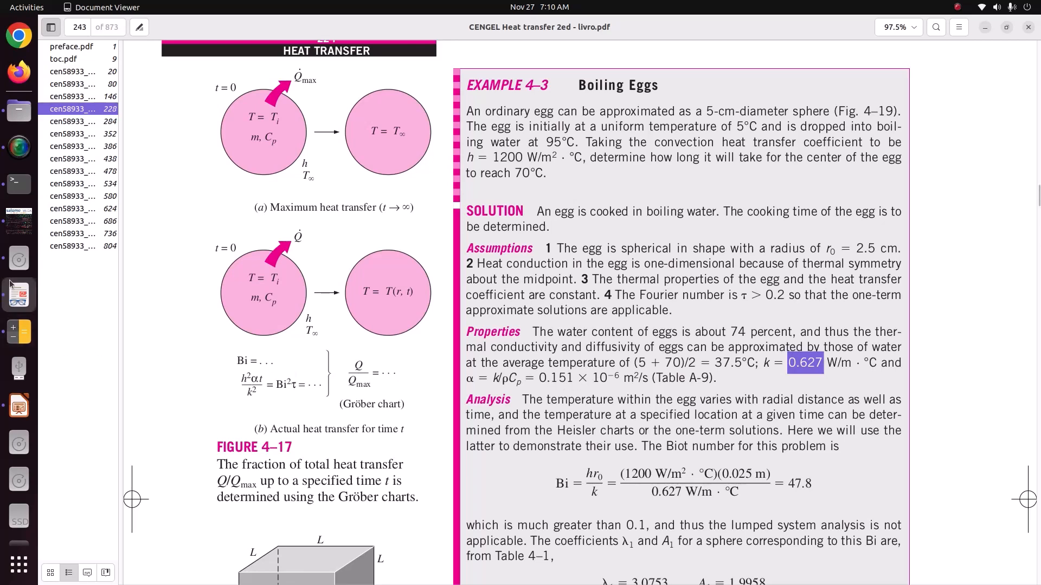
left_click(23, 221)
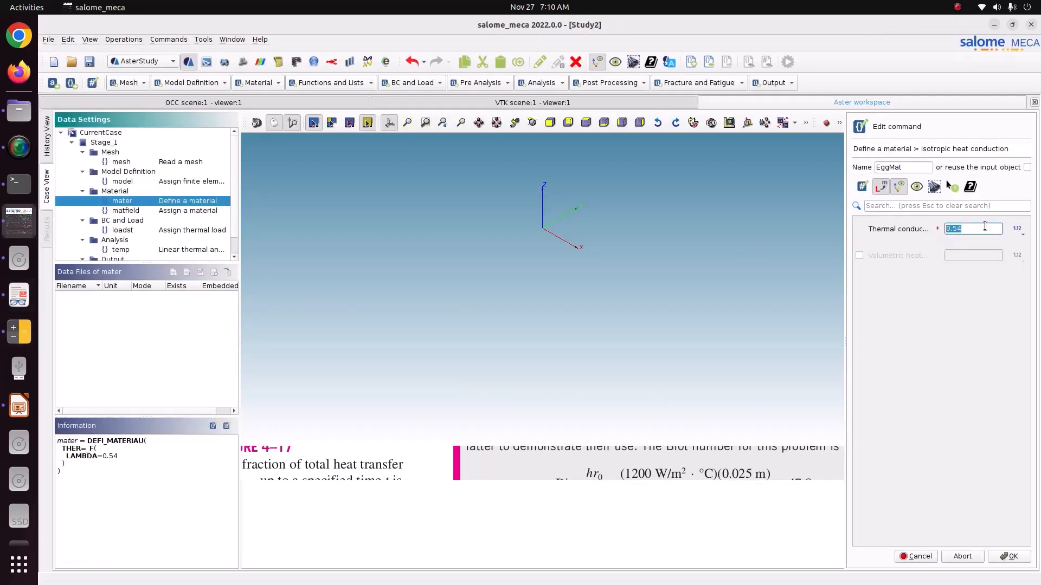
type("0.")
Enable EggMat's volumetric heat capacity, copy the Rho-cp value 4130434.782608696 into it from the Impress slide, and store the material
left_click(903, 256)
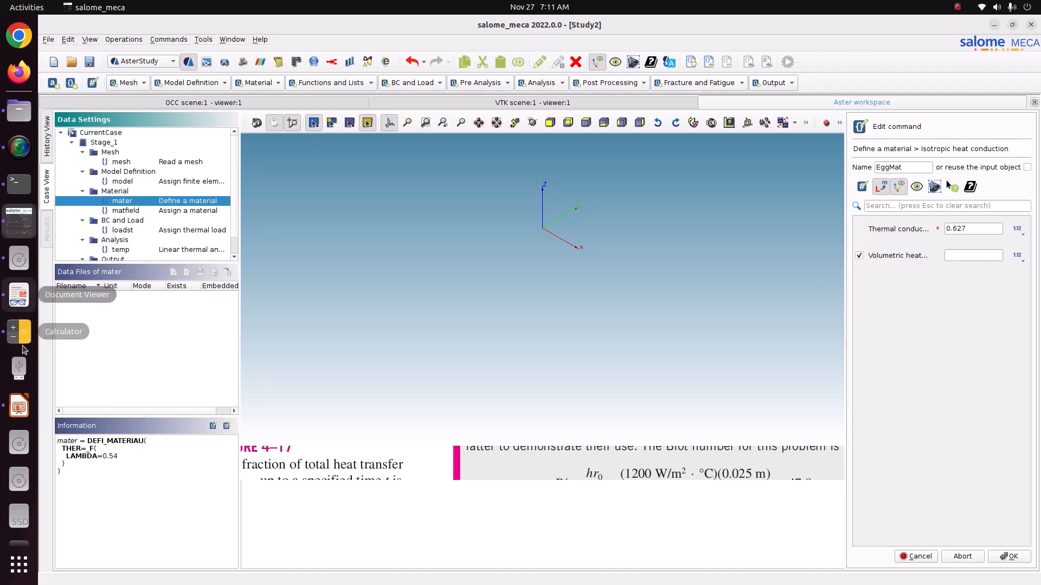
left_click(19, 406)
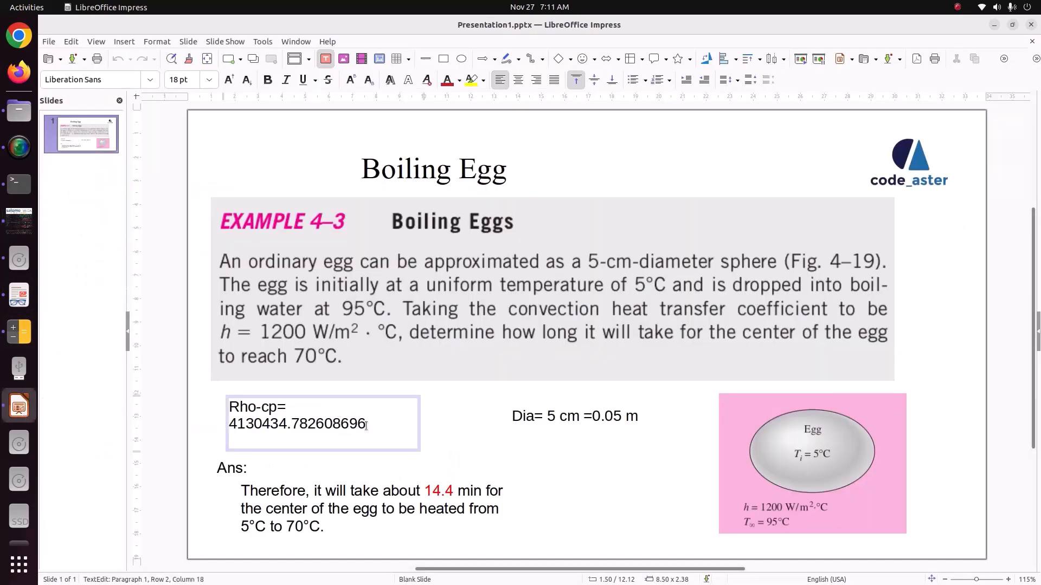
left_click_drag(367, 424, 208, 430)
key("ctrl+c")
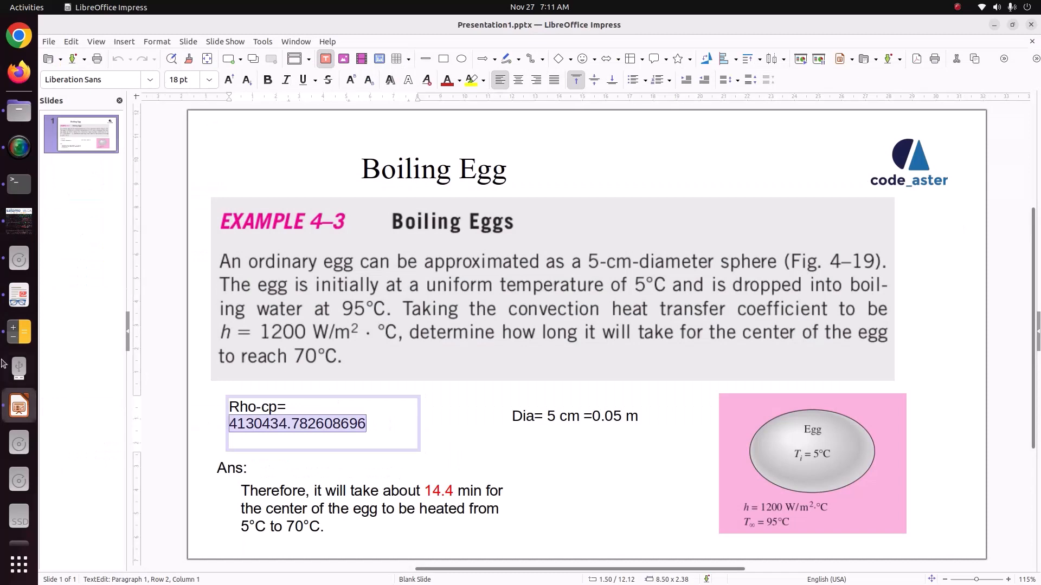
left_click(19, 220)
left_click(988, 255)
key("ctrl+v")
left_click(1011, 556)
left_click(918, 557)
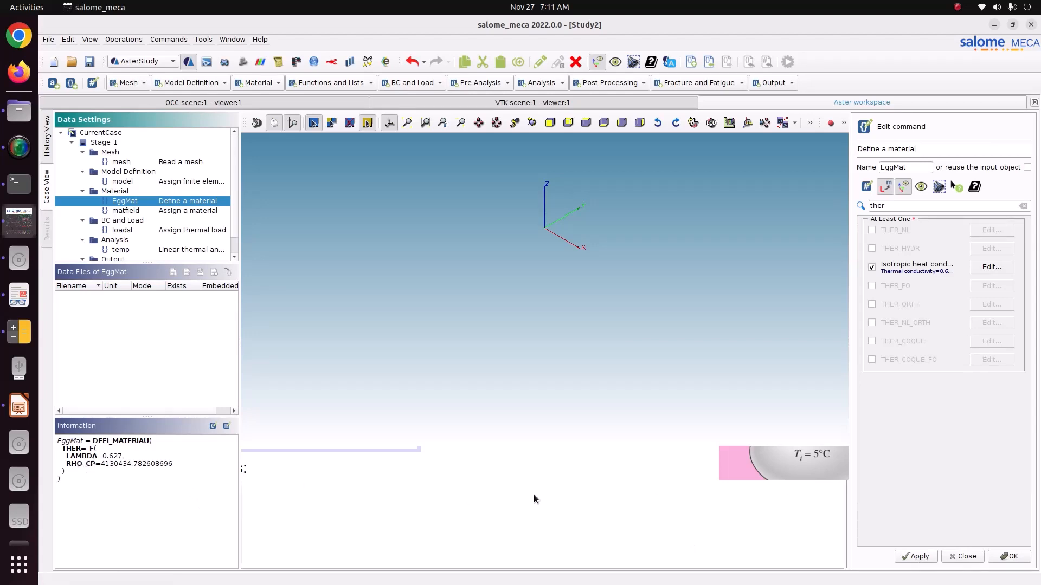
left_click(1009, 557)
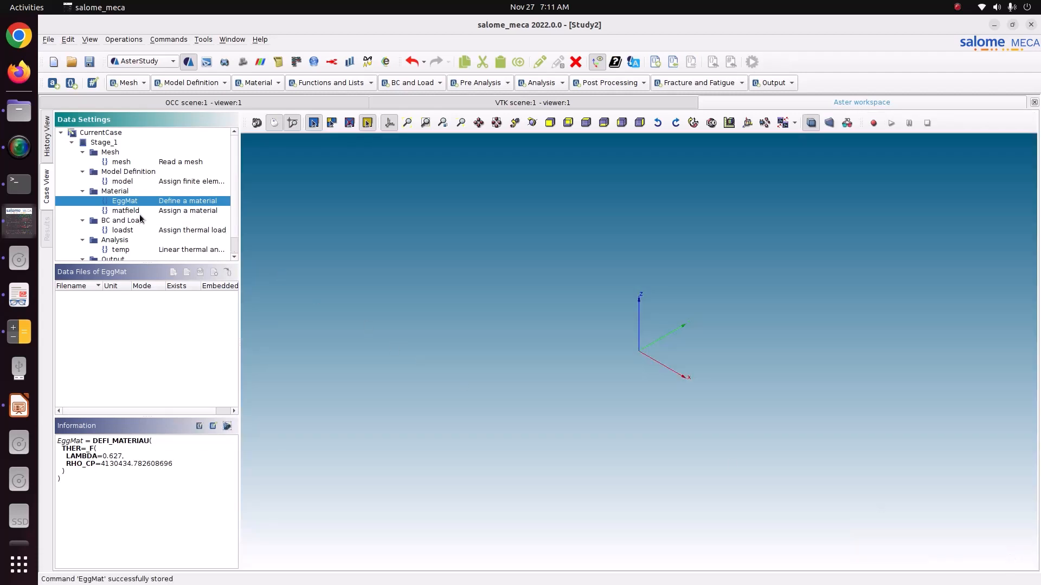
Edit the matfield material assignment to also include the model, and store the command
left_click(138, 213)
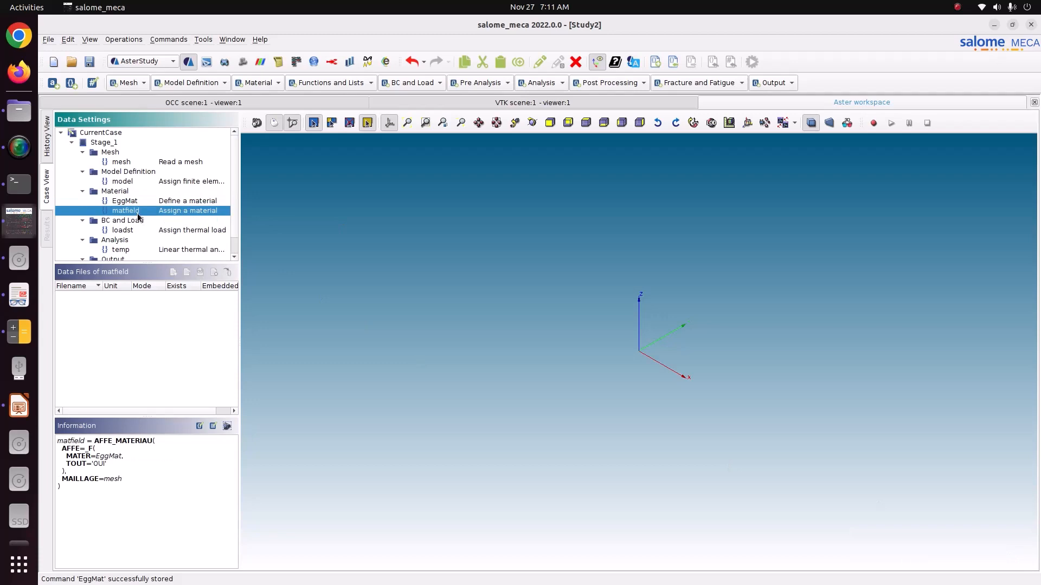
double_click(137, 214)
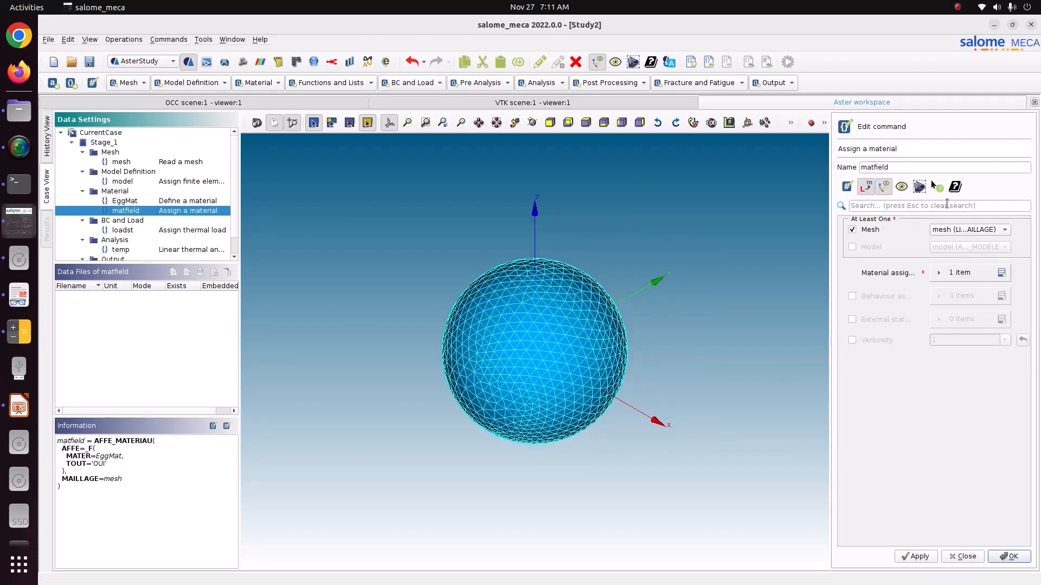
left_click(874, 247)
left_click(933, 558)
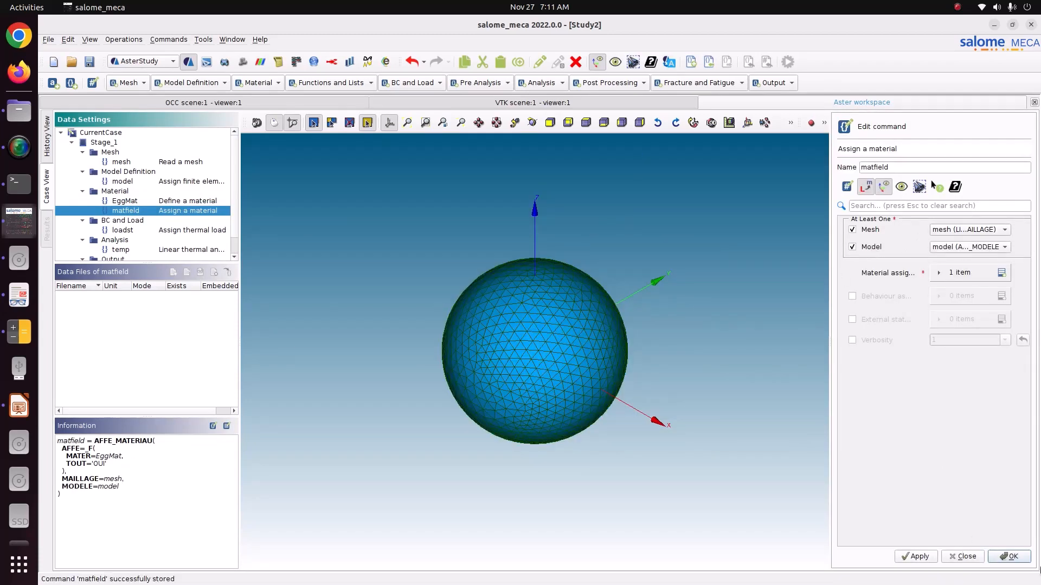
left_click(1009, 557)
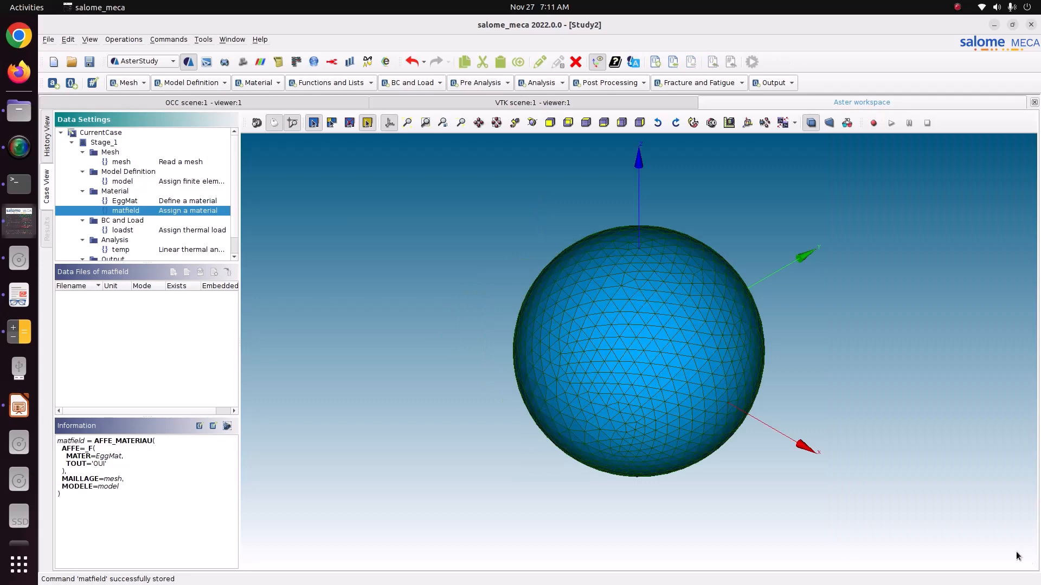
In the thermal load loadst, disable the enforced temperature and add an ECHANGE item in its place
left_click(122, 232)
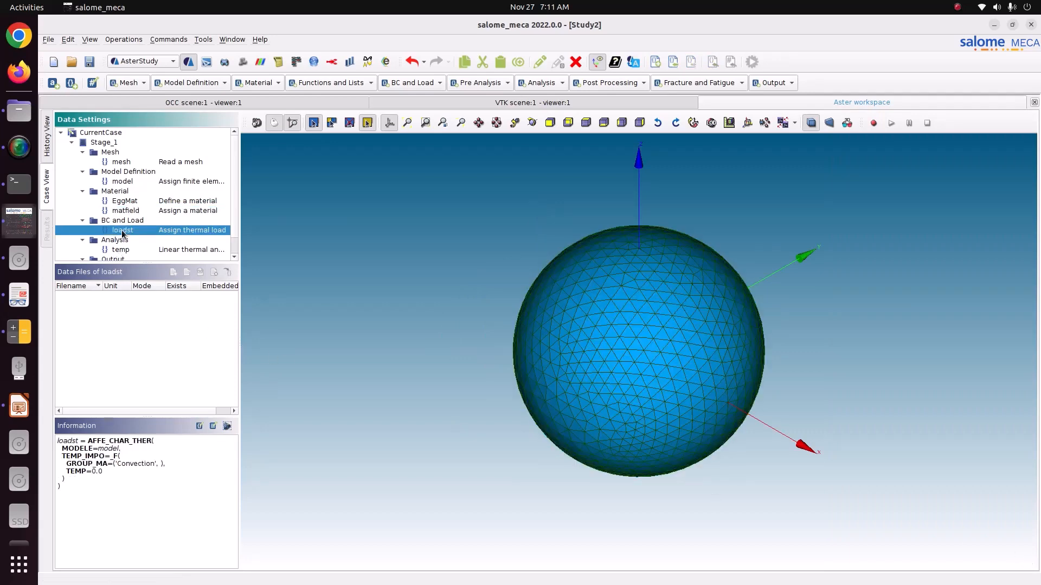
double_click(122, 233)
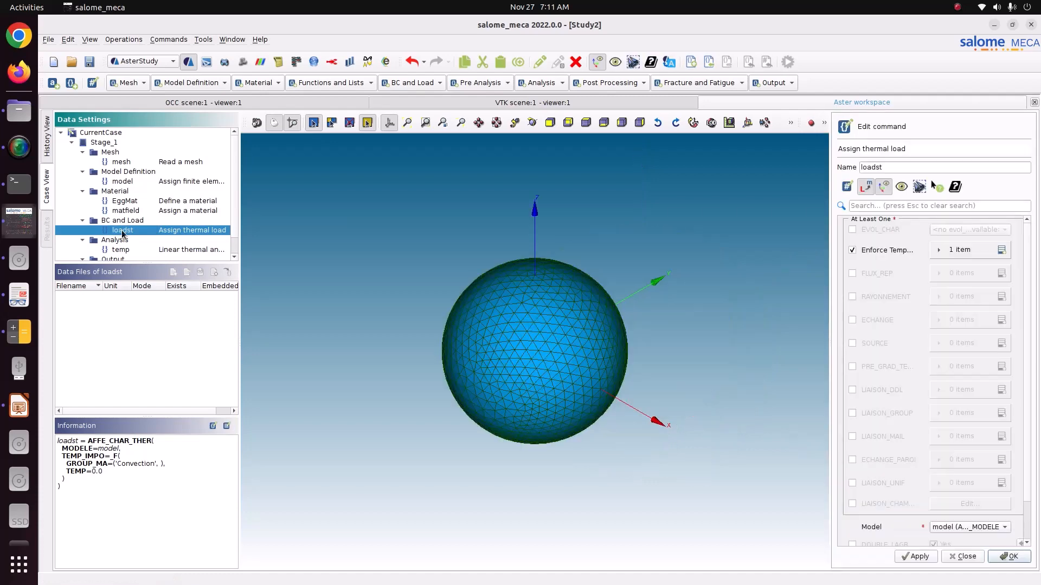
left_click(874, 251)
left_click(873, 321)
left_click(999, 322)
left_click(955, 347)
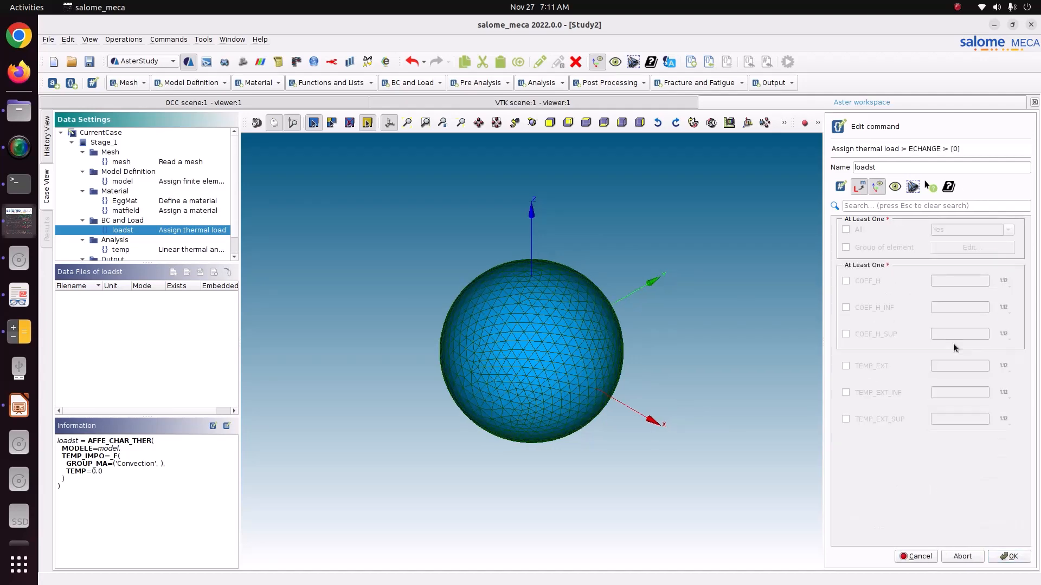
Apply the ECHANGE condition to the 2D element group Convection
left_click(877, 248)
left_click(974, 249)
left_click(860, 267)
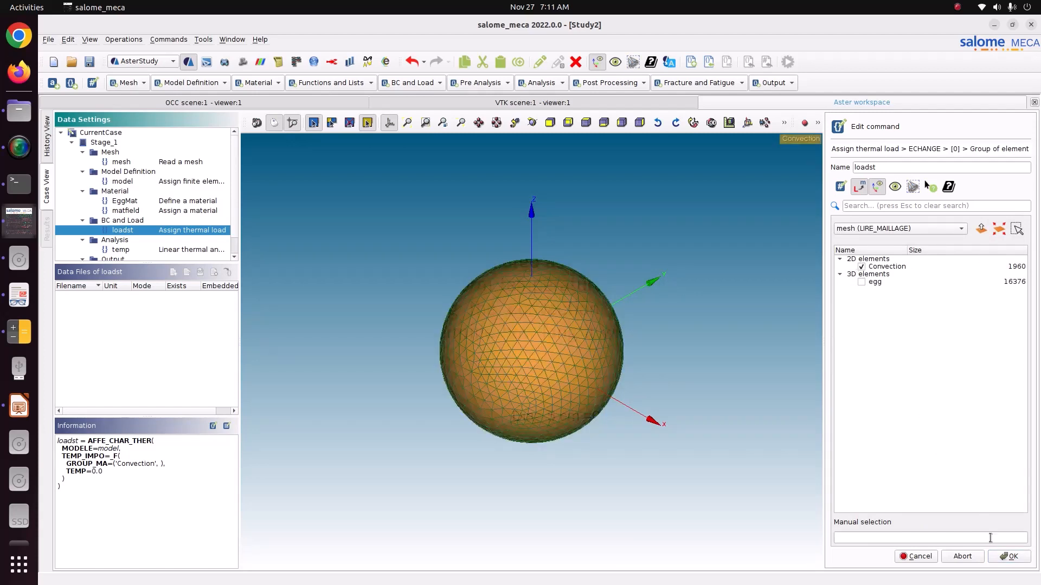
left_click(1008, 557)
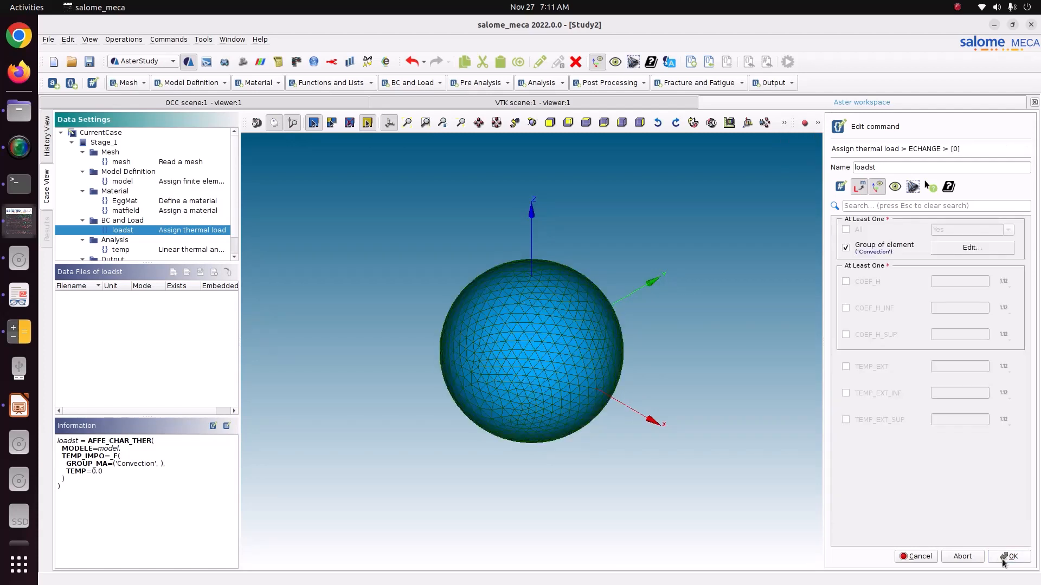
Set COEF_H to 1200 and TEMP_EXT to 95 as given on the boiling egg slide, and store the thermal load
left_click(861, 281)
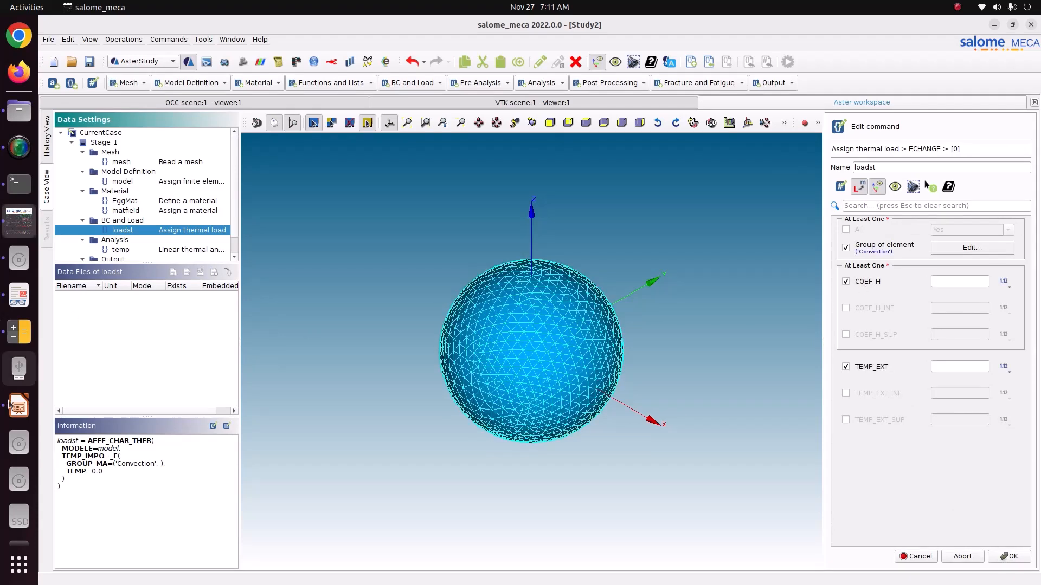
left_click(19, 406)
left_click(500, 450)
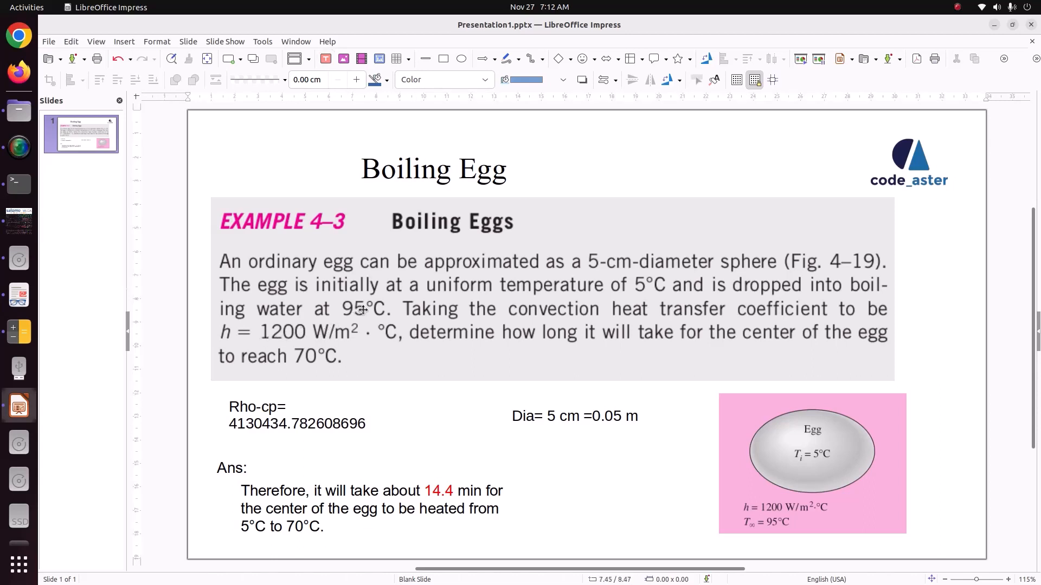
left_click(19, 221)
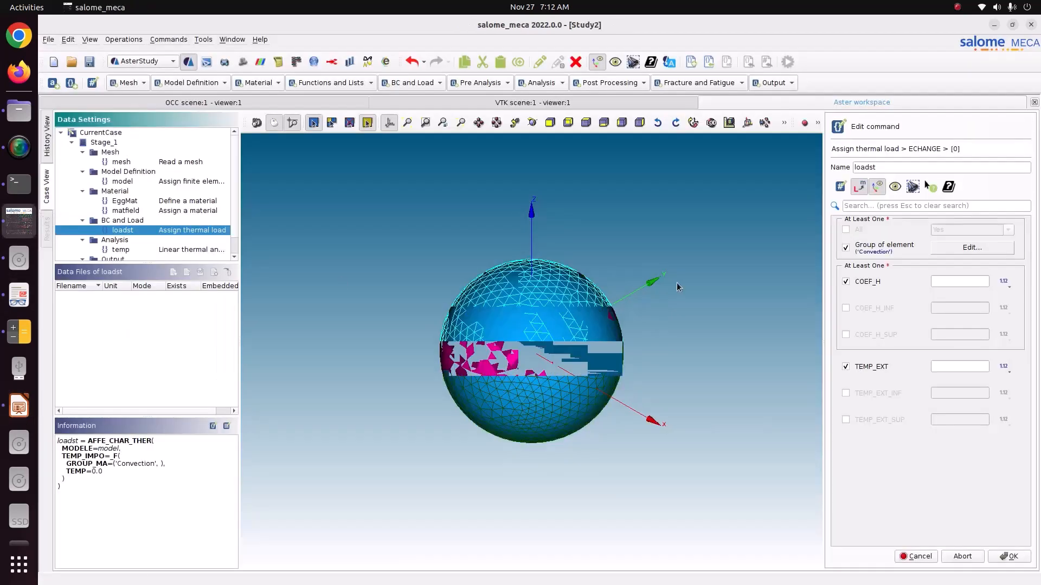
left_click(936, 282)
type("1200")
left_click(948, 365)
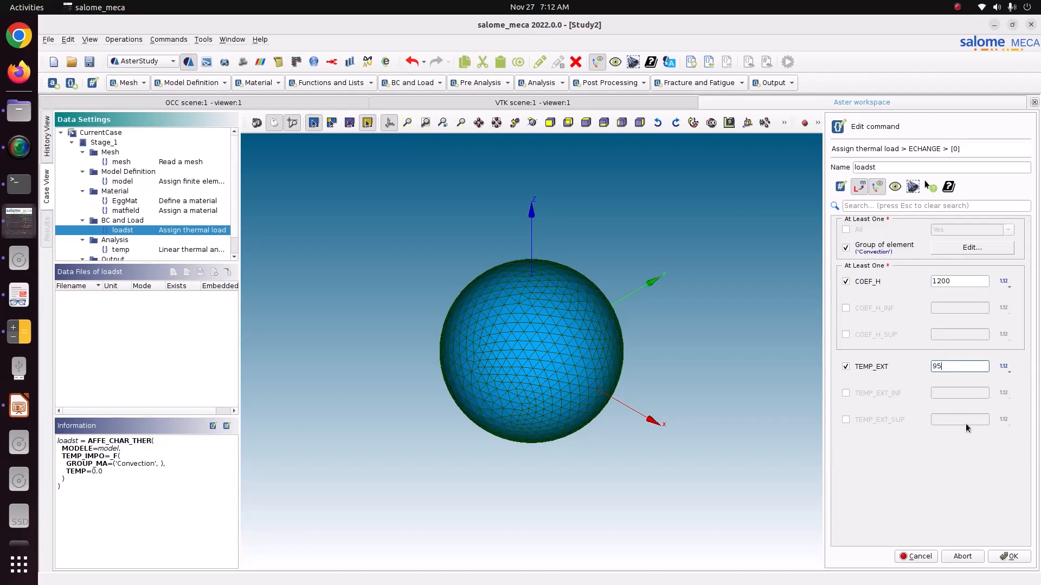
left_click(1004, 558)
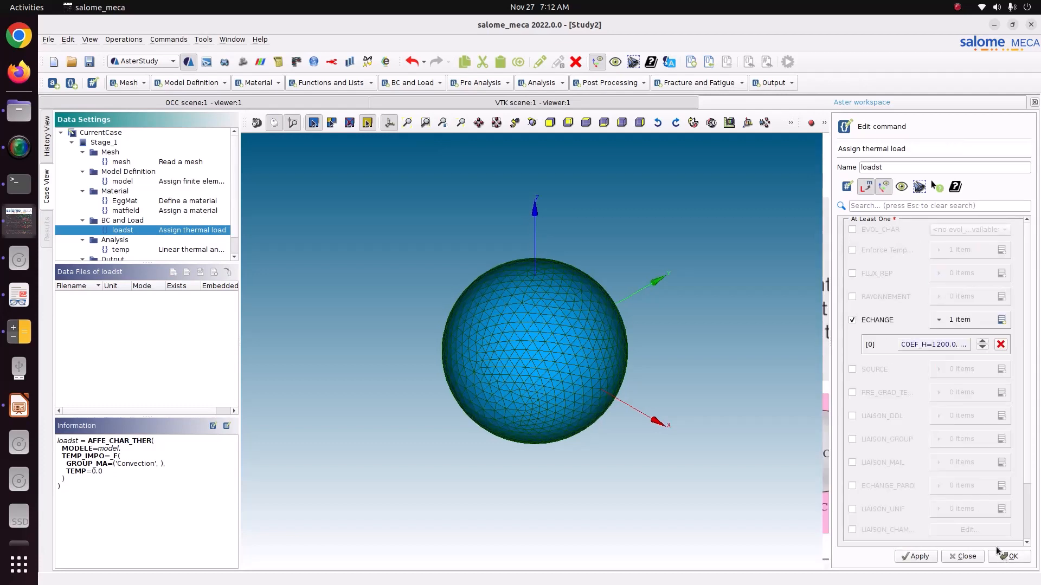
left_click(929, 556)
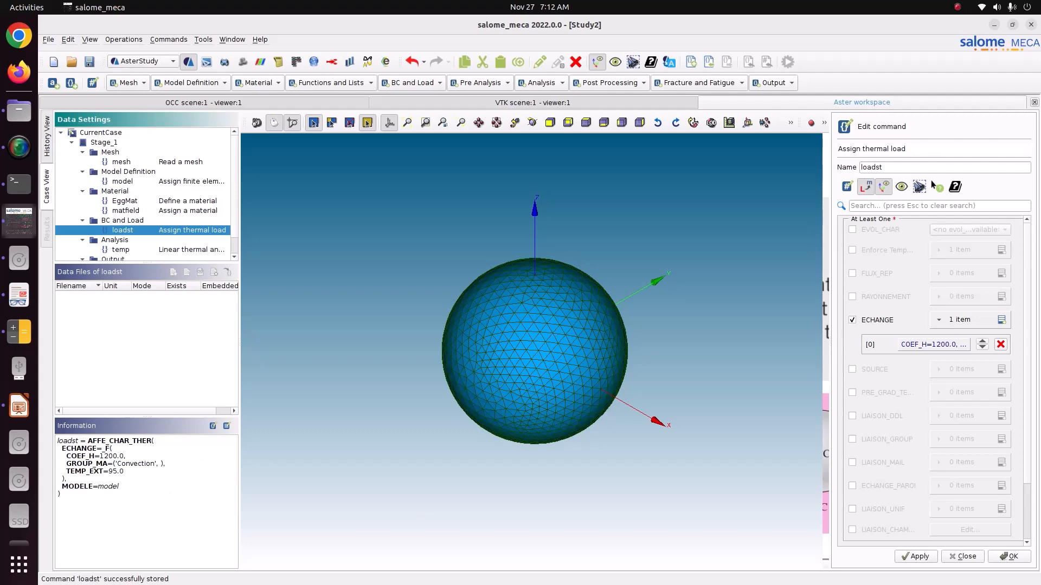
left_click(1016, 560)
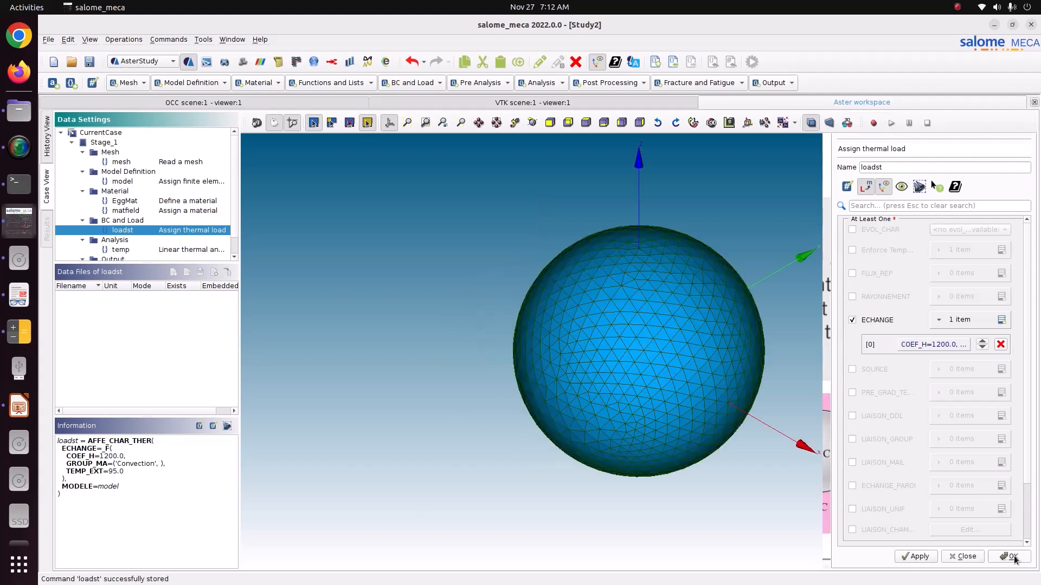
Open the linear thermal analysis temp for editing and save the study
scroll(103, 238, "down", 1)
left_click(118, 231)
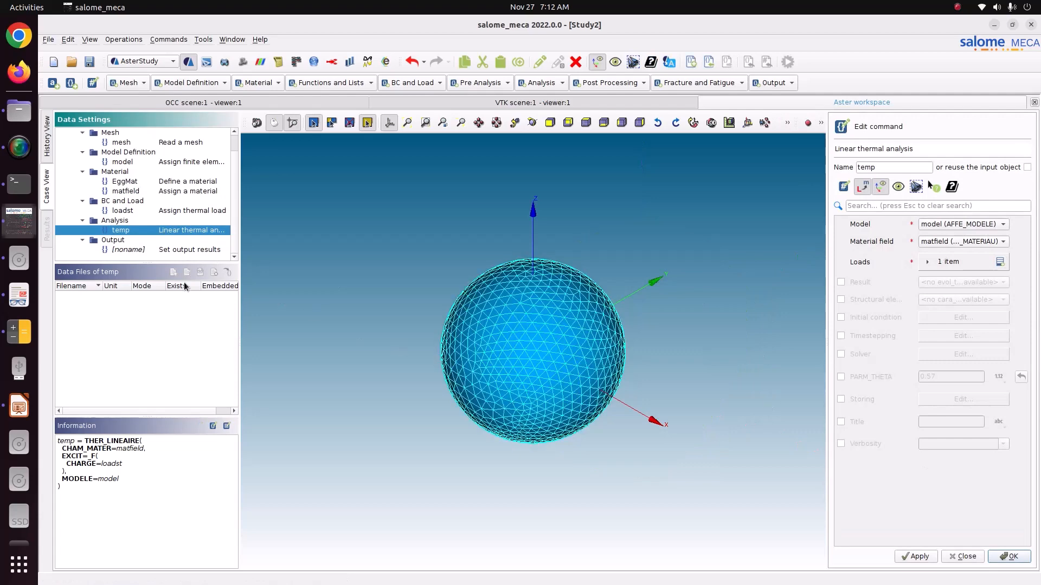
scroll(138, 229, "up", 1)
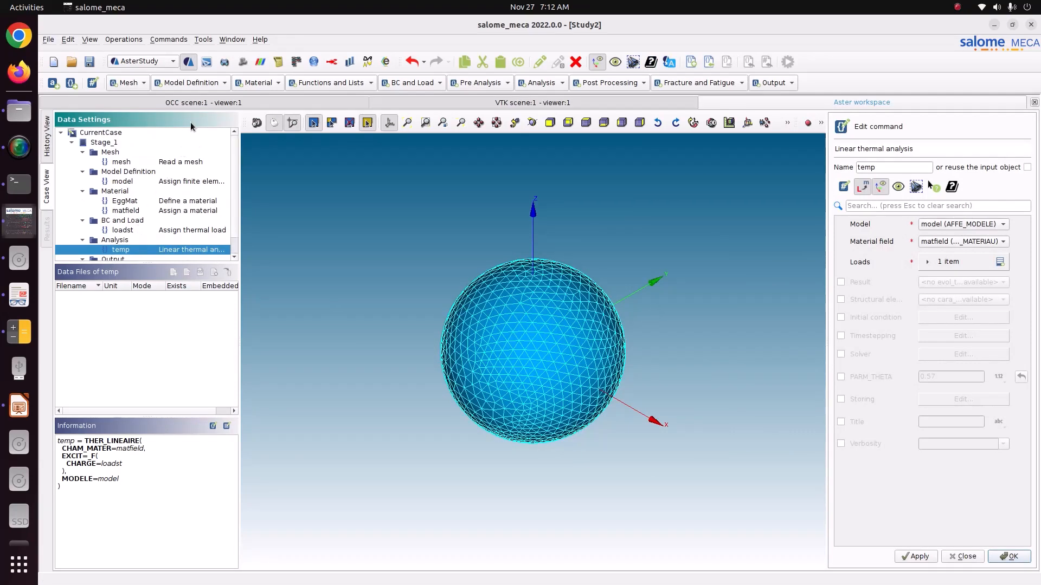
left_click(89, 63)
Add a DEFI_LIST_REEL command to the stage and set its DEBUT value to 0
left_click(310, 83)
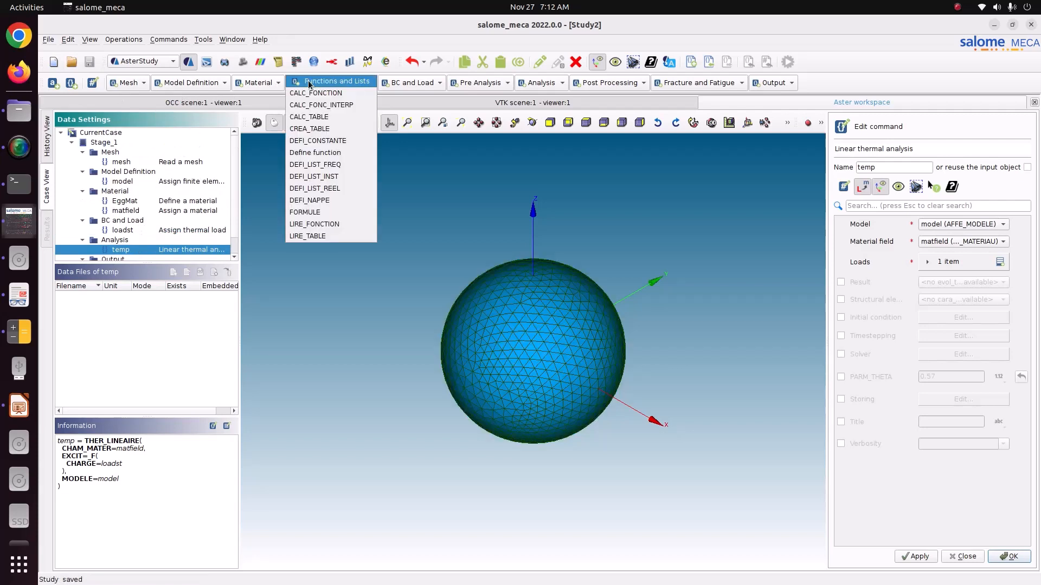
left_click(323, 196)
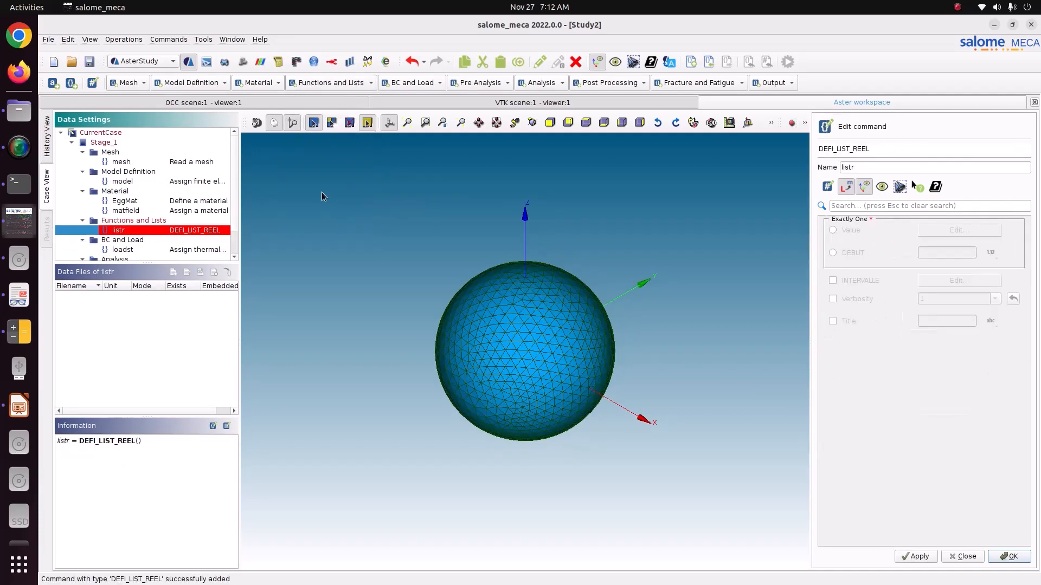
left_click(855, 254)
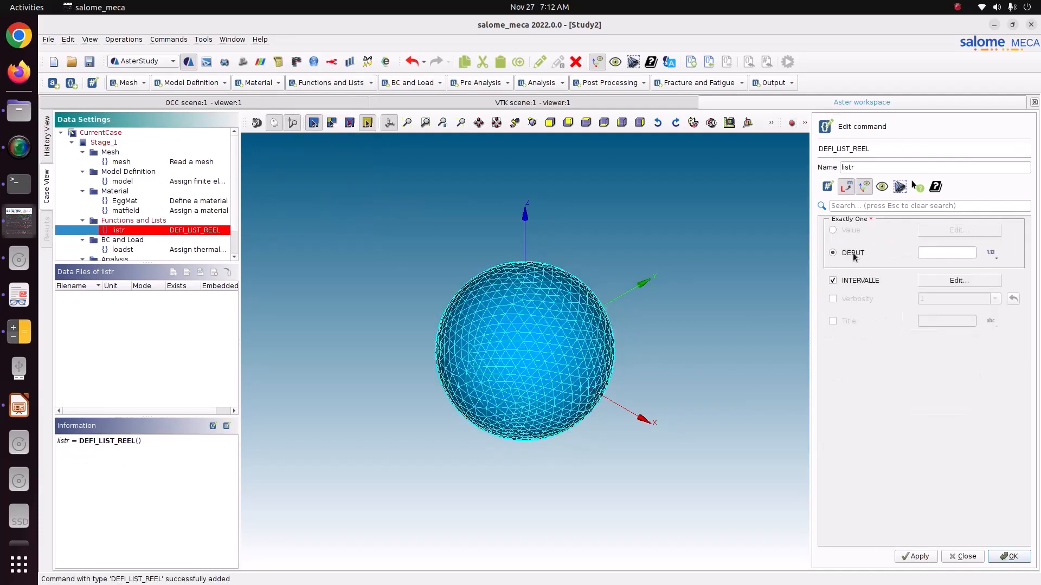
left_click(949, 252)
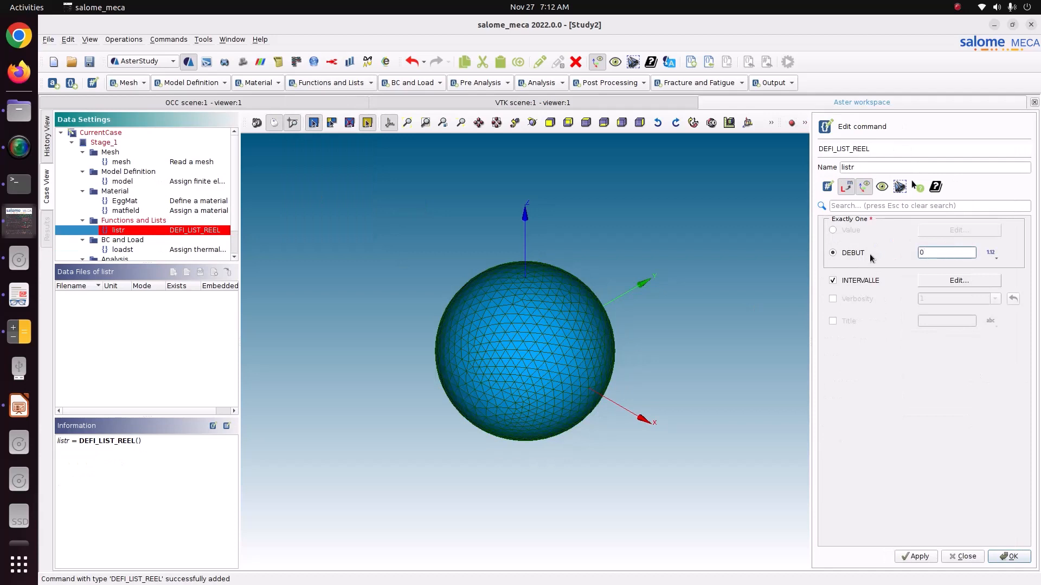
Edit the INTERVALLE table of the real list and set the first row's Until value to 1200
left_click(938, 280)
left_click(868, 244)
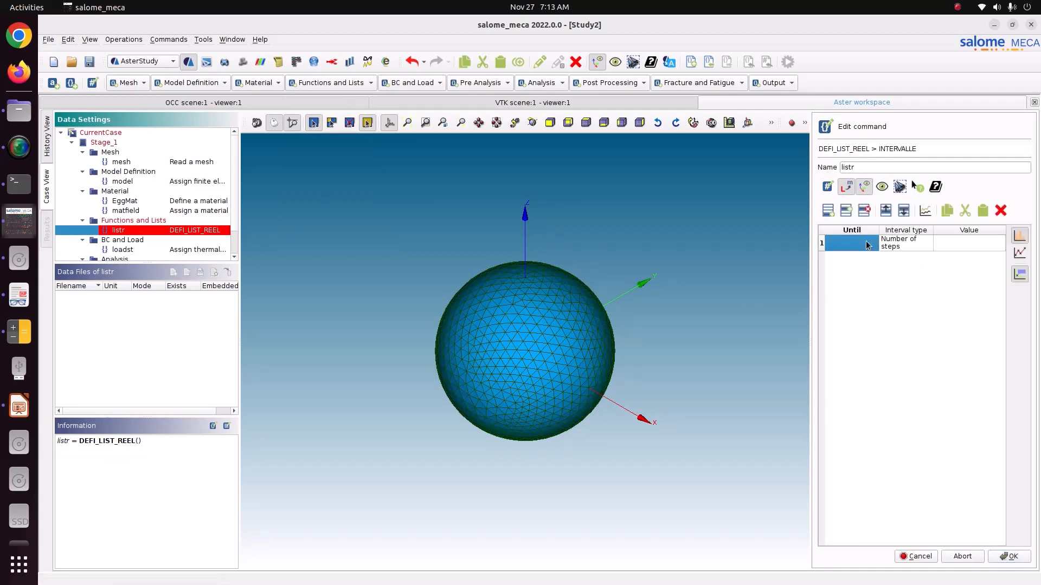
type("1200")
double_click(841, 242)
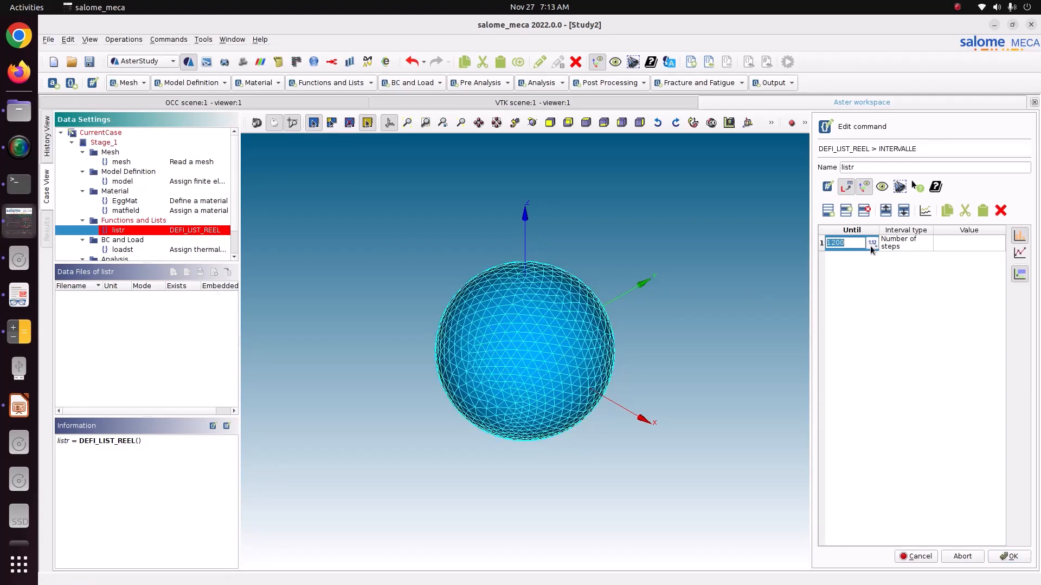
Switch to the Calculator and divide 1200 by 60 to convert the end time to minutes
left_click(19, 331)
key("ctrl+a")
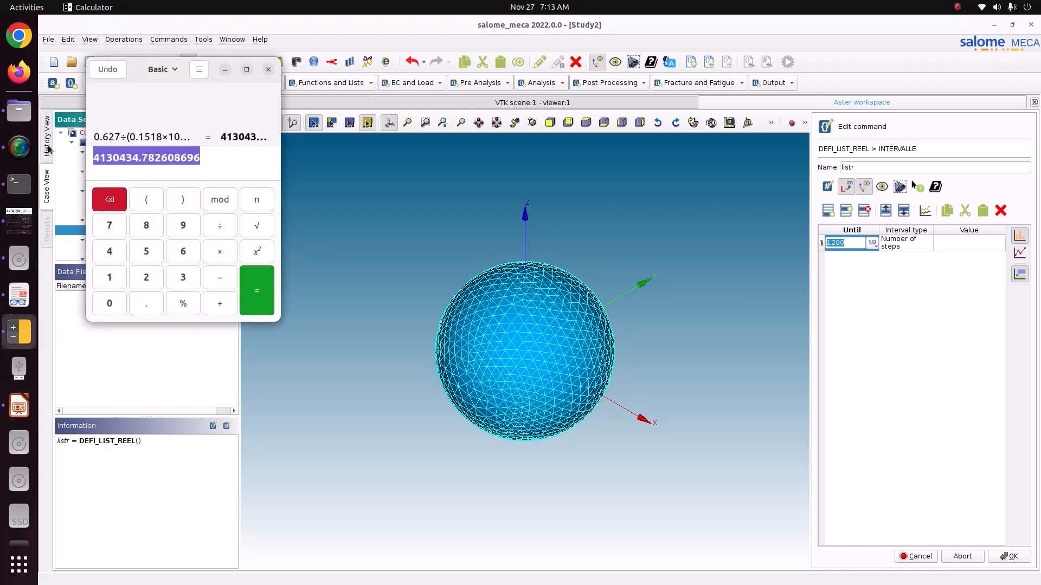
type("1200/")
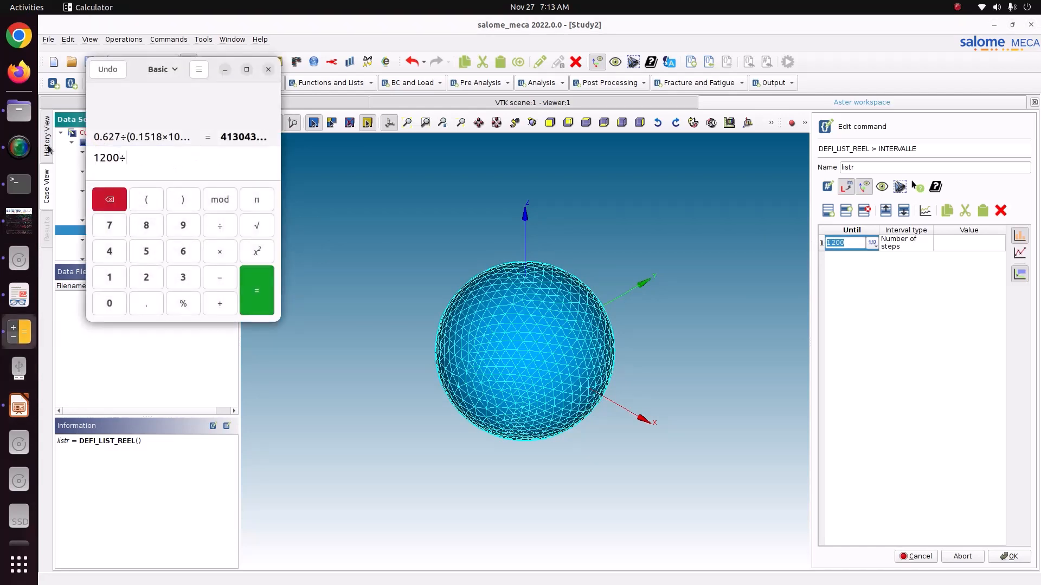
type("6")
type("0")
key("Return")
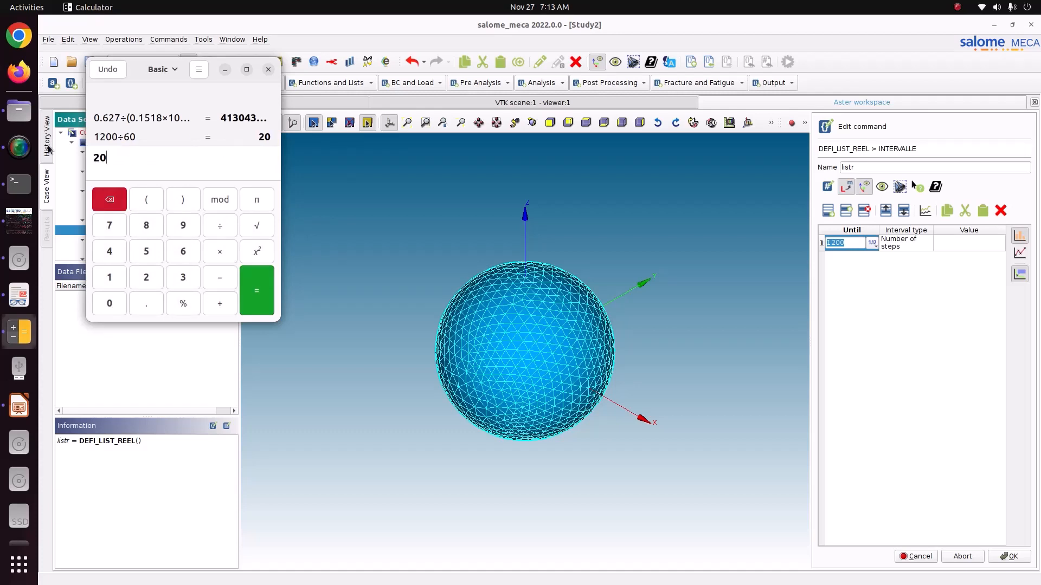
double_click(138, 155)
Set the interval's type to Step length with a value of 1, and store the DEFI_LIST_REEL command
left_click(971, 246)
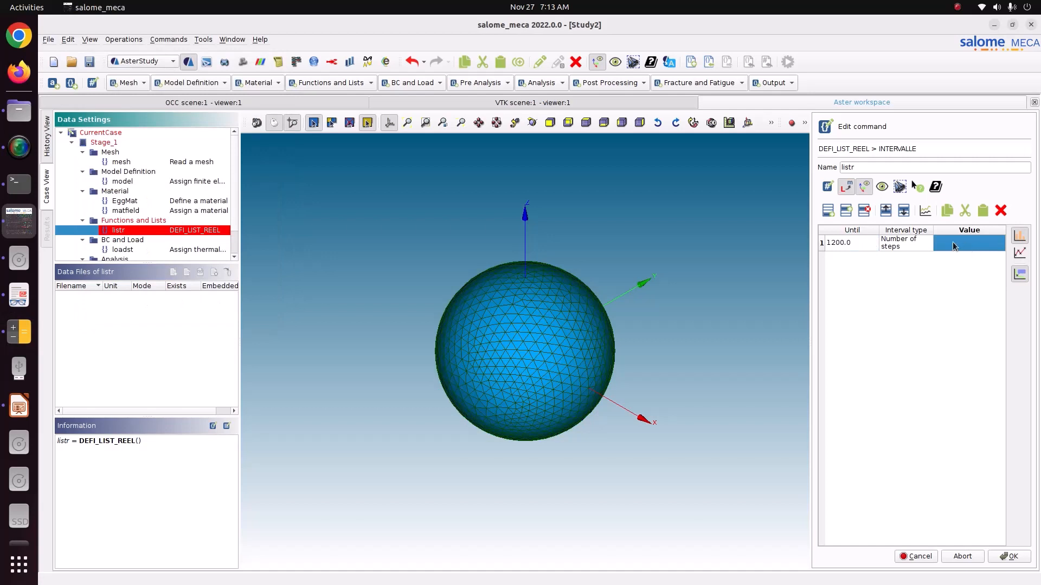
double_click(908, 243)
left_click(908, 244)
left_click(908, 253)
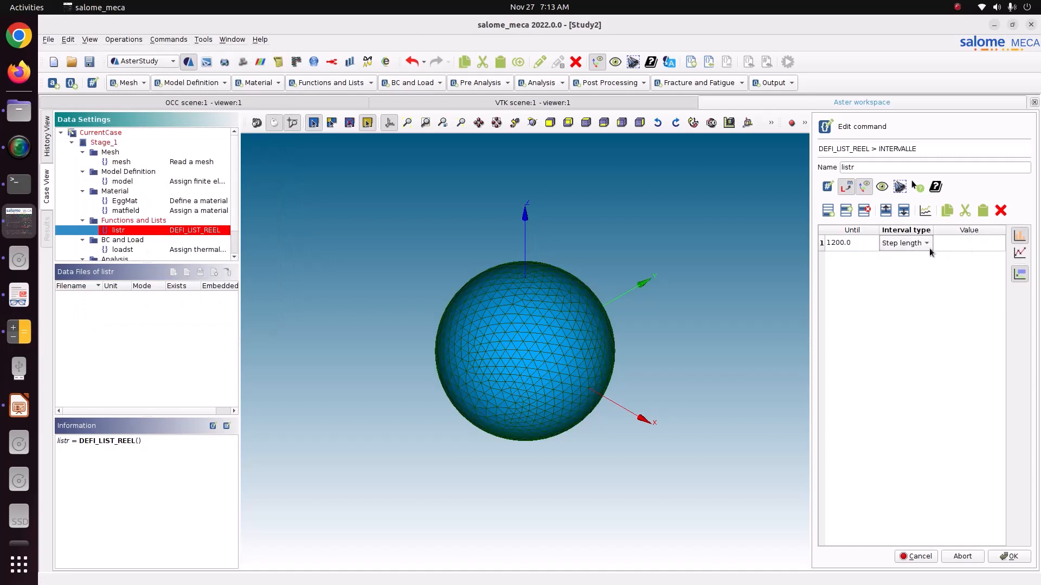
left_click(947, 244)
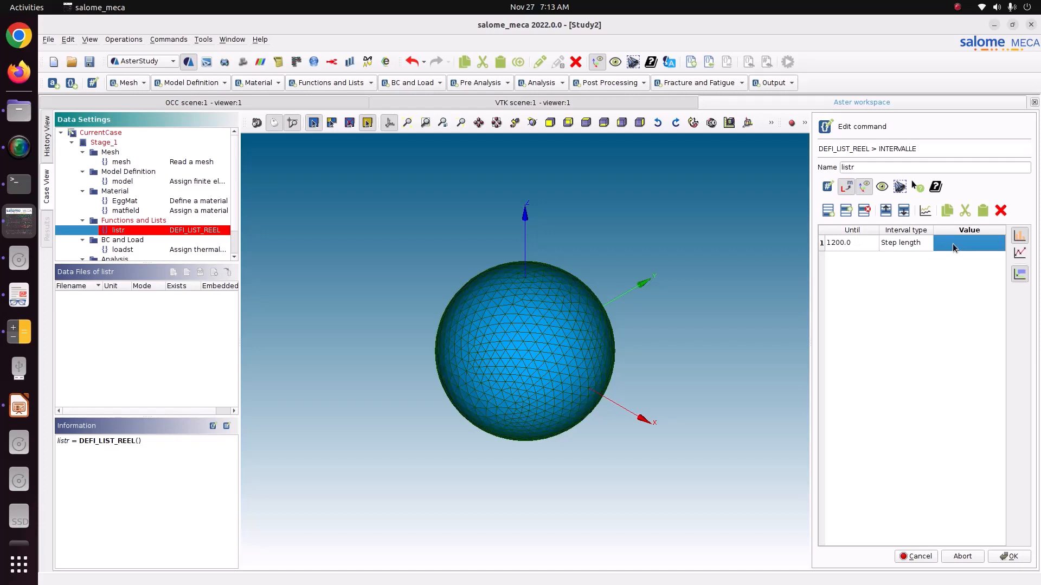
double_click(953, 245)
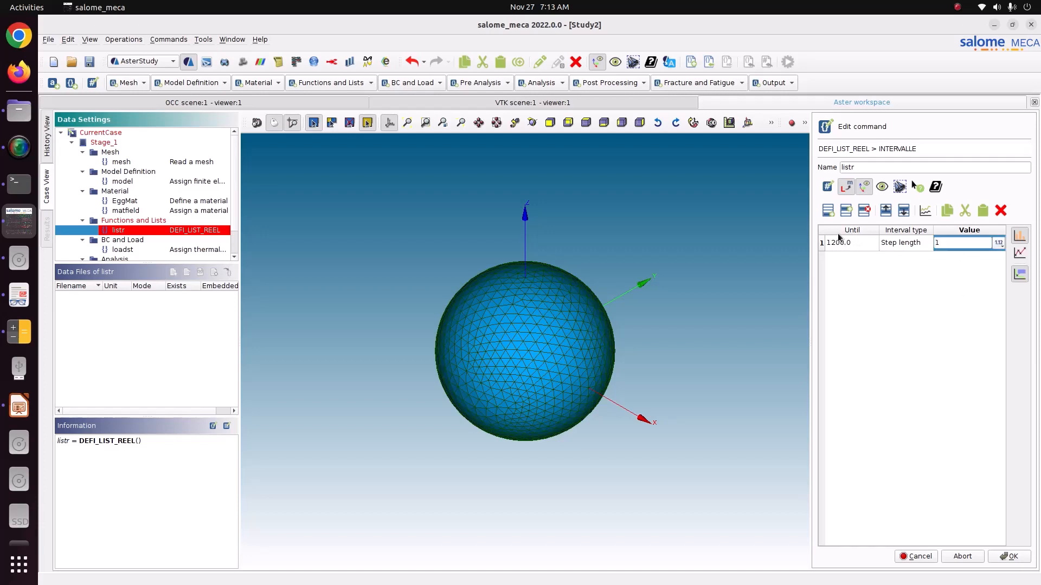
left_click(867, 244)
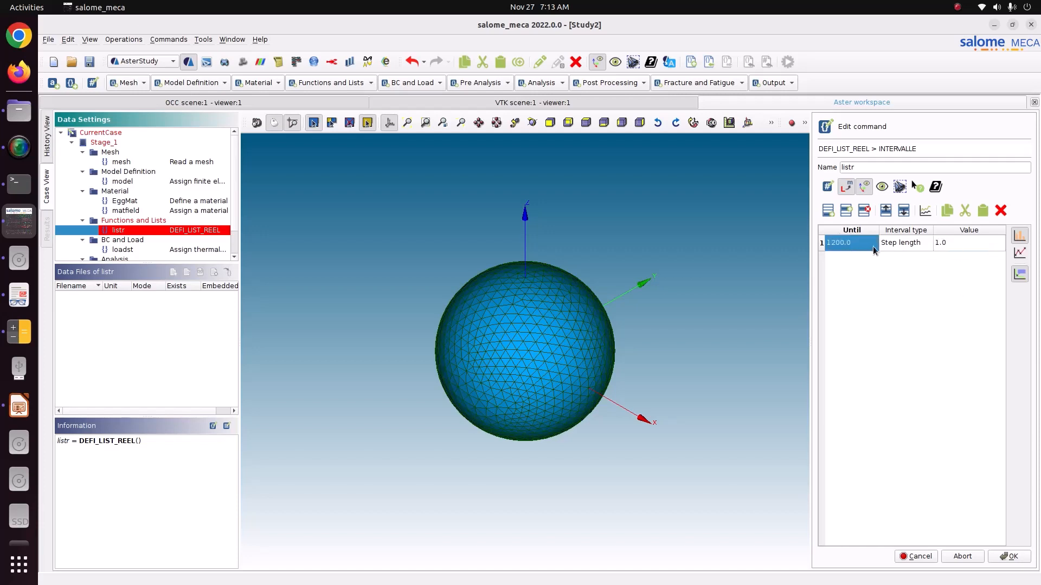
left_click(924, 211)
left_click(1012, 560)
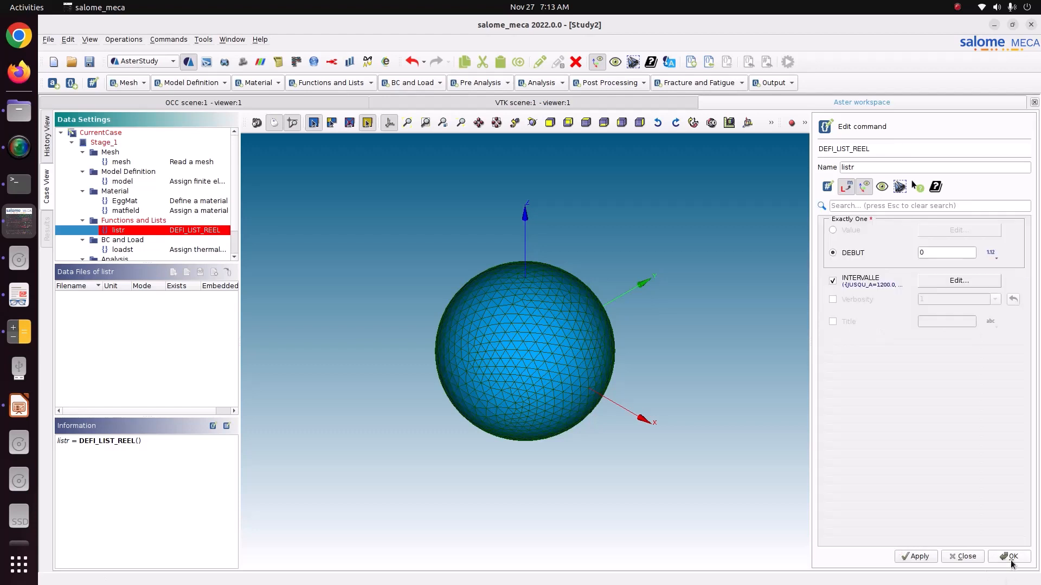
left_click(927, 557)
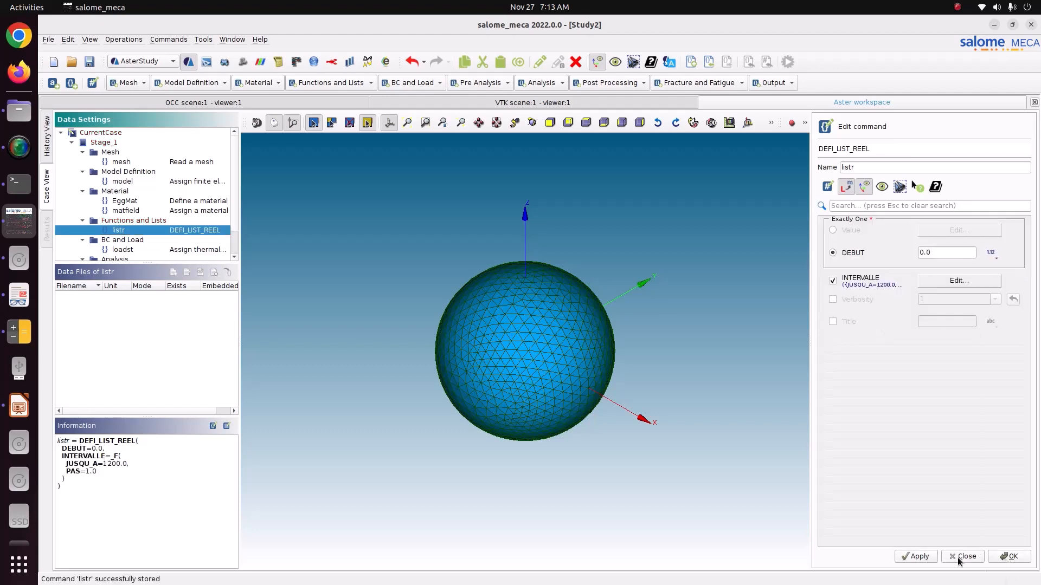
left_click(1011, 559)
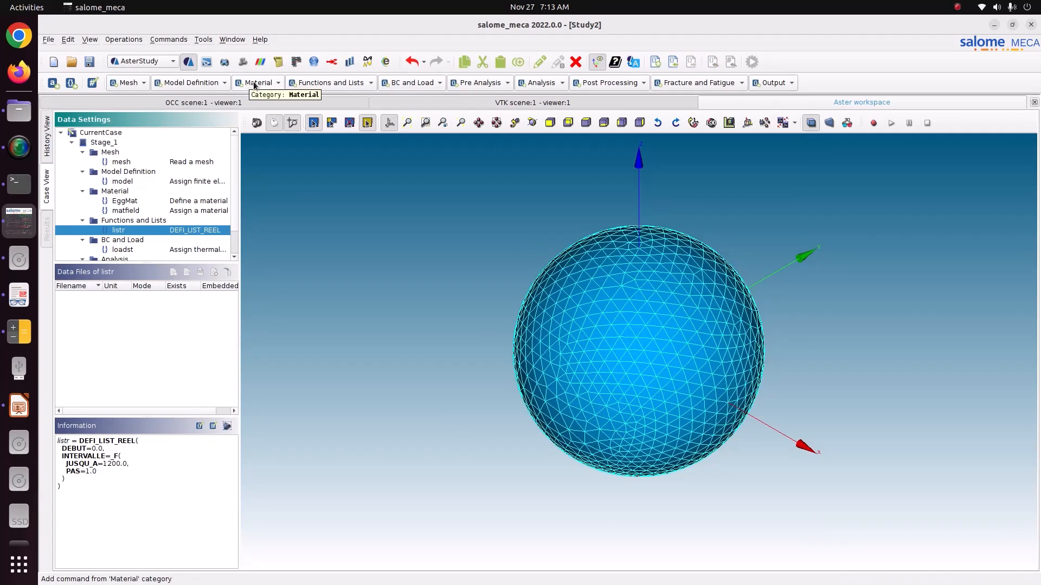
Add a DEFI_LIST_INST command to the stage and set its Method to AUTO
left_click(304, 82)
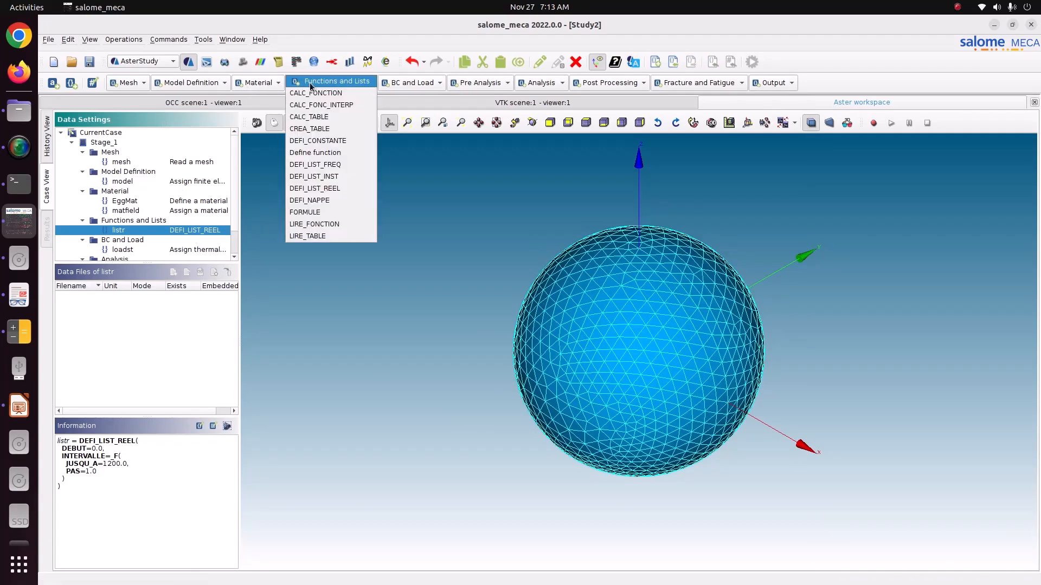
left_click(338, 177)
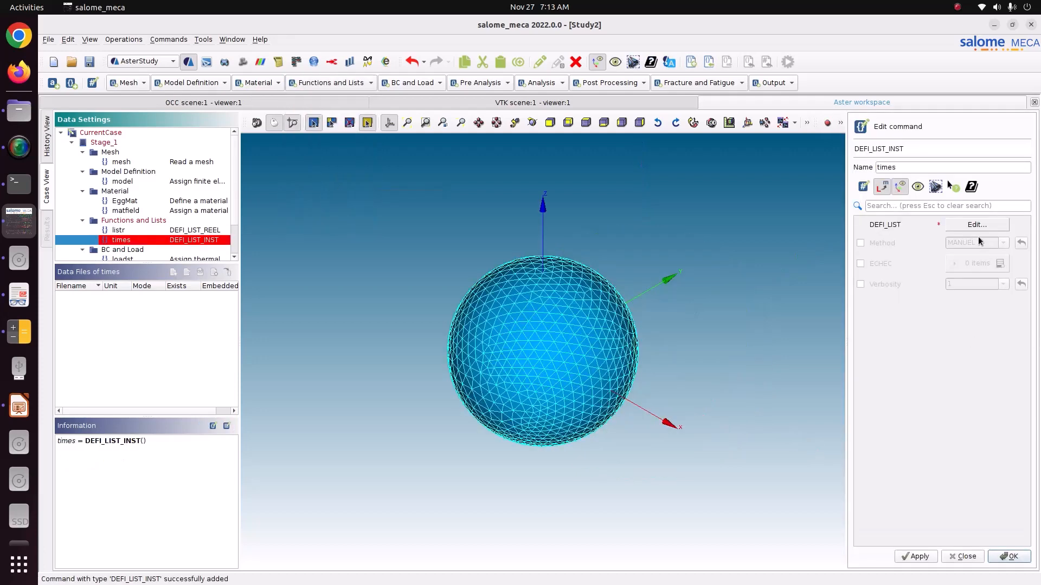
left_click(883, 244)
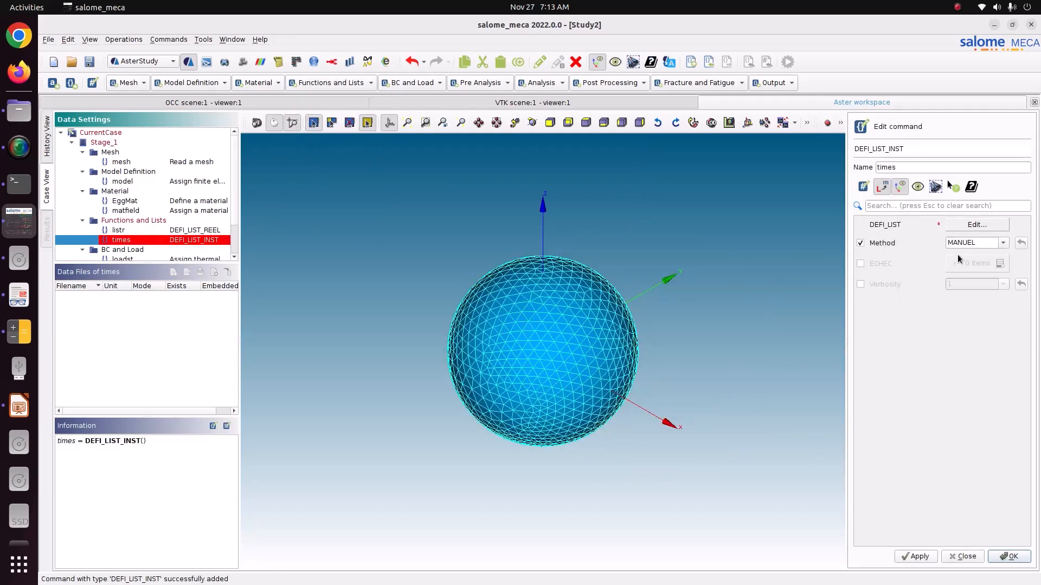
left_click(1003, 243)
left_click(987, 255)
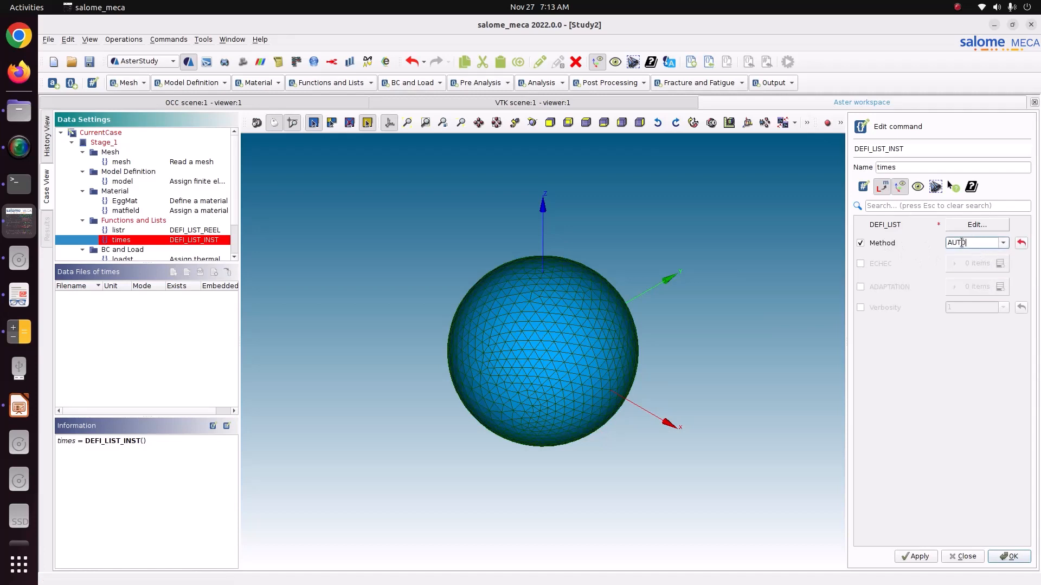
Use listr as the time step list in DEFI_LIST and store the DEFI_LIST_INST command
left_click(961, 223)
left_click(860, 247)
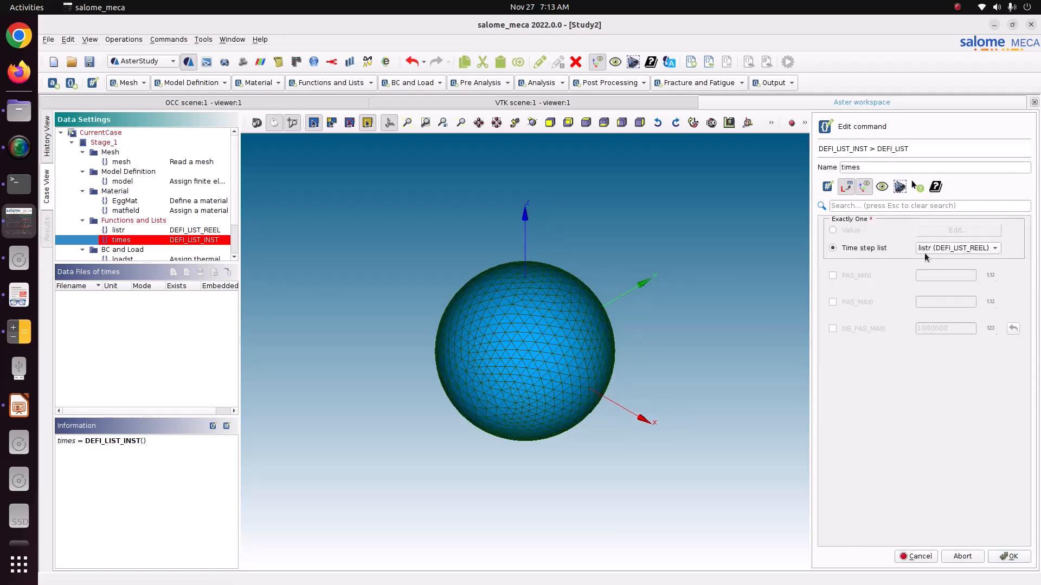
left_click(995, 554)
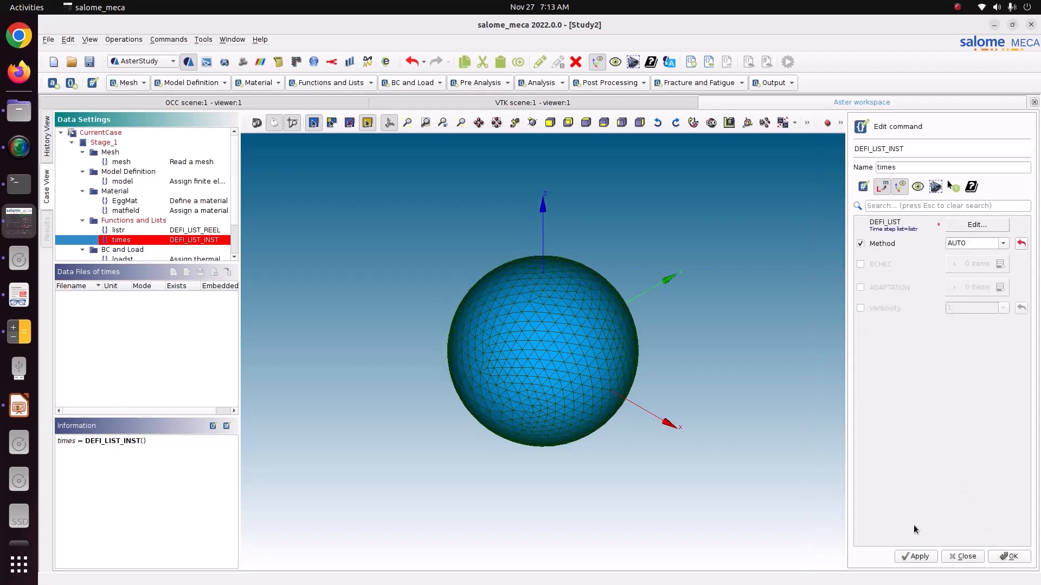
left_click(917, 557)
left_click(1012, 557)
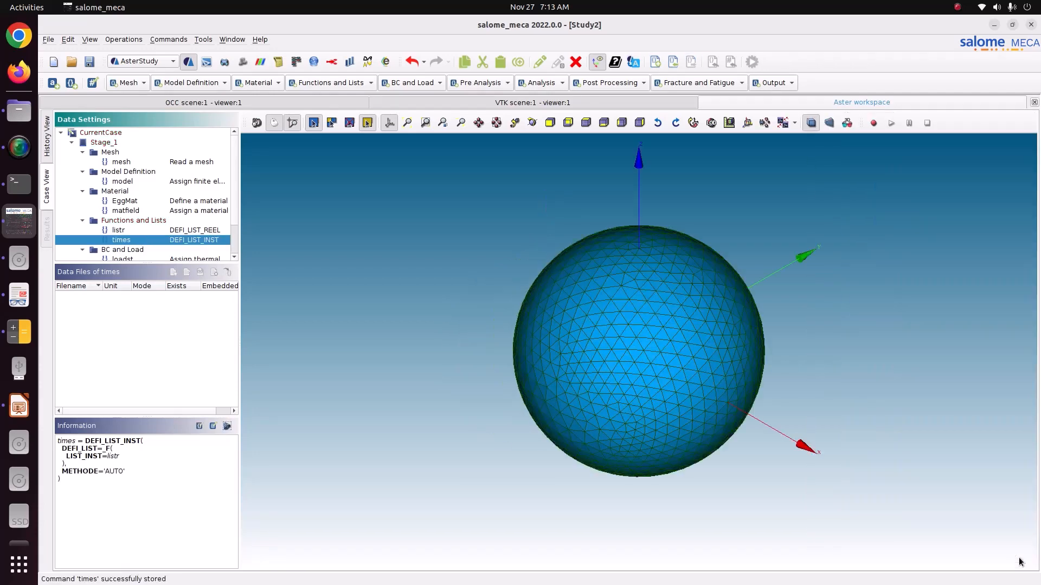
Edit the linear thermal analysis temp and enable an initial condition with Value 5, checking it against the boiling egg slide
scroll(130, 237, "down", 1)
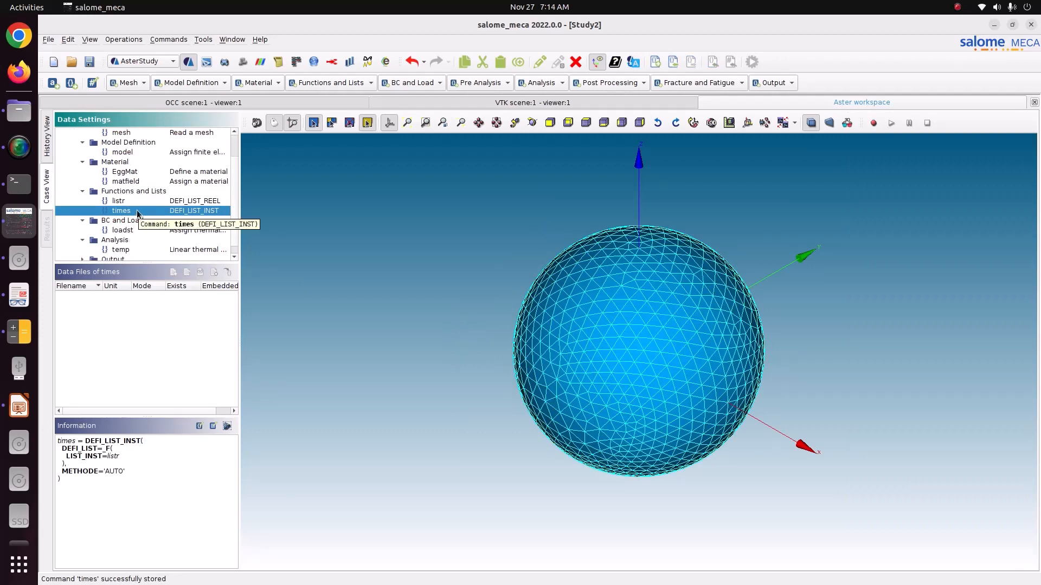
scroll(137, 210, "down", 1)
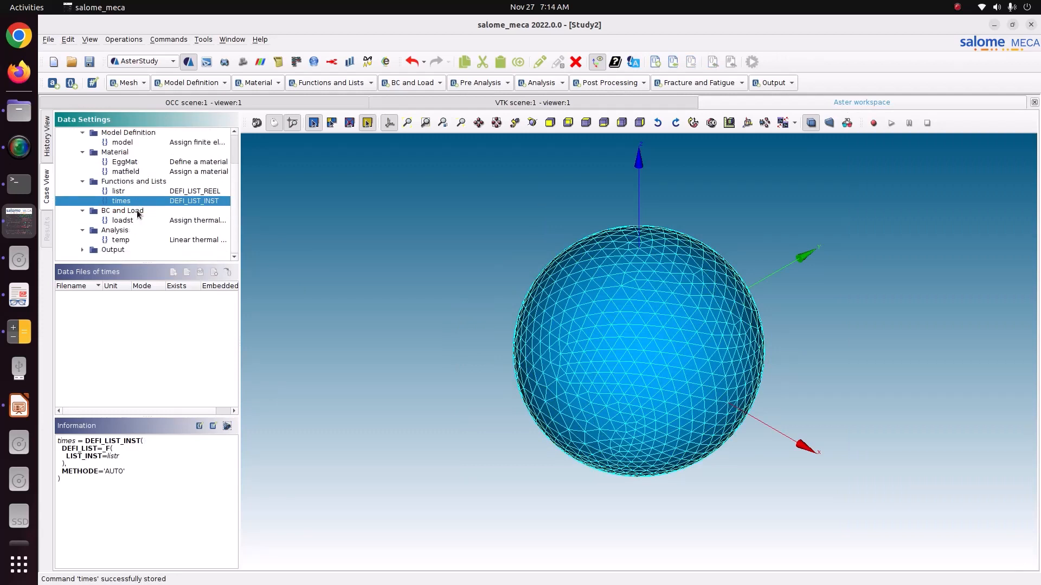
double_click(141, 241)
left_click(973, 263)
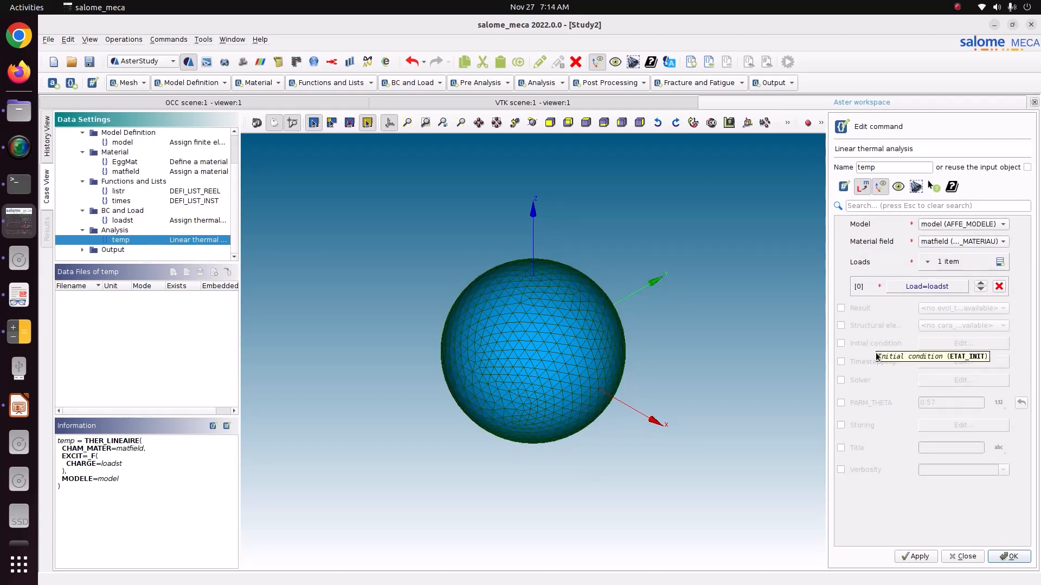
left_click(861, 345)
left_click(929, 345)
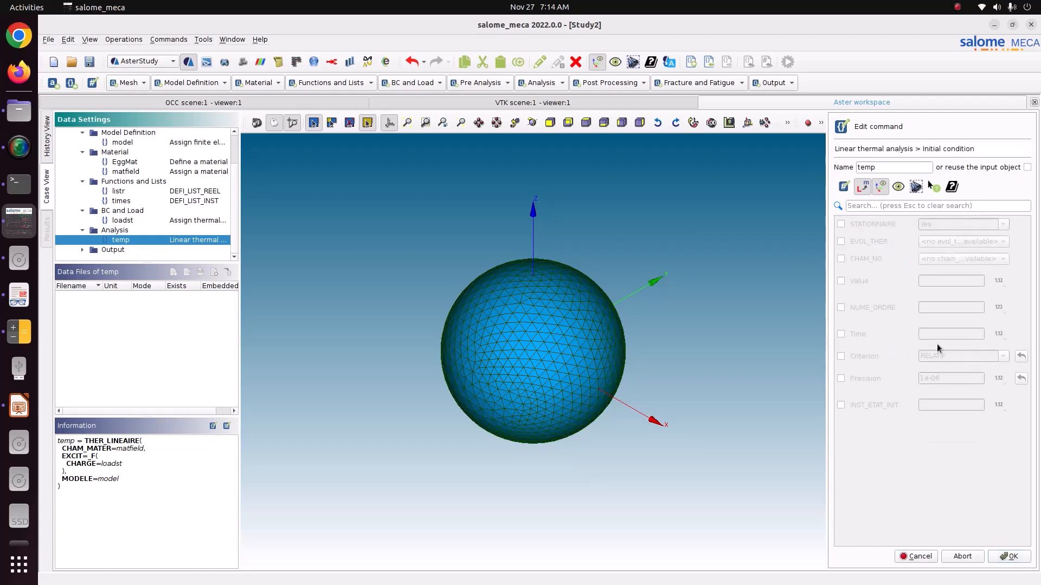
left_click(853, 281)
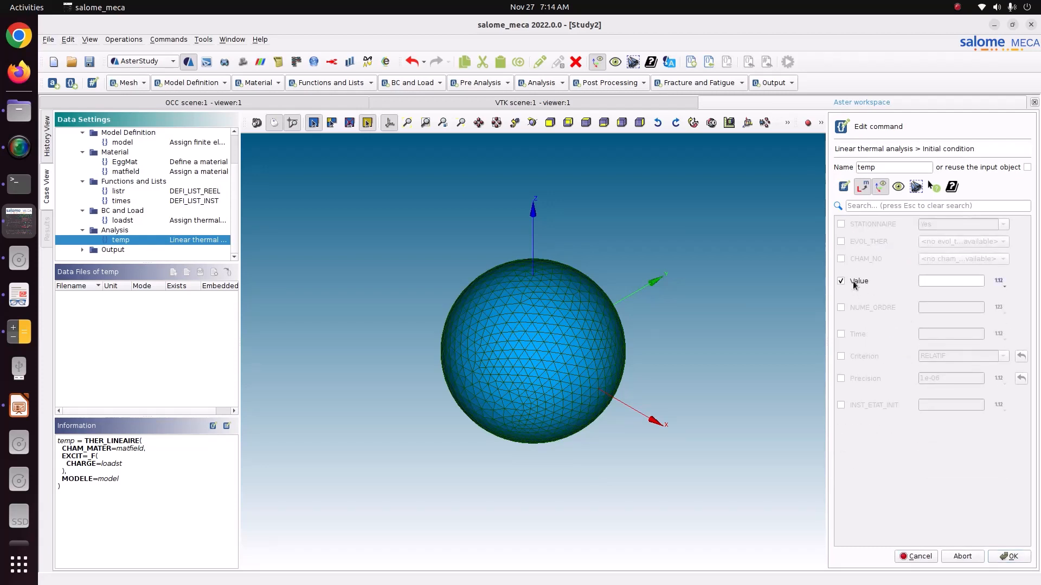
left_click(973, 280)
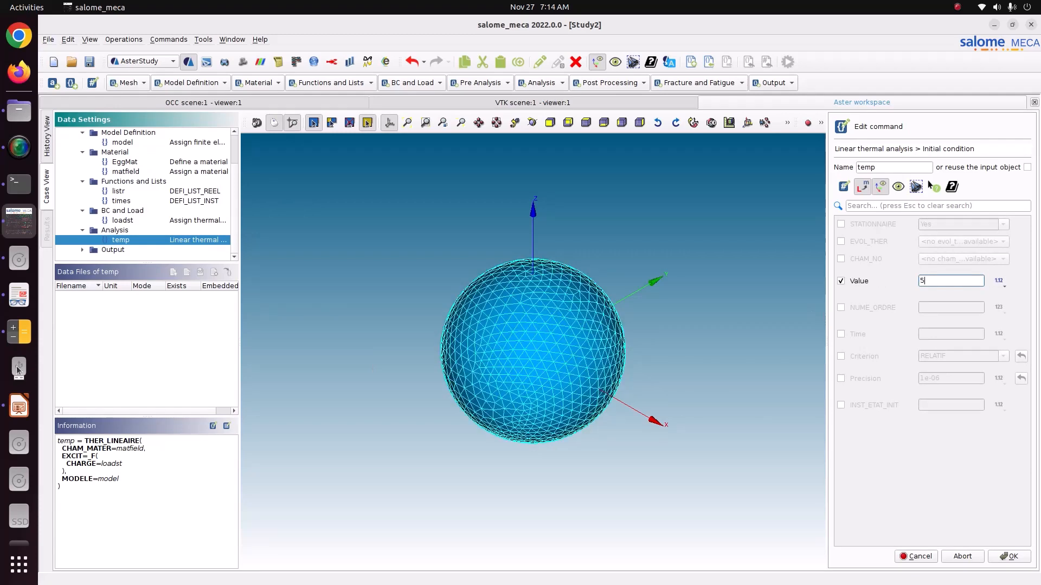
left_click(19, 406)
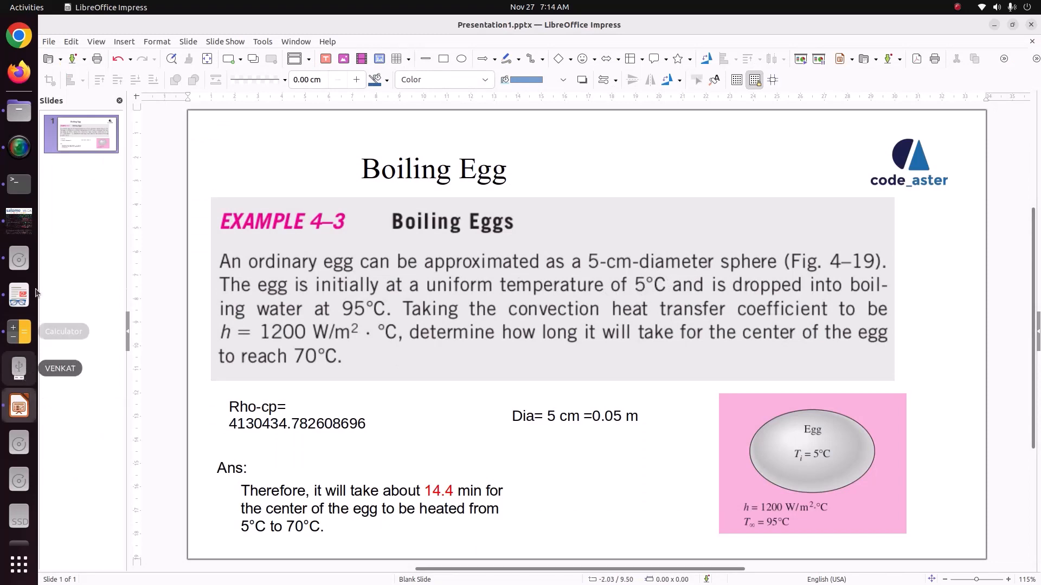
left_click(19, 220)
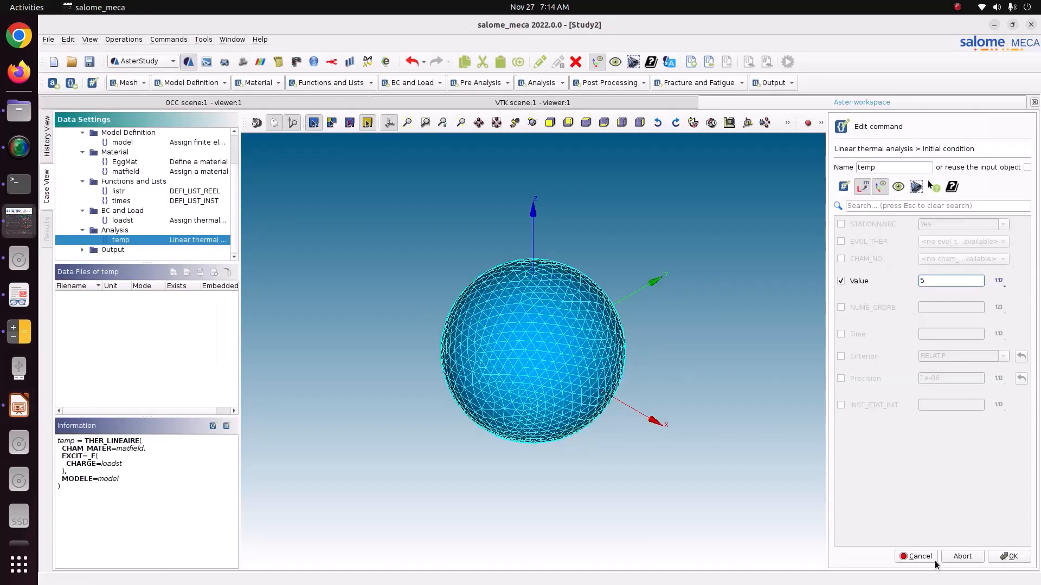
left_click(1007, 556)
Enable Timestepping in the analysis with listr as the time step list, apply the changes and review the command text
left_click(869, 363)
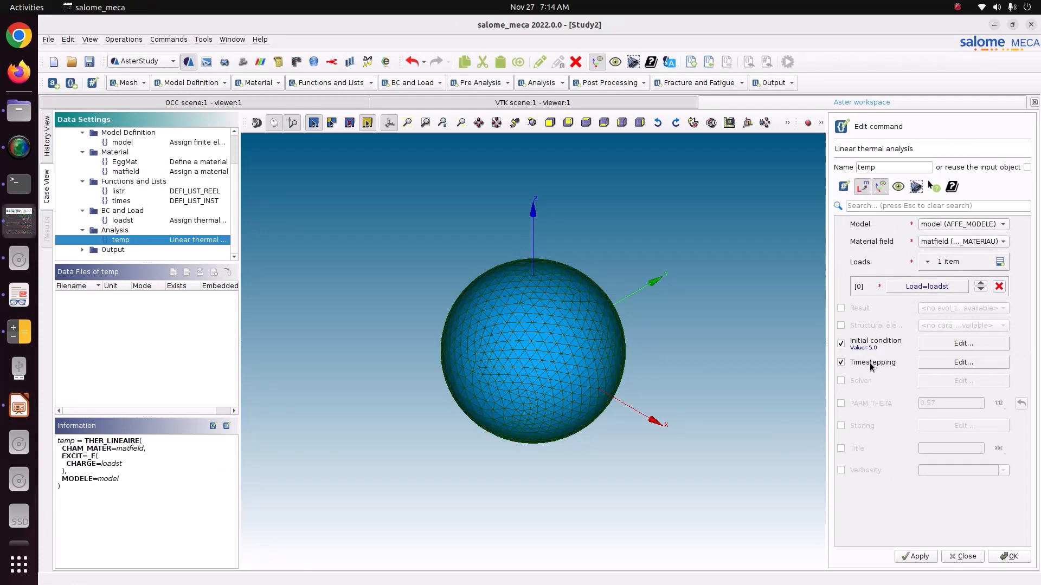
left_click(940, 365)
left_click(880, 228)
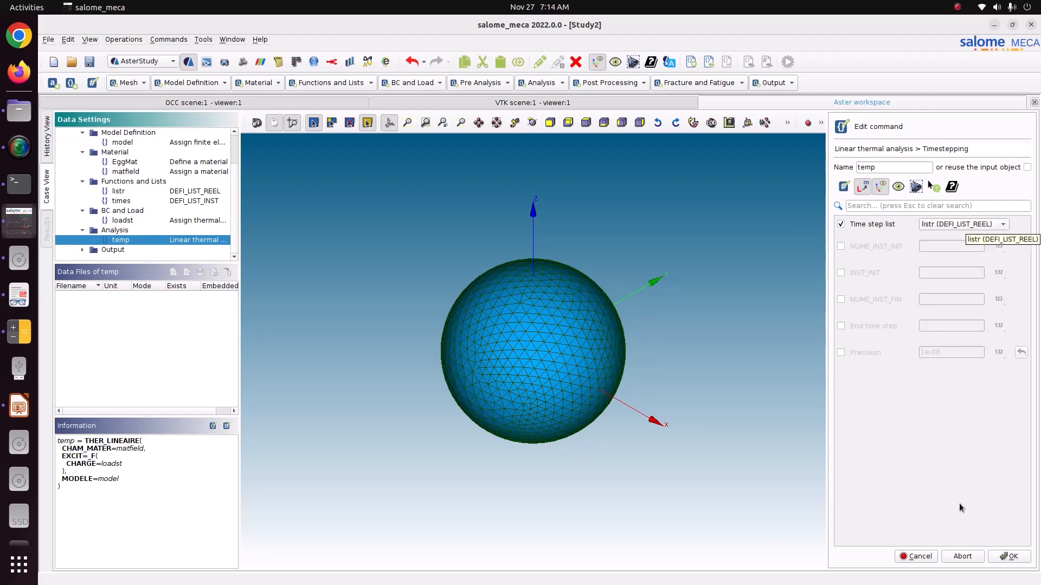
left_click(998, 556)
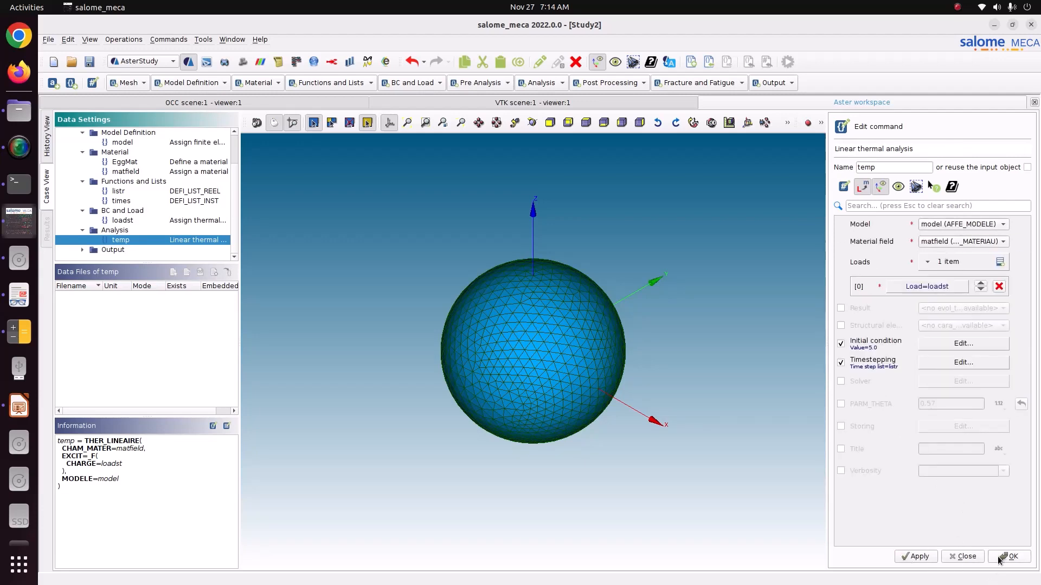
left_click(916, 556)
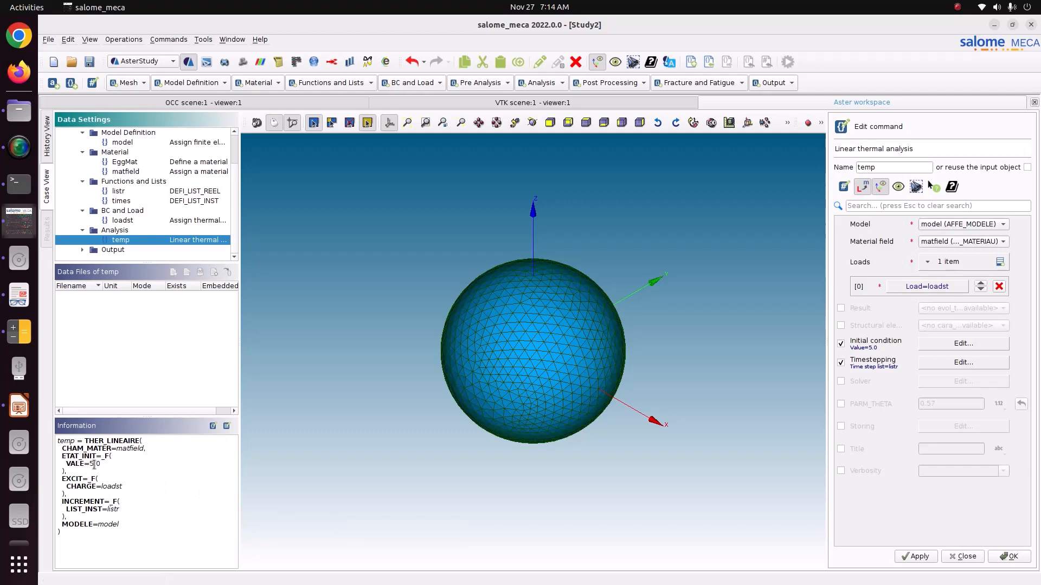
left_click_drag(105, 465, 65, 465)
left_click_drag(64, 510, 120, 510)
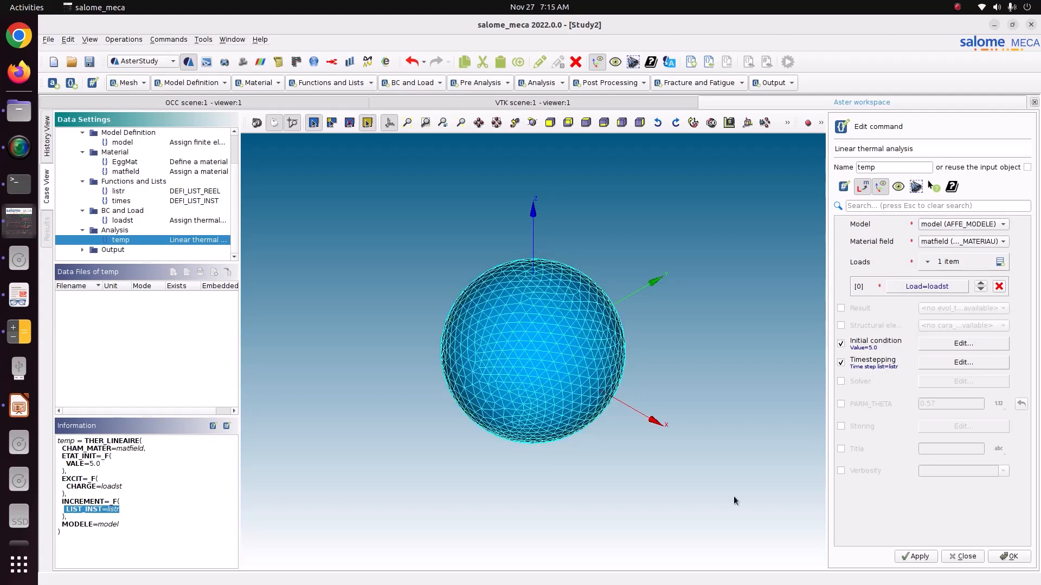
left_click(860, 384)
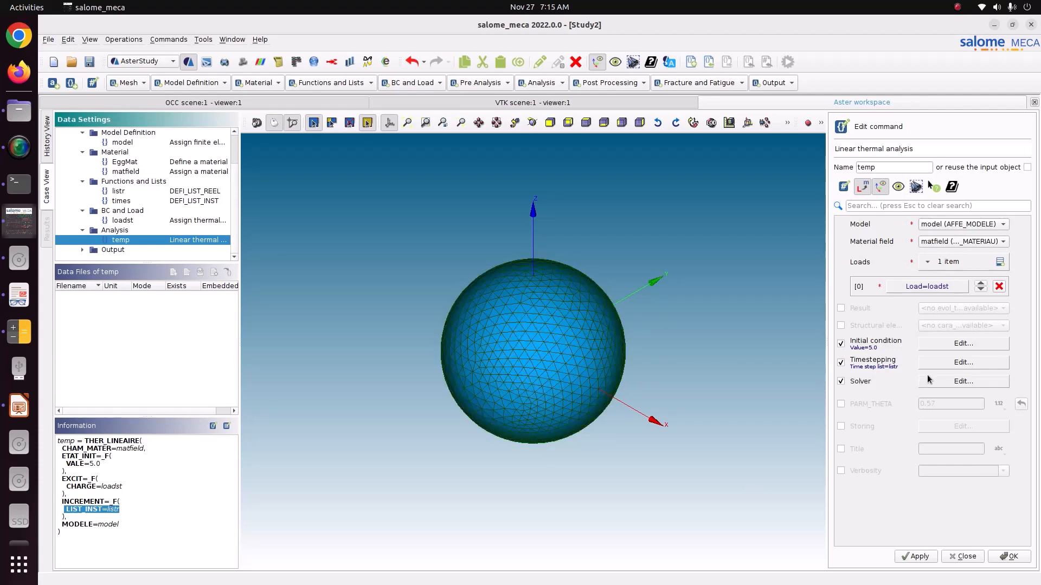
left_click(945, 379)
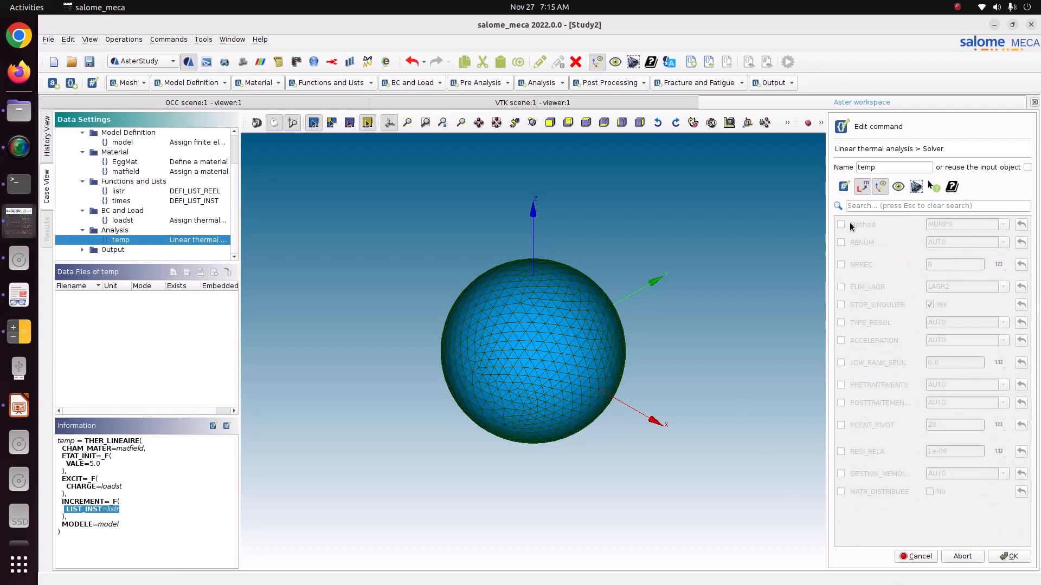
left_click(865, 226)
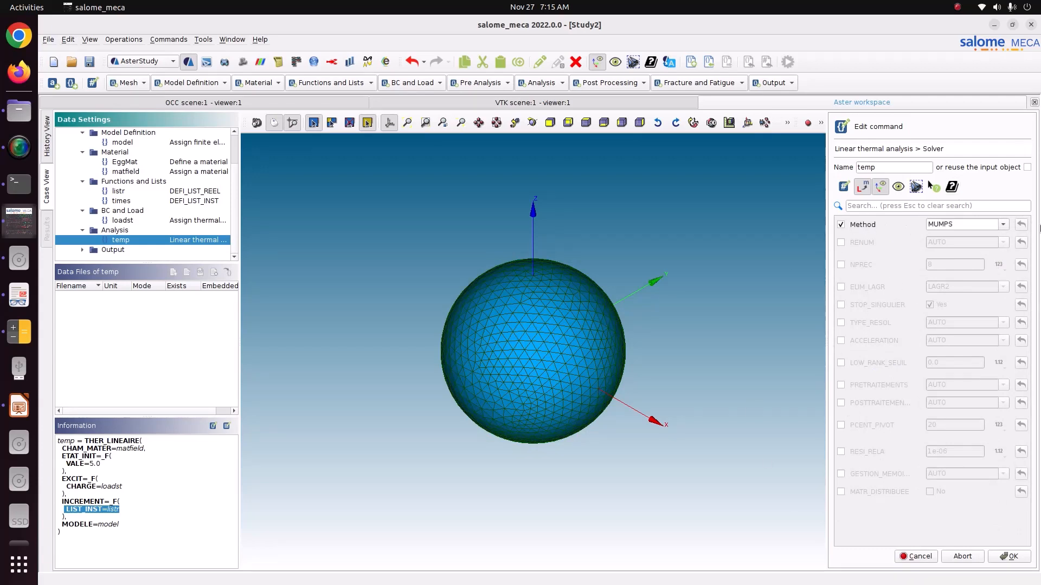
left_click(1004, 224)
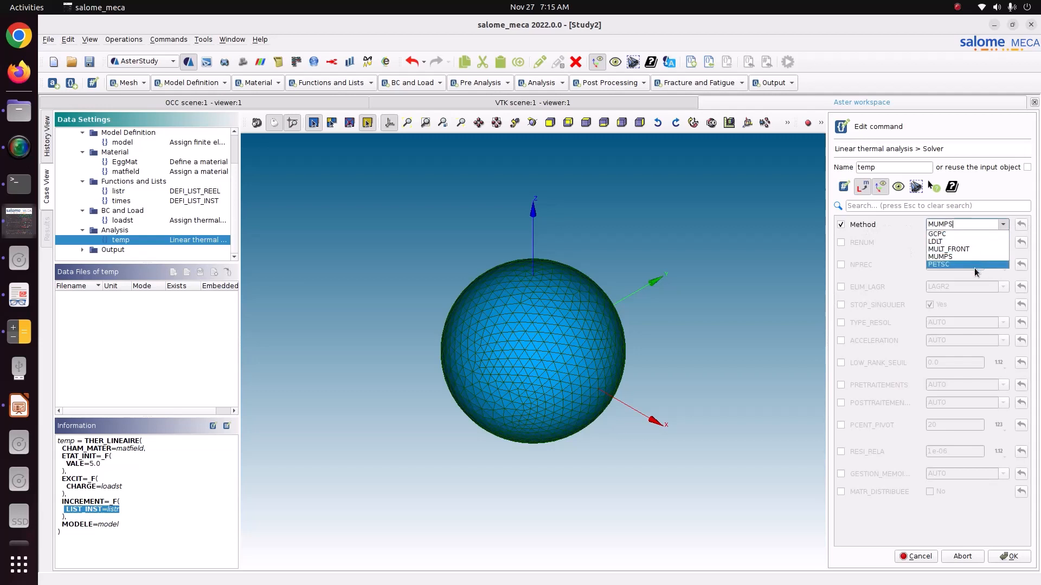
left_click(945, 257)
left_click(857, 226)
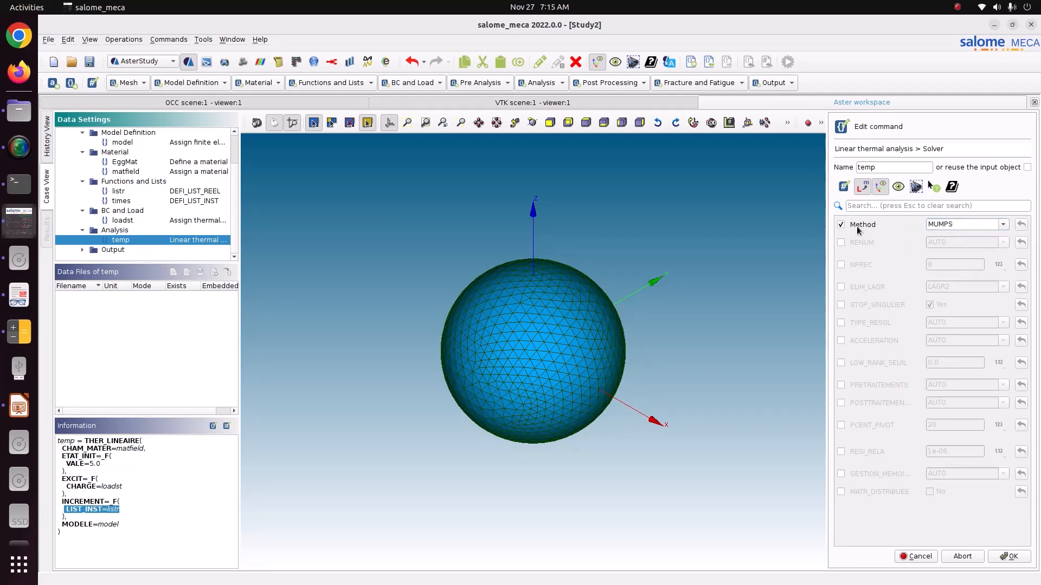
left_click(1002, 558)
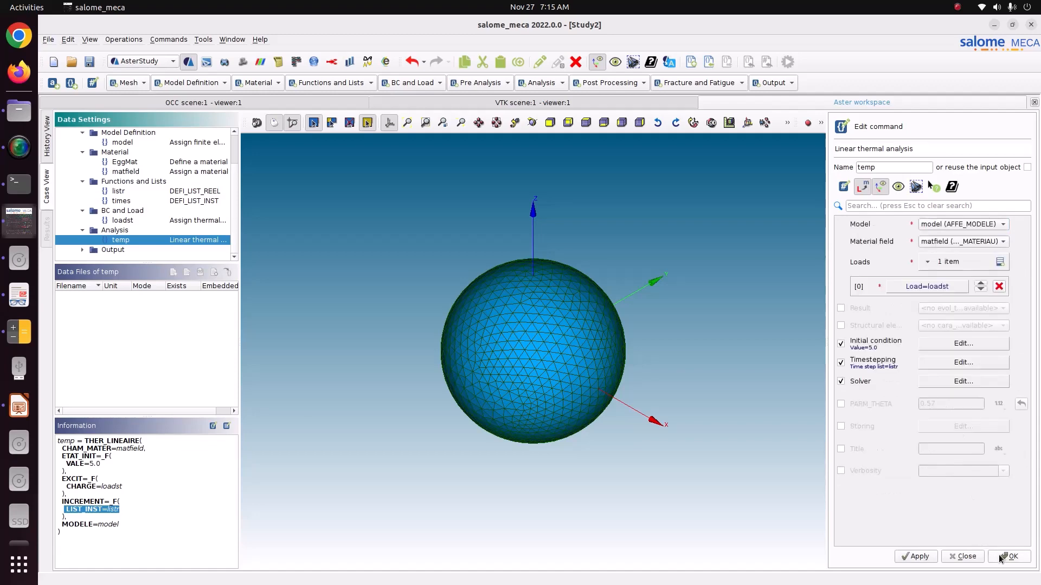
left_click(868, 383)
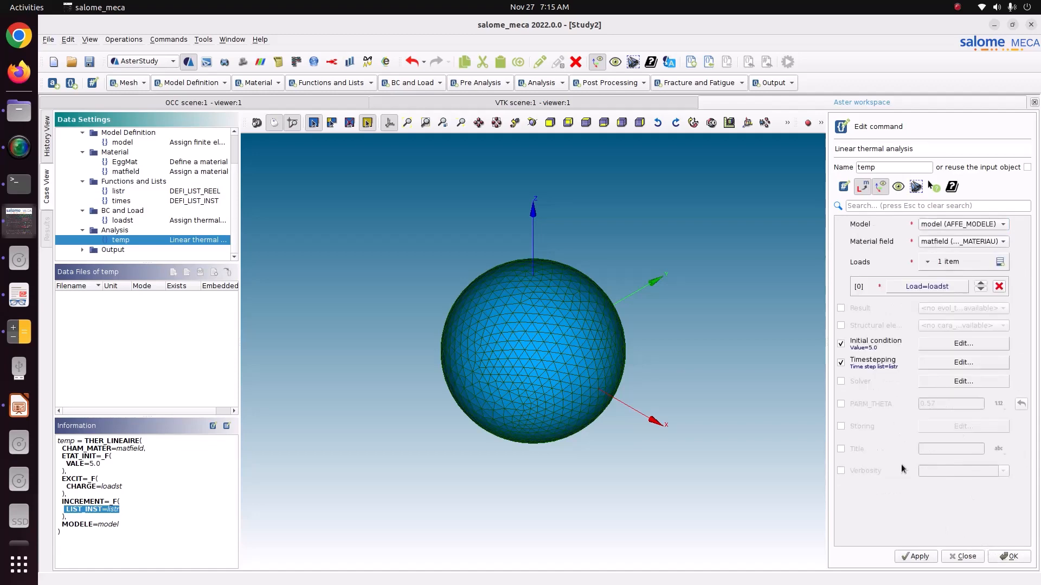
Apply and store the linear thermal analysis command temp
left_click(919, 558)
left_click(1010, 556)
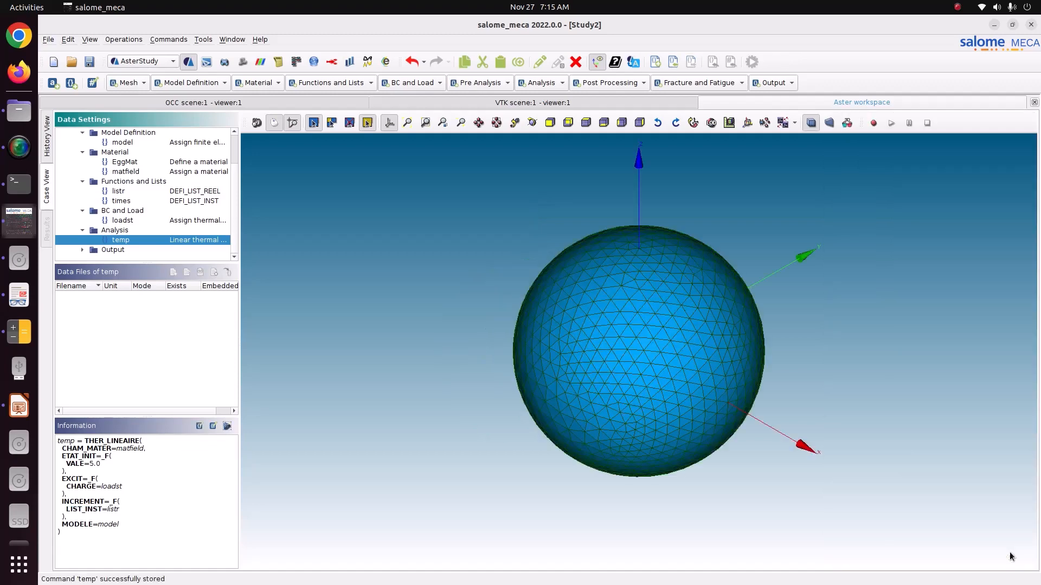
Inspect the Results entry of the output results command and save the study
left_click(83, 249)
left_click(135, 255)
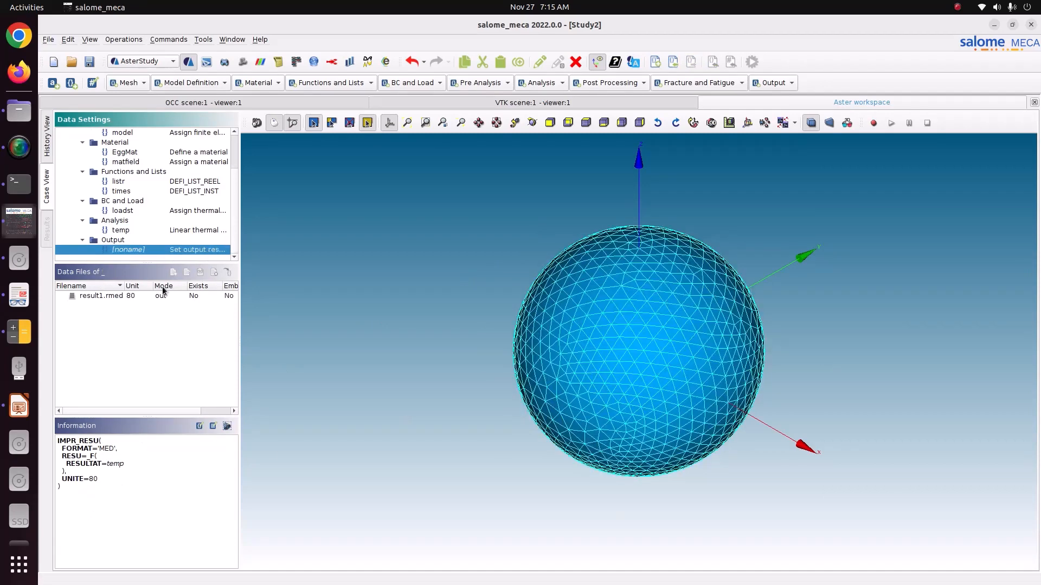
double_click(220, 250)
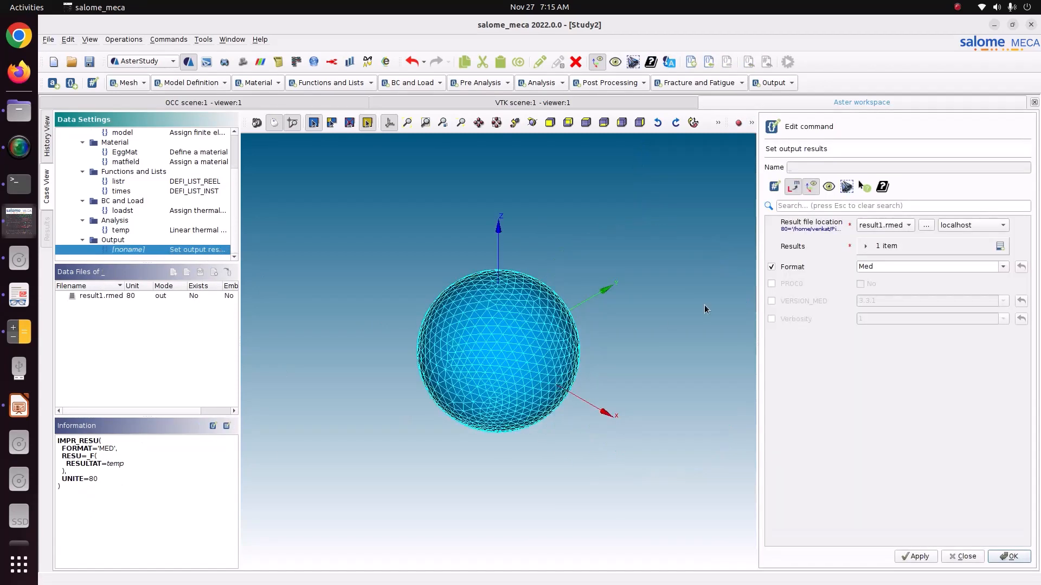
left_click(908, 246)
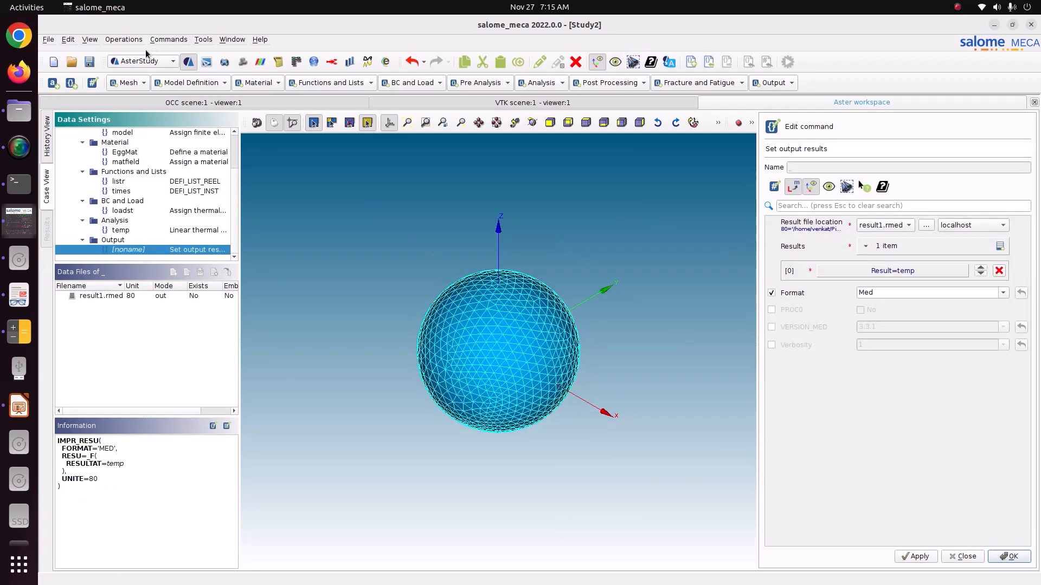
left_click(90, 61)
Add a CALC_CHAMP post-processing command for the analysis with the Thermic fields FLUX_ELNO and FLUX_NOEU
left_click(158, 231)
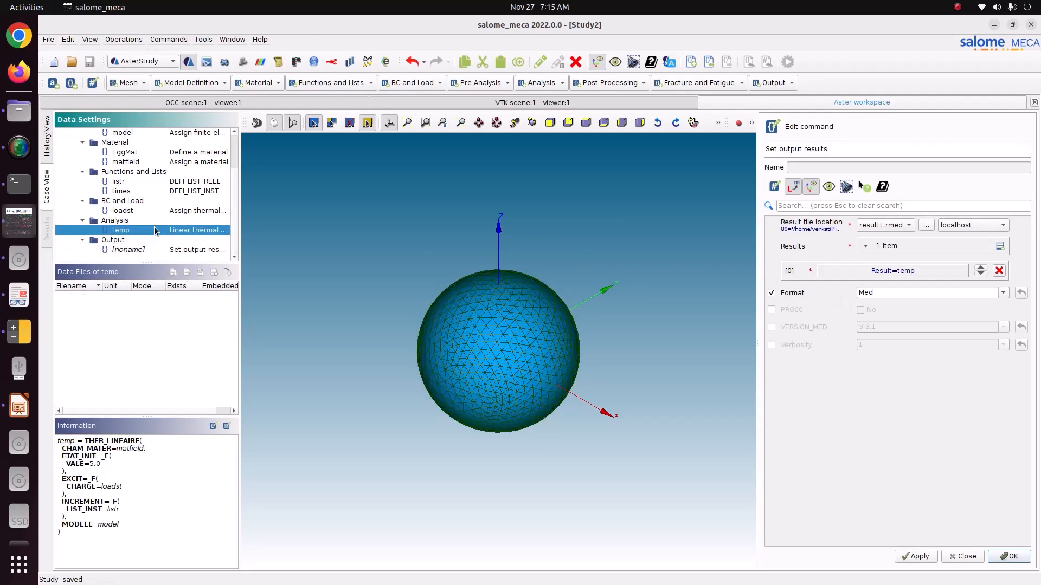
left_click(606, 83)
left_click(613, 93)
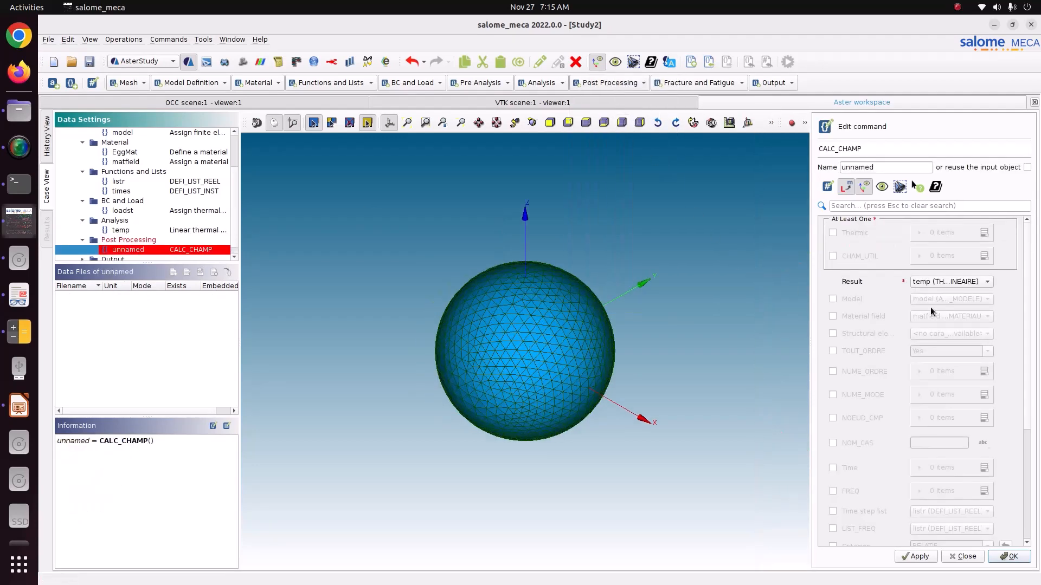
left_click(867, 237)
left_click(984, 233)
left_click(946, 258)
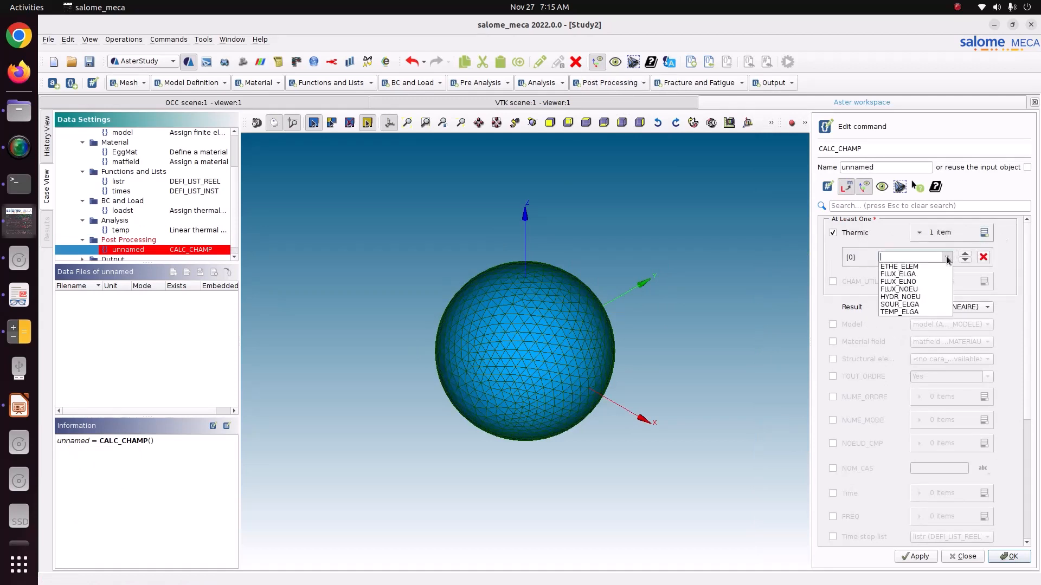
left_click(925, 282)
left_click(984, 232)
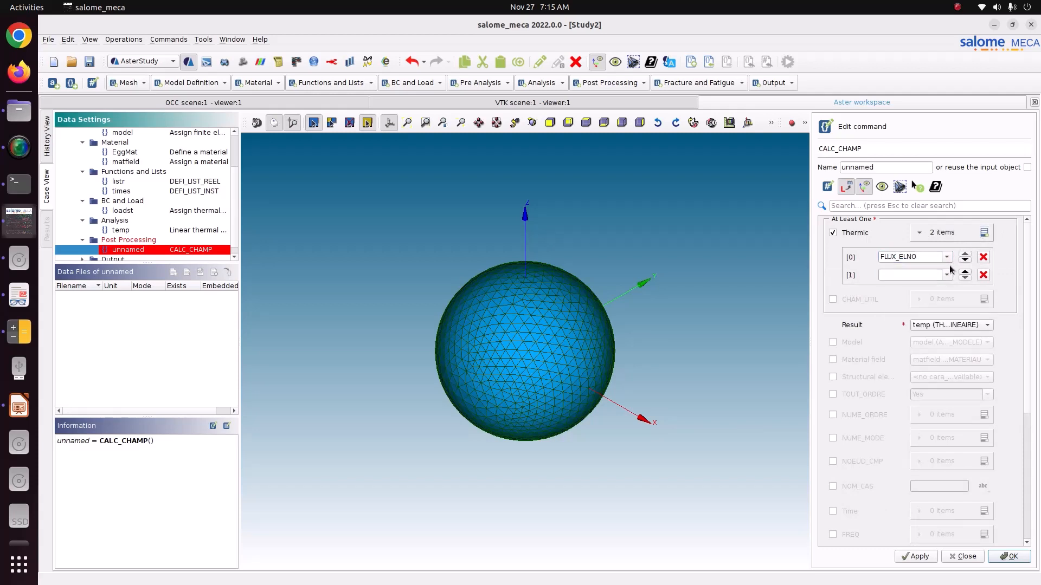
left_click(946, 274)
left_click(922, 312)
Enable Model with model and Material field with matfield in CALC_CHAMP and store the command
left_click(848, 342)
left_click(857, 360)
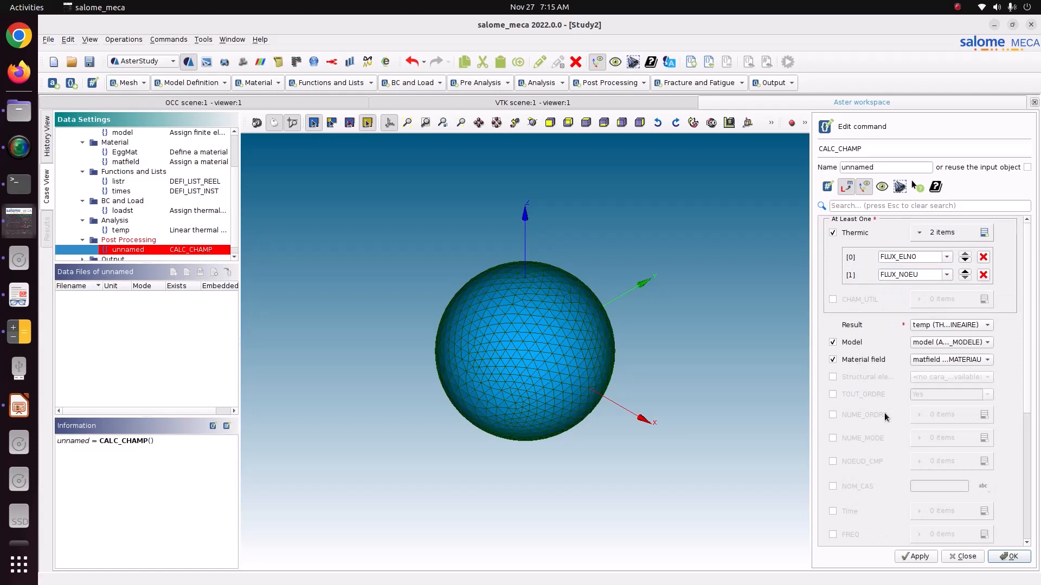
left_click(921, 558)
left_click(1007, 556)
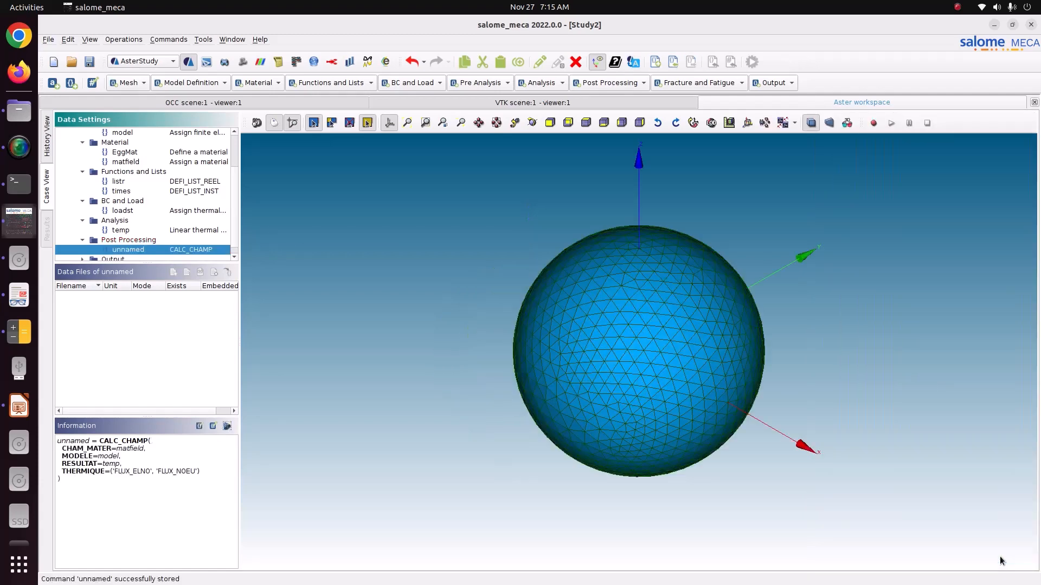
Rename the CALC_CHAMP command to temp and store it
scroll(141, 248, "down", 1)
double_click(141, 240)
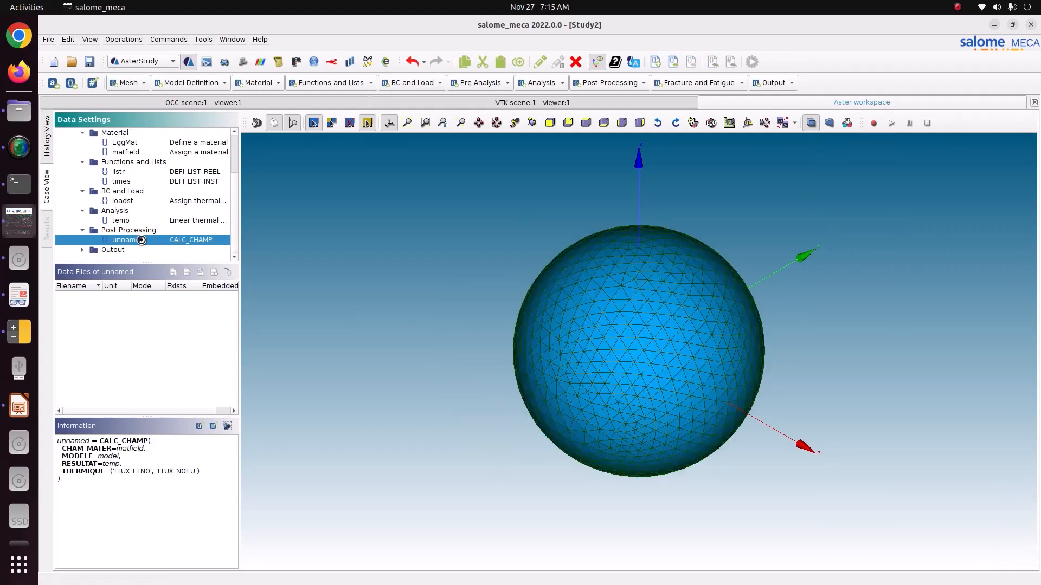
double_click(862, 167)
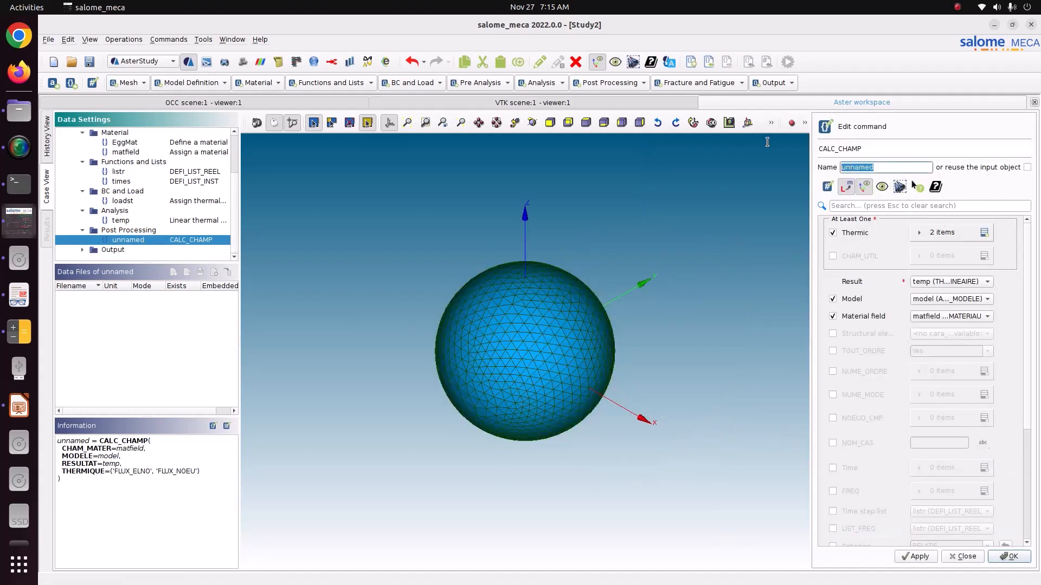
type("temp")
left_click(915, 556)
left_click(1010, 557)
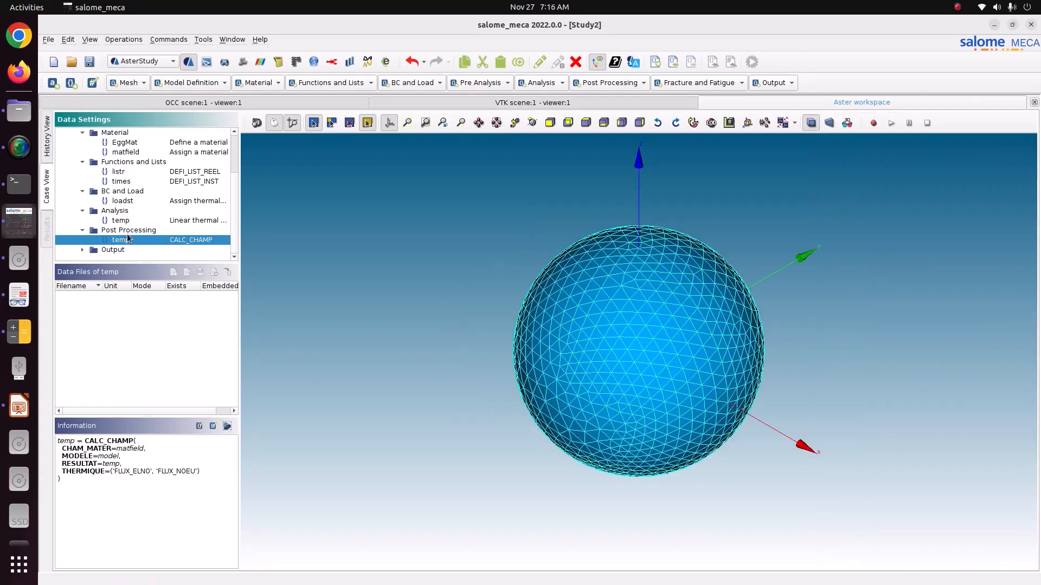
Edit the output results command and choose temp as the Result of its entry
double_click(94, 249)
double_click(141, 249)
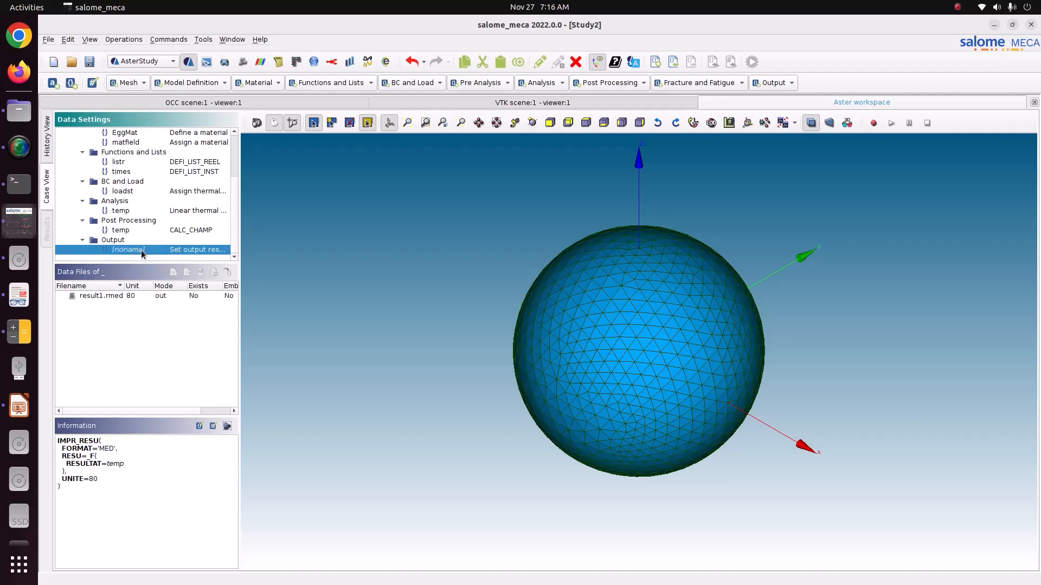
left_click(889, 247)
left_click(898, 268)
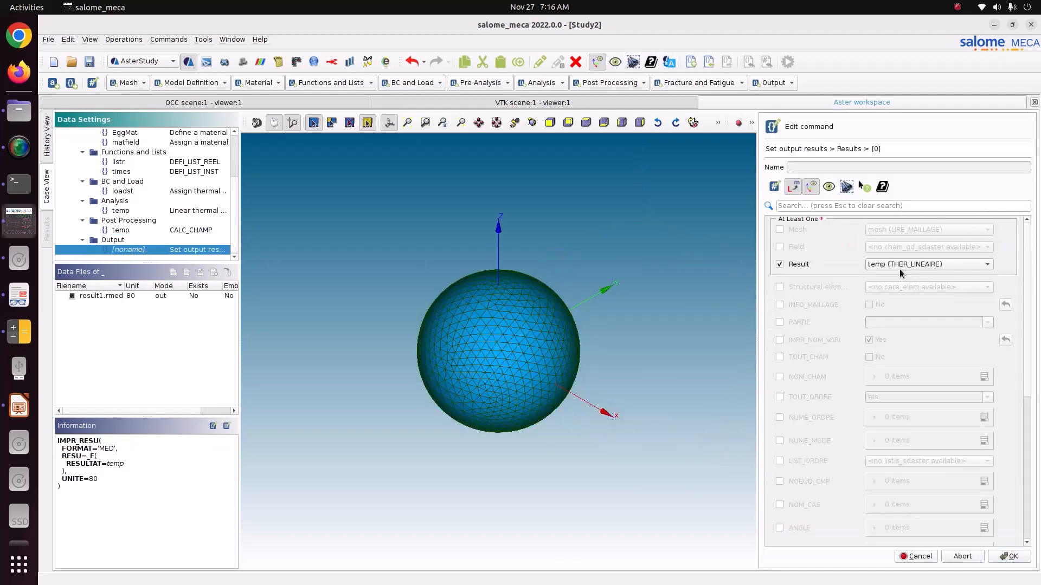
left_click(908, 265)
left_click(907, 279)
Set TOUT_CHAM to Yes for the output results entry, store the command and save the study
left_click(814, 357)
left_click(866, 358)
left_click(994, 557)
left_click(928, 557)
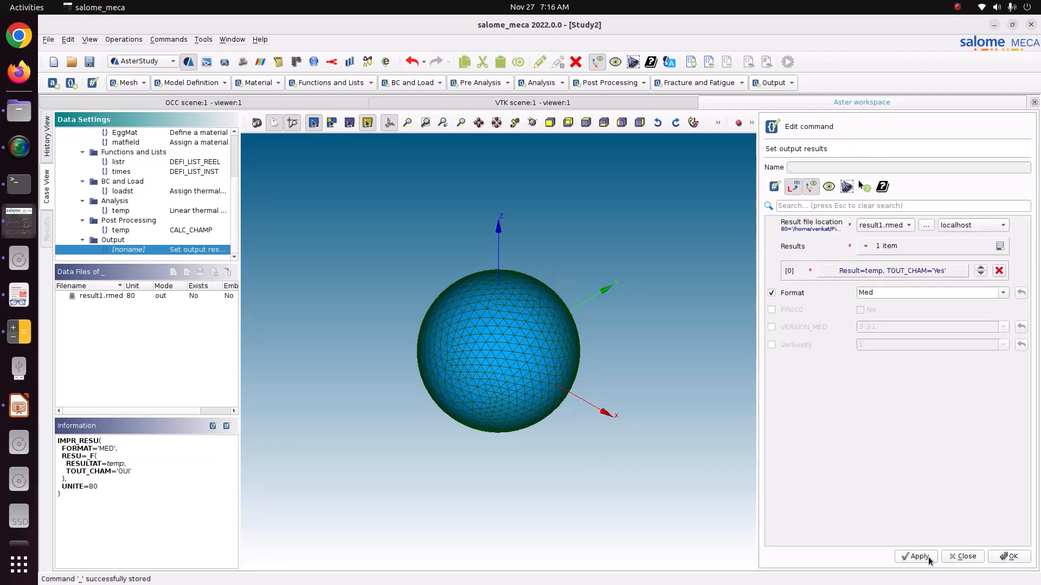
left_click(995, 558)
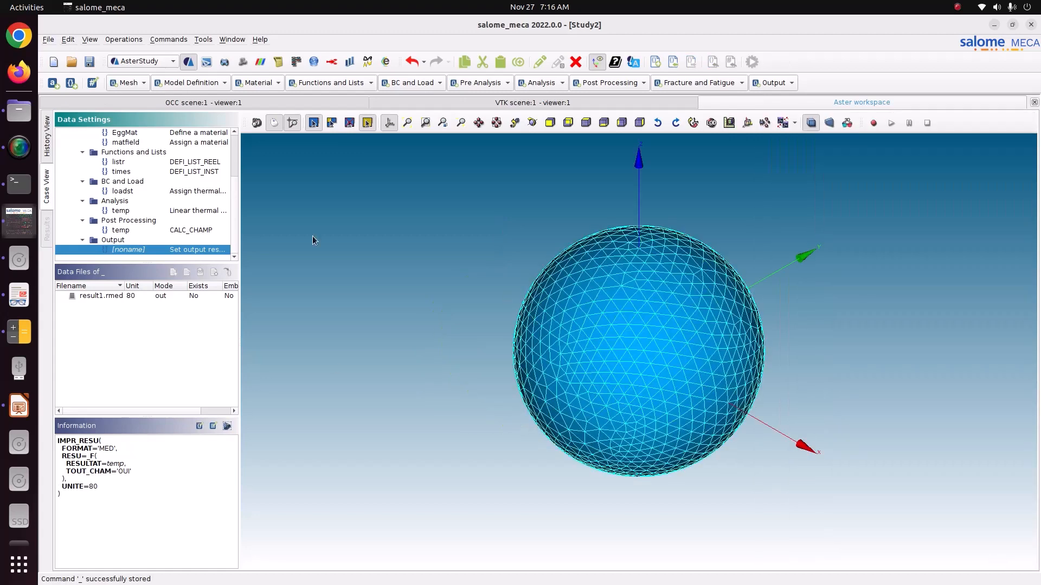
left_click(89, 62)
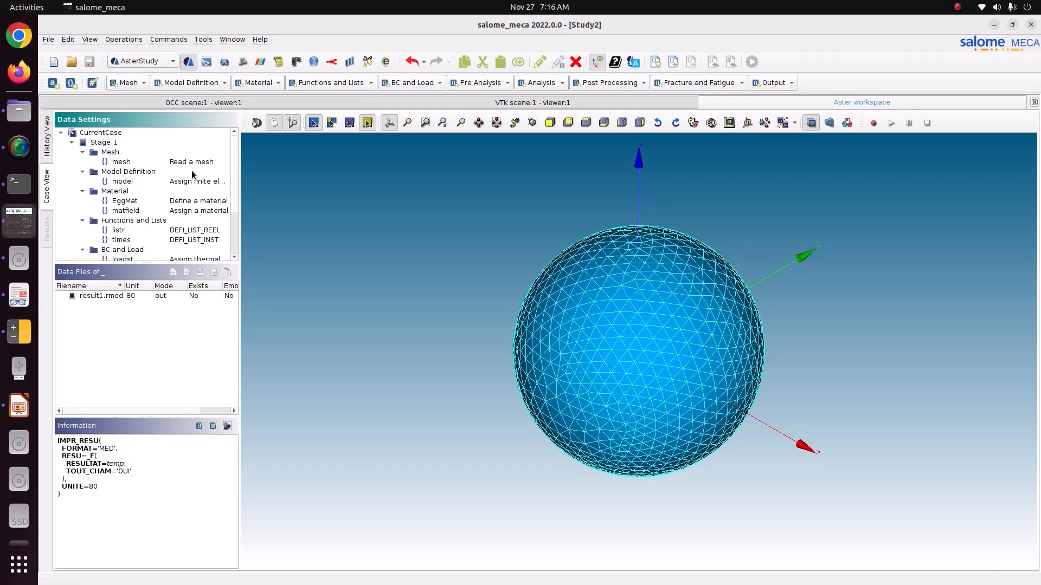
Review the command text of the stage from mesh, model and materials through time lists, load and analysis to post-processing and output
left_click(128, 163)
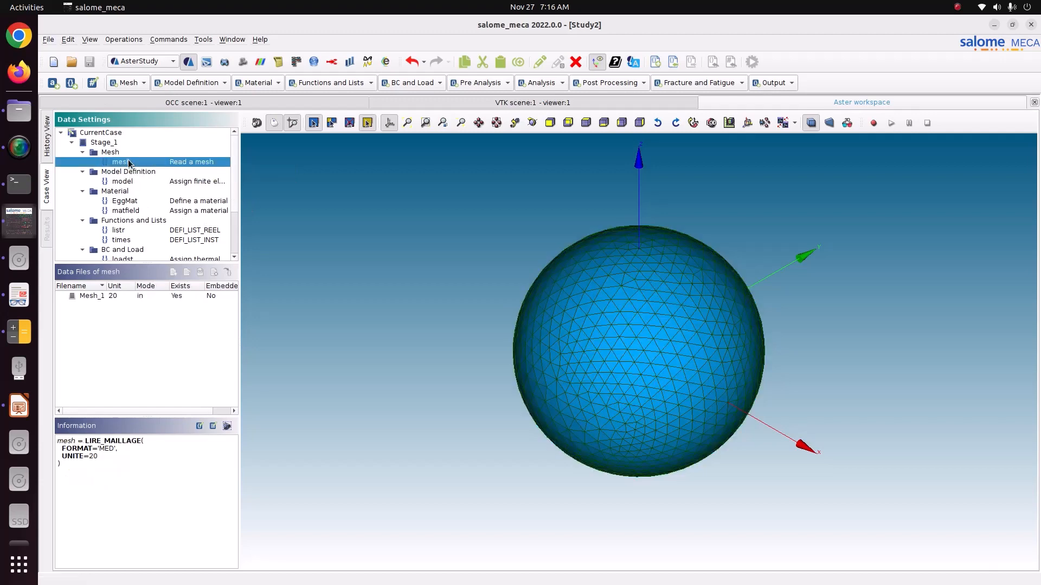
left_click(142, 183)
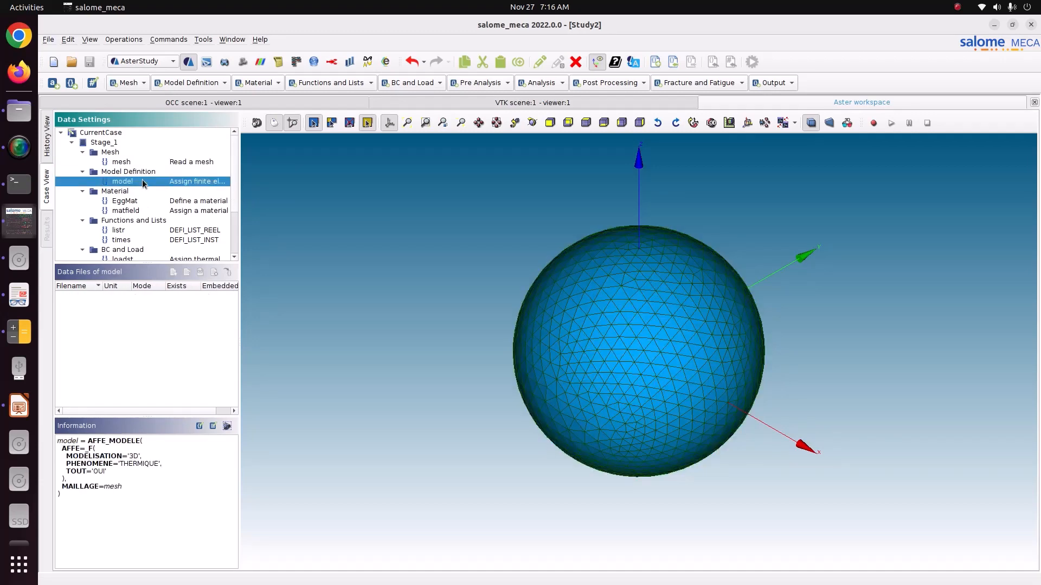
left_click(151, 201)
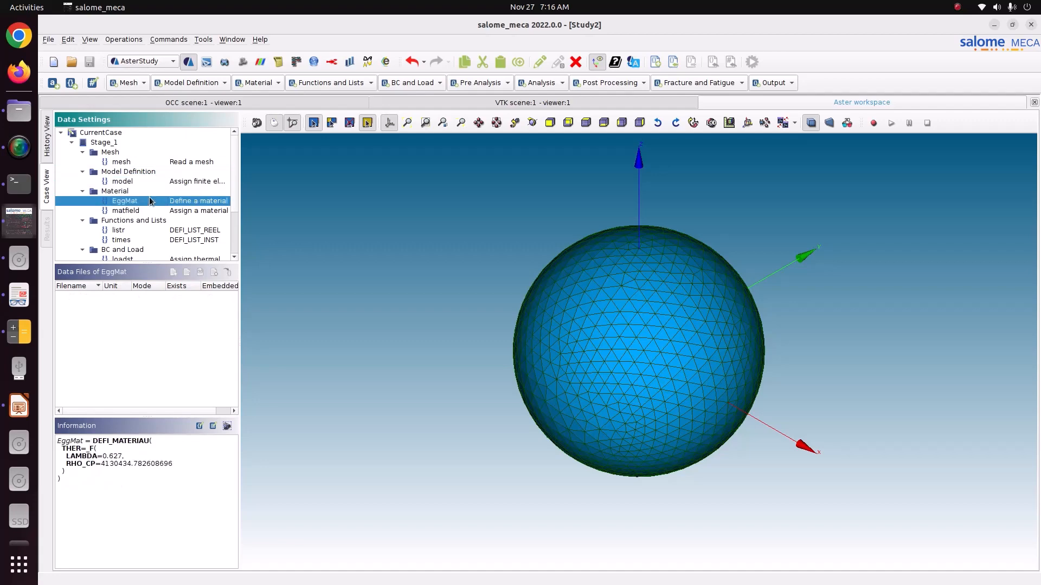
left_click(153, 210)
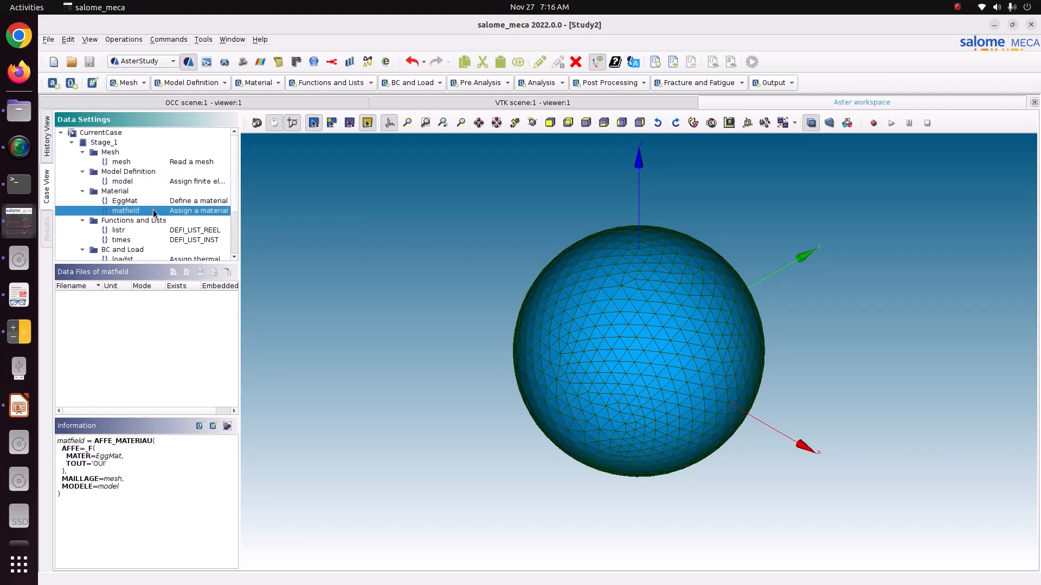
scroll(106, 245, "down", 1)
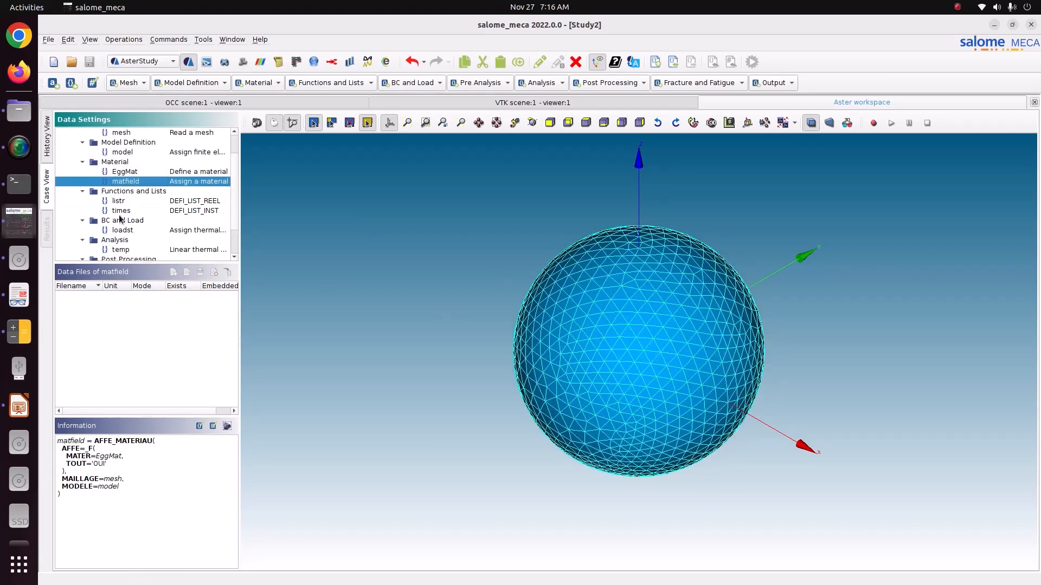
left_click(128, 201)
left_click(129, 210)
left_click(127, 203)
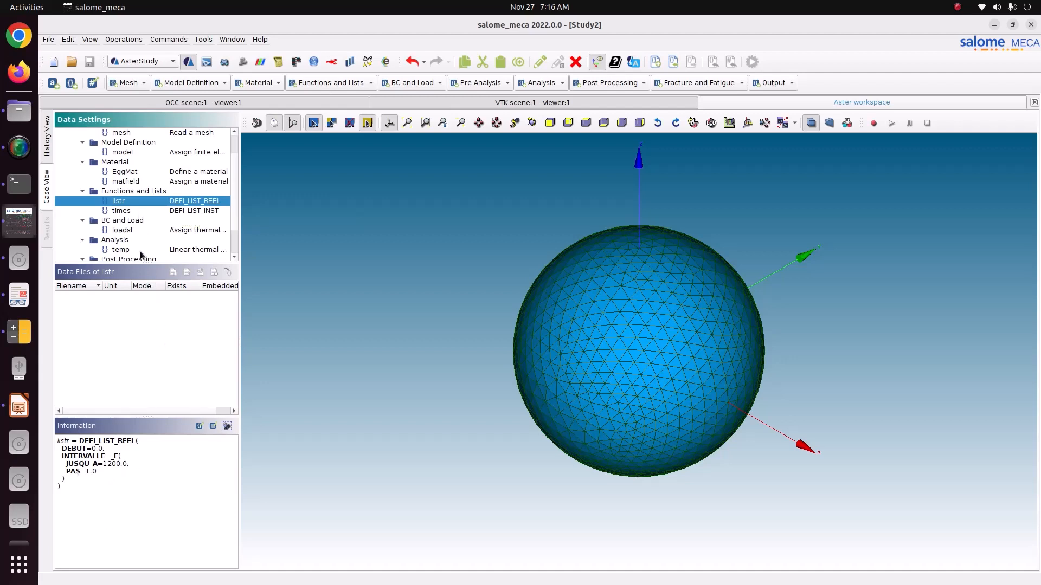
left_click(134, 231)
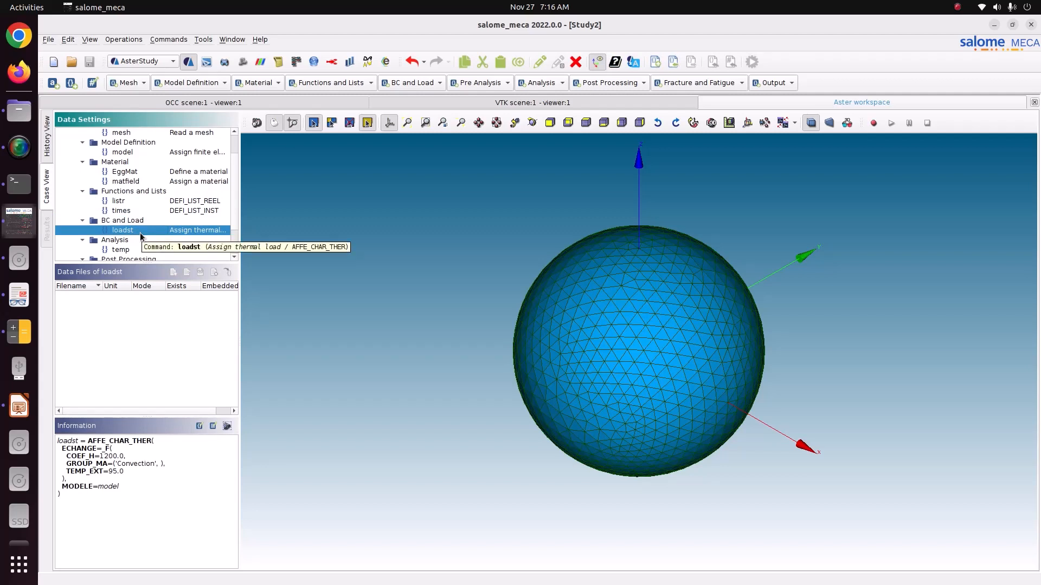
scroll(140, 235, "down", 1)
left_click(133, 220)
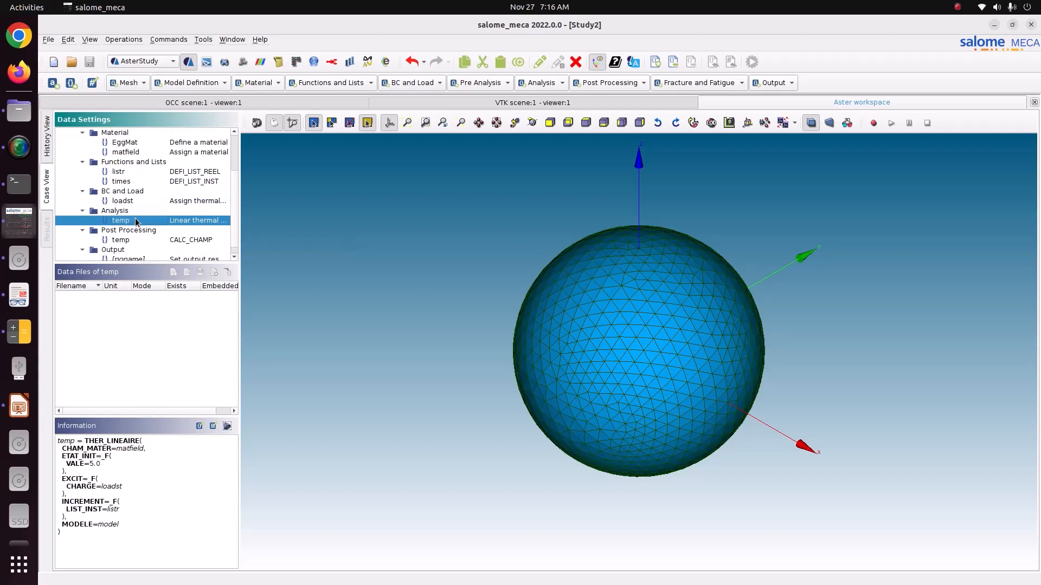
scroll(138, 223, "down", 1)
left_click(144, 230)
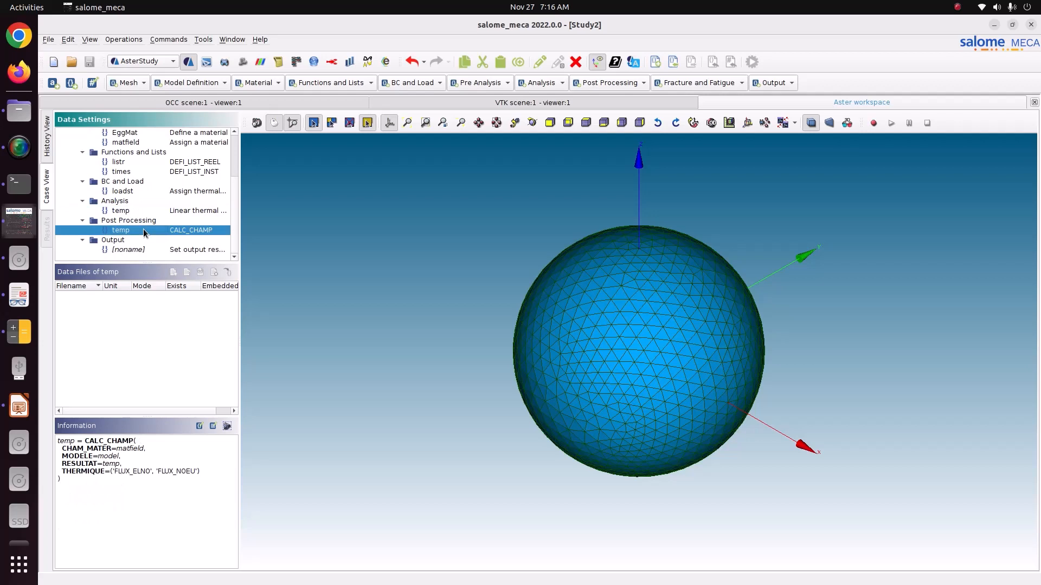
left_click(142, 249)
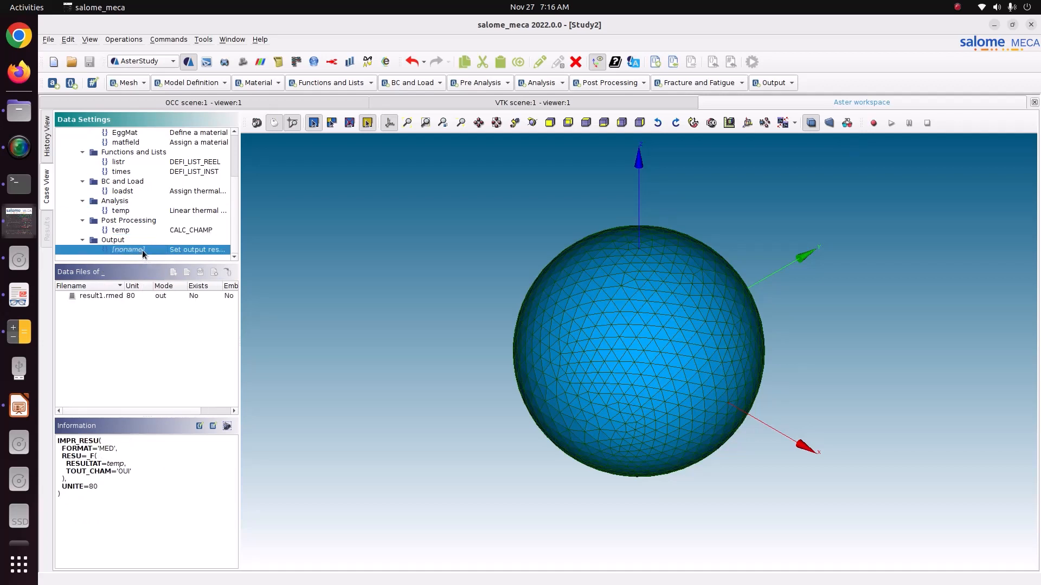
Show the run history of the study, mark Stage_1 for execution and set the automatic refresh to 5s
left_click(48, 146)
left_click(338, 134)
left_click(529, 563)
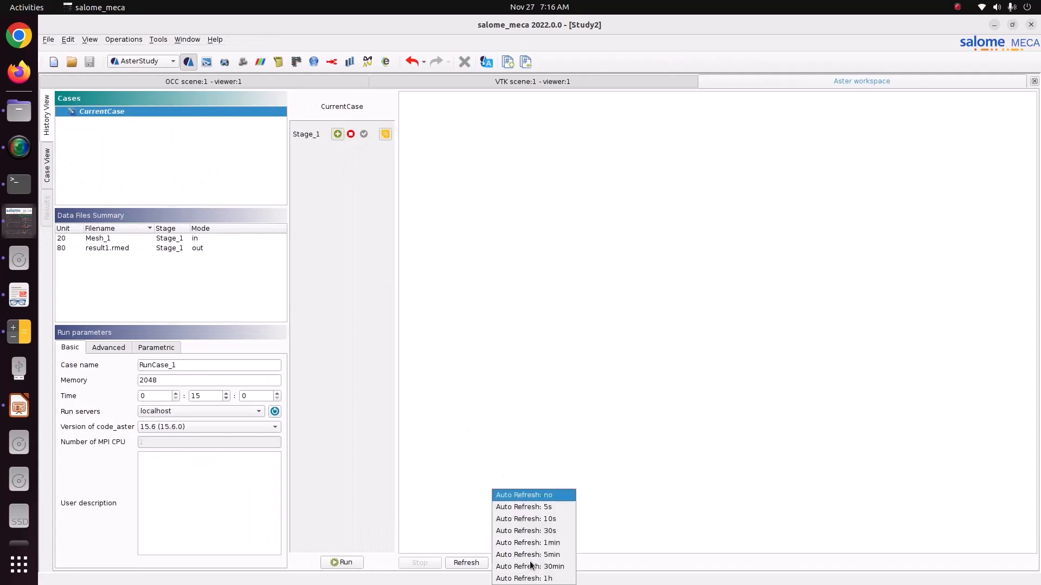
left_click(534, 508)
Set the run memory to 4048 and the time limit to 50 minutes, and run the case
double_click(181, 380)
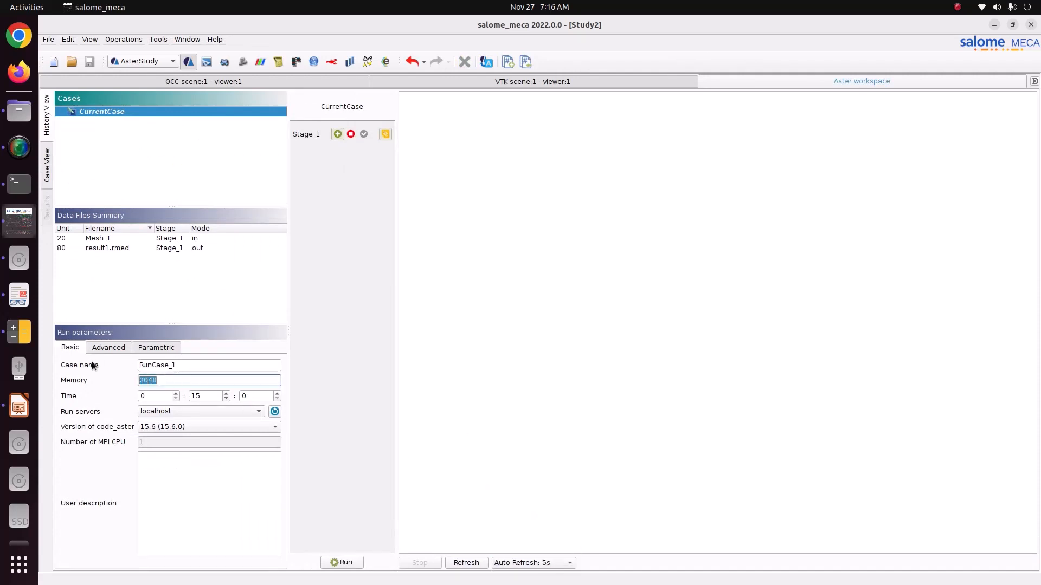
type("4048")
double_click(201, 397)
key("BackSpace")
type("5")
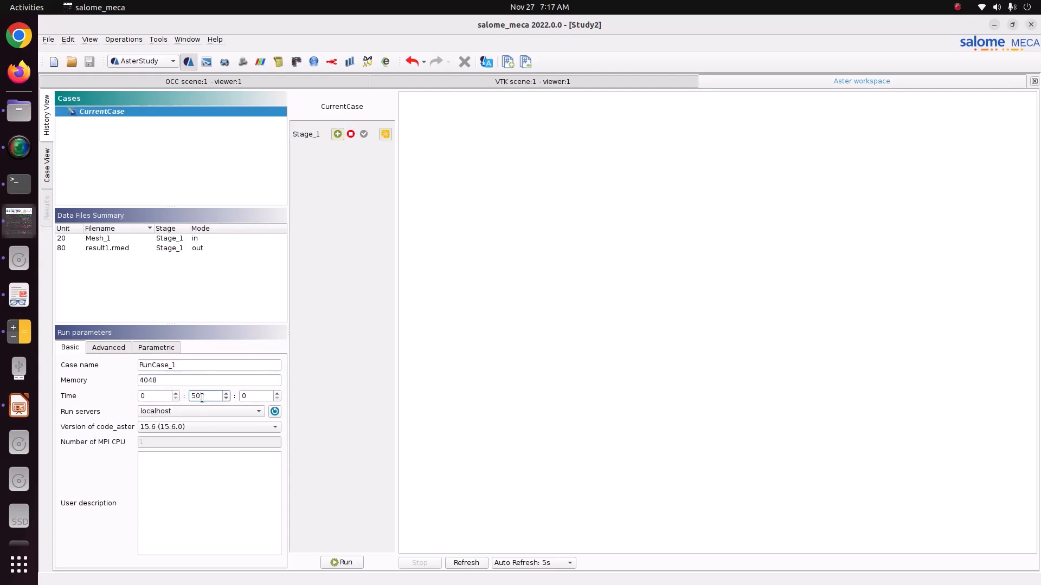
double_click(204, 398)
left_click(347, 563)
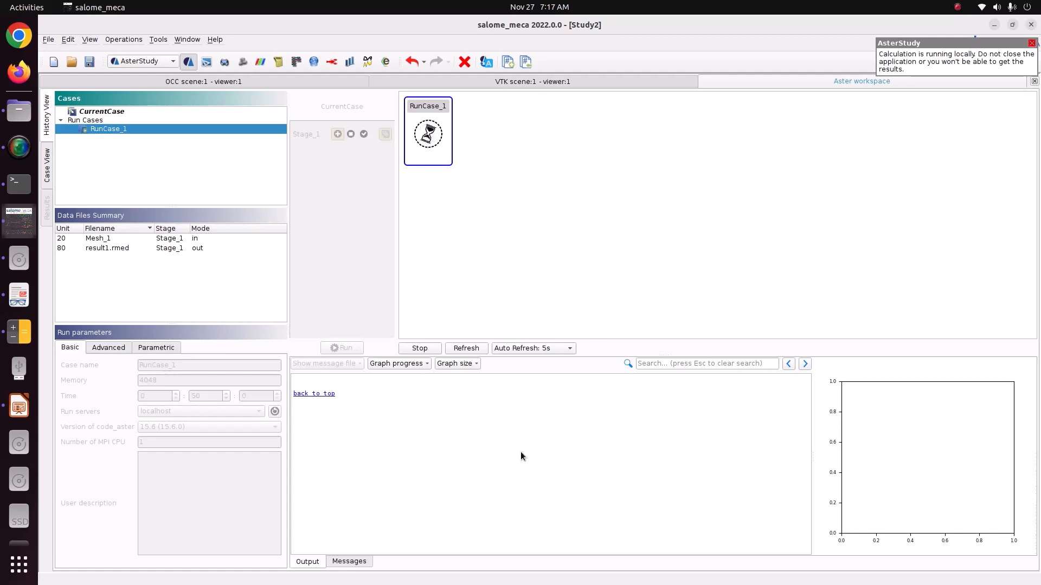
Look up the slide's answer for the boiling time and convert it to seconds in Calculator by computing 14.4*60
left_click(10, 407)
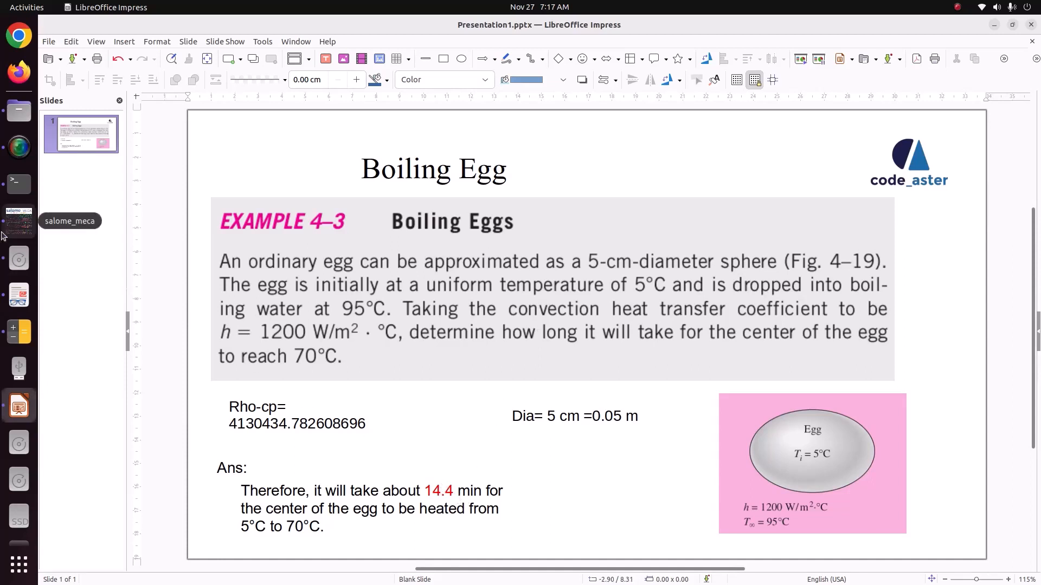
left_click(19, 331)
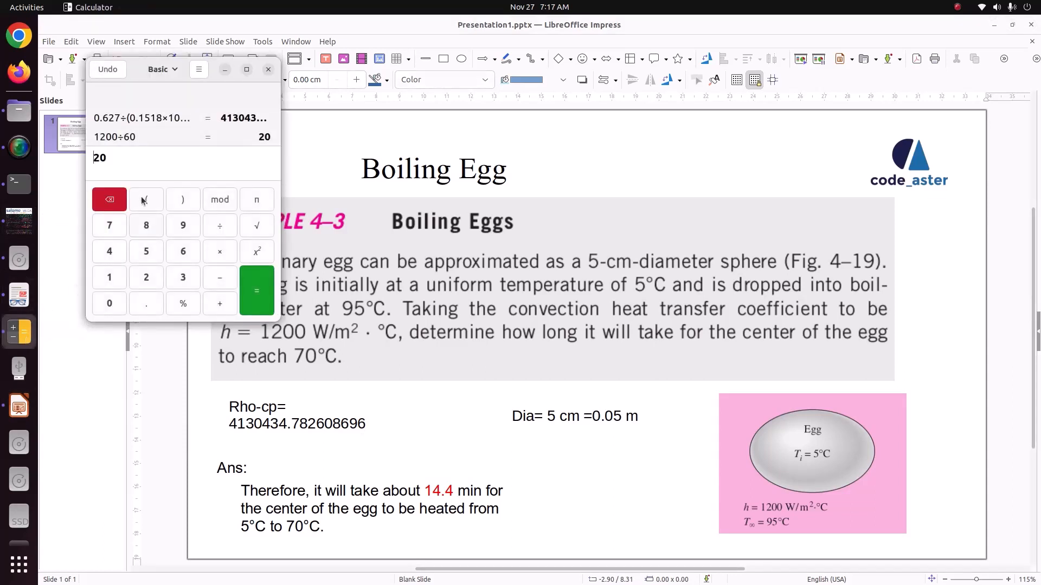
type("14.4")
type("*")
type("6")
type("0")
key("Return")
left_click_drag(116, 158, 90, 153)
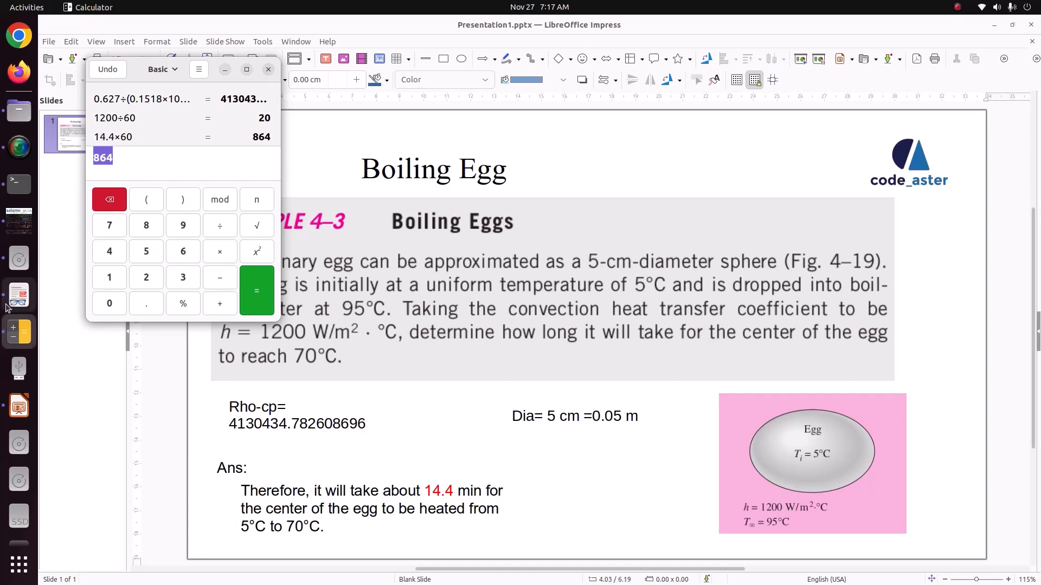
Return to Salome-Meca and examine the stored time steps in the output messages of RunCase_1
left_click(21, 233)
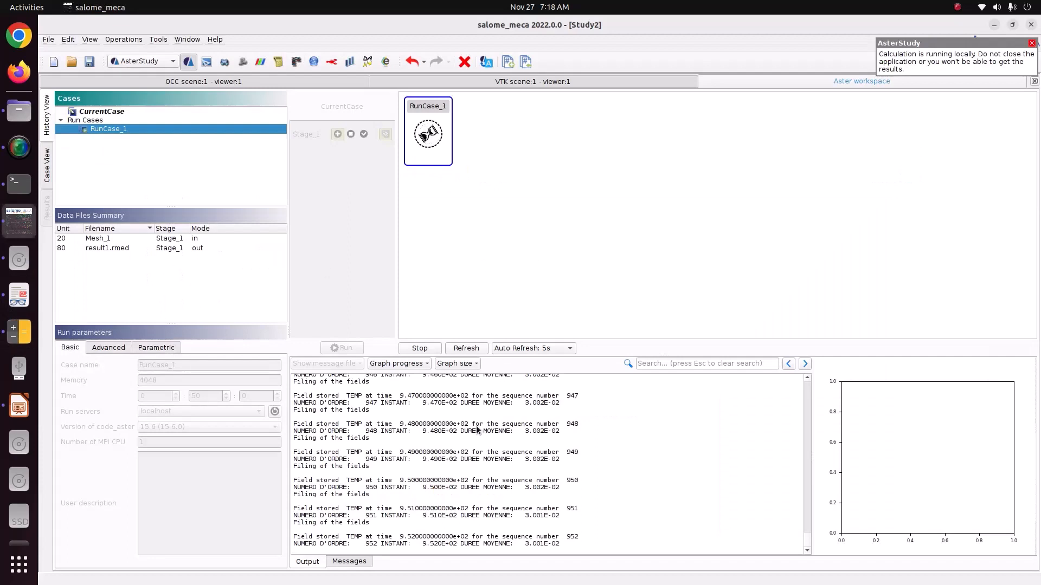
scroll(474, 486, "up", 15)
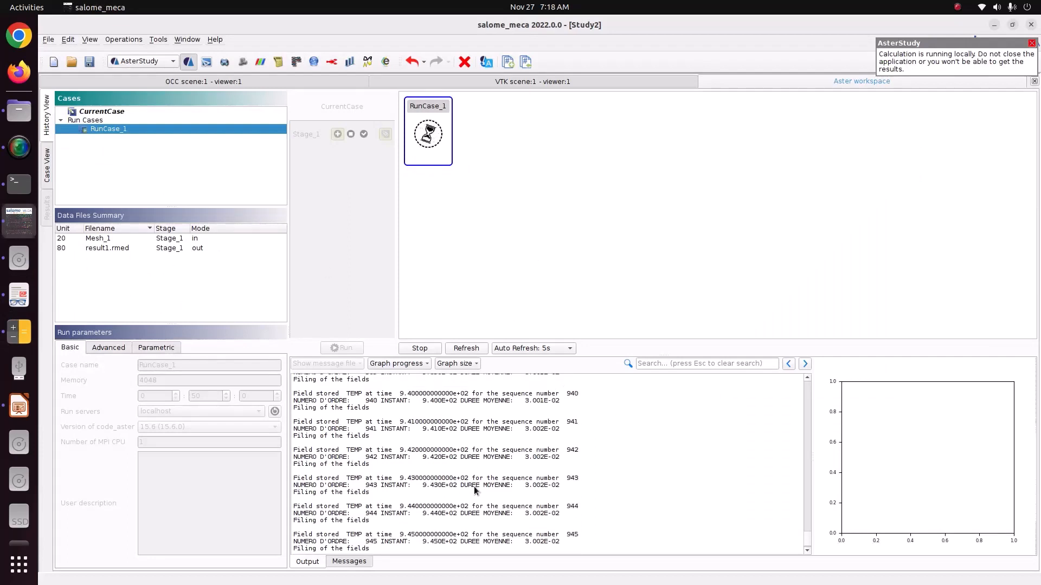
scroll(474, 490, "down", 10)
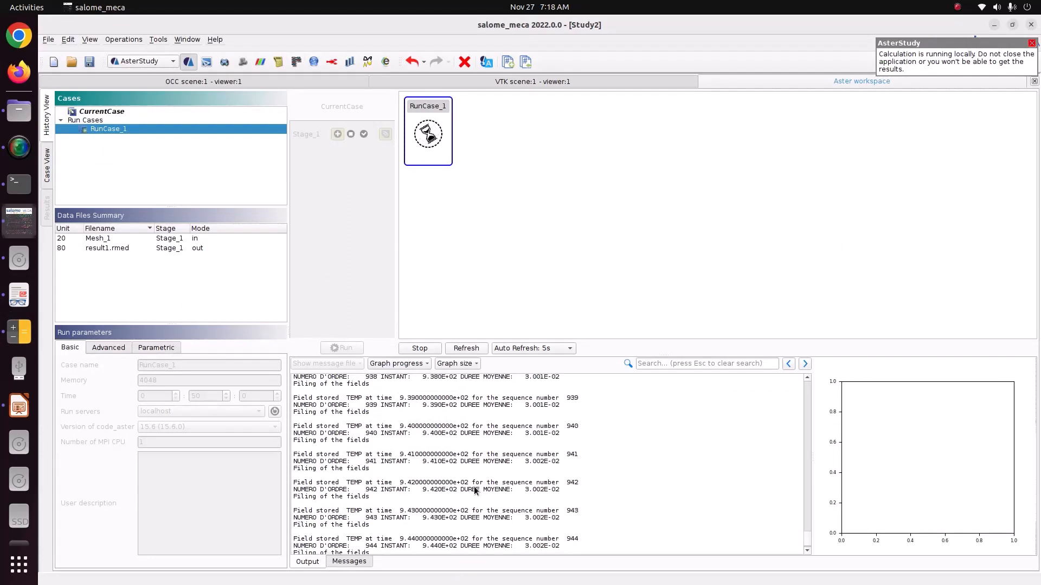
scroll(475, 491, "up", 3)
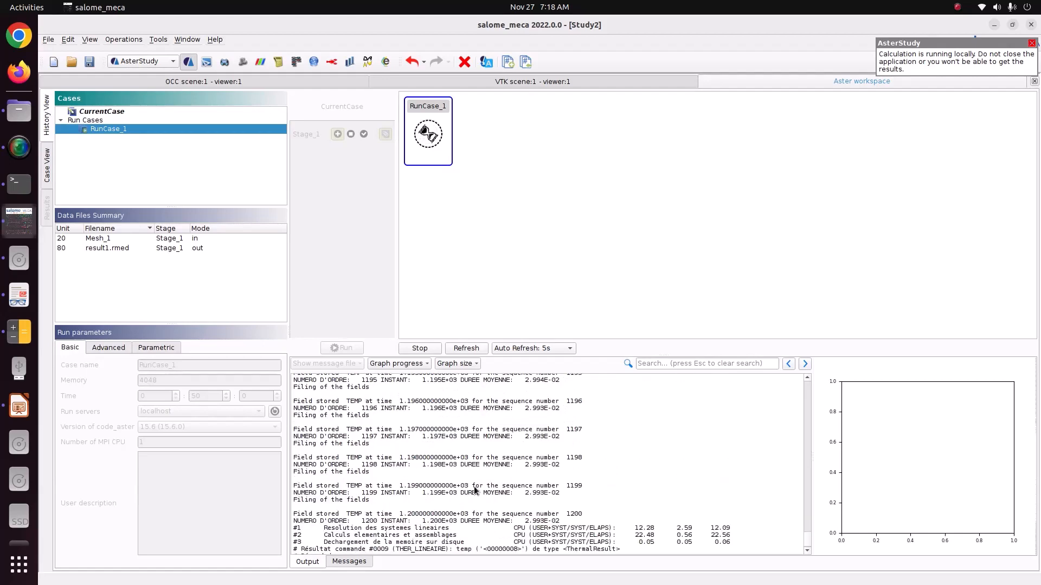
left_click_drag(358, 521, 379, 522)
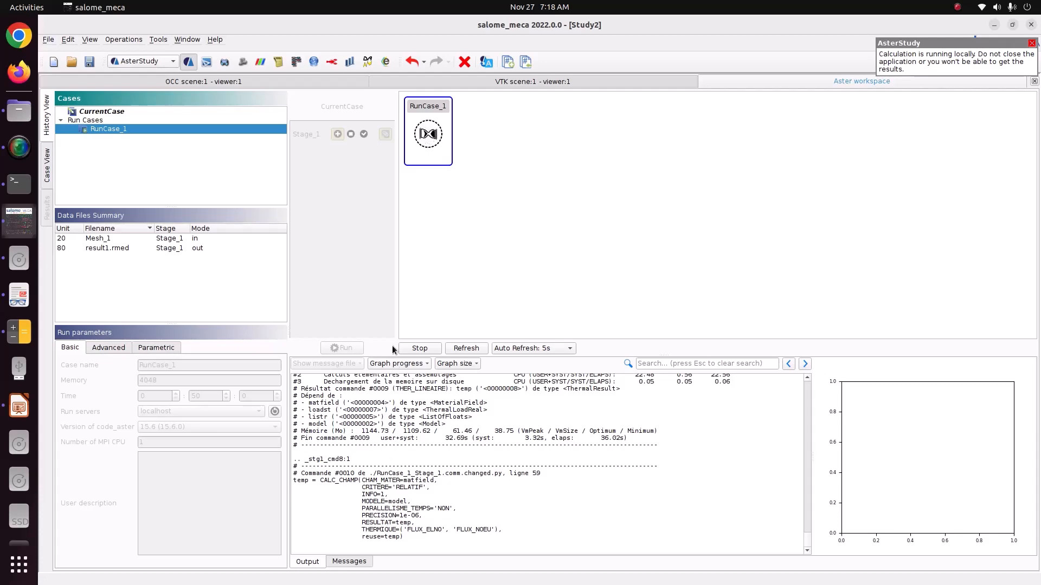
Compare the converted boiling time in Calculator with the Boiling Egg slide in Impress, and return to Salome-Meca
left_click(20, 333)
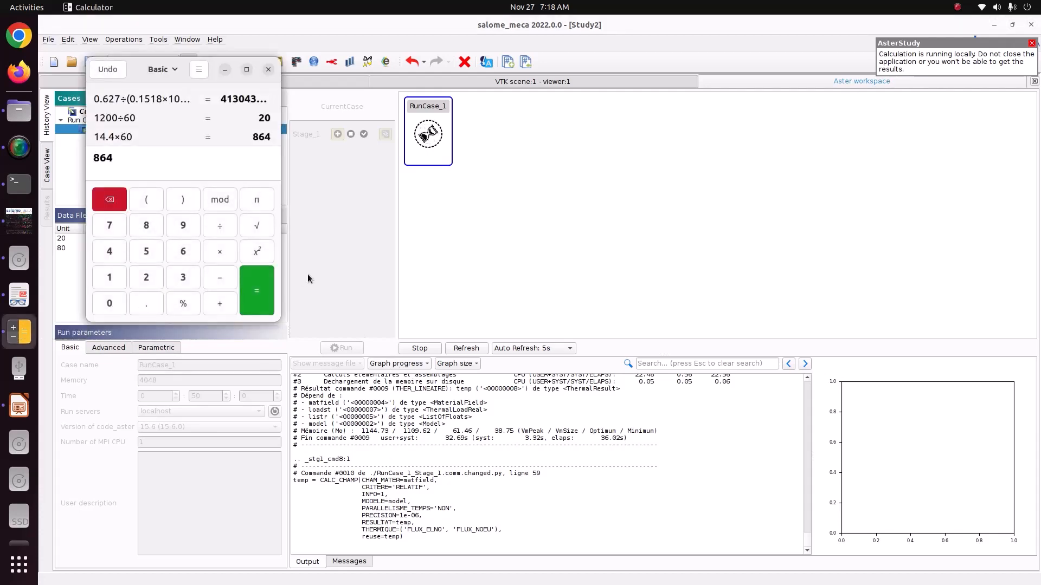
left_click(19, 406)
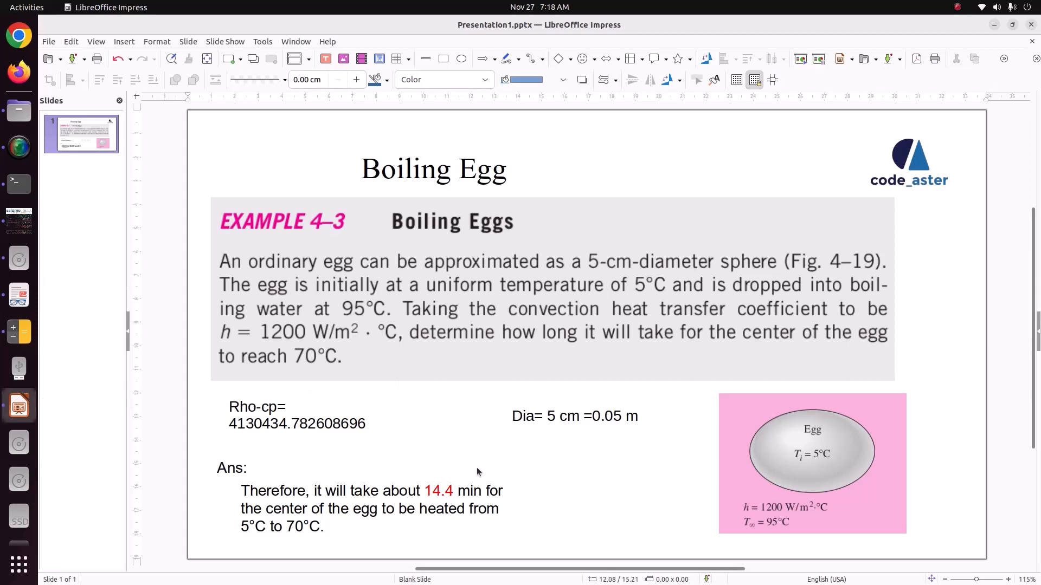
left_click(246, 425)
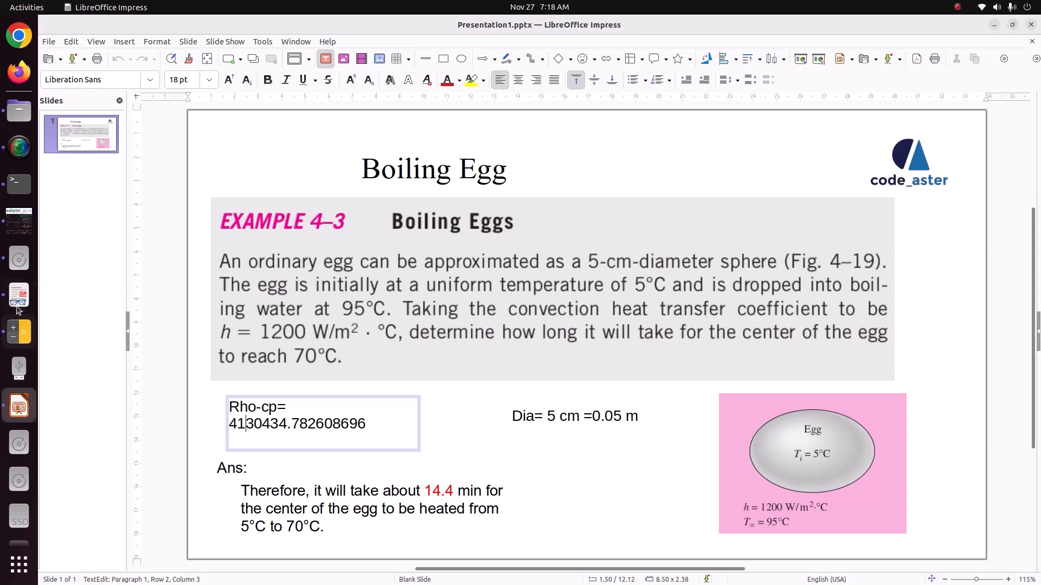
left_click(19, 221)
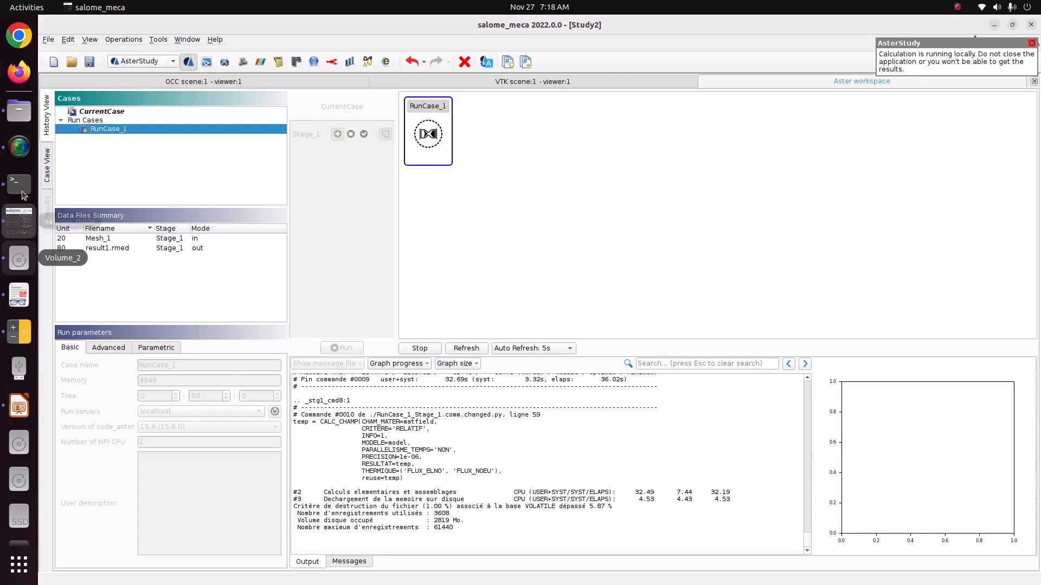
In Files, open the Result-Stage_1 folder inside Study2_Files/RunCase_1 and inspect the exported .med file
left_click(19, 111)
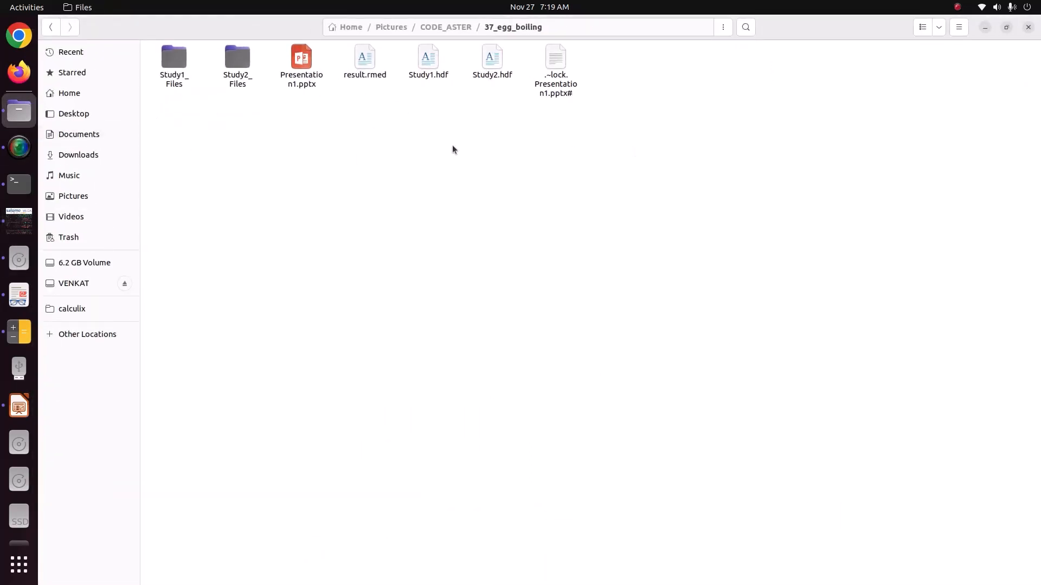
double_click(243, 80)
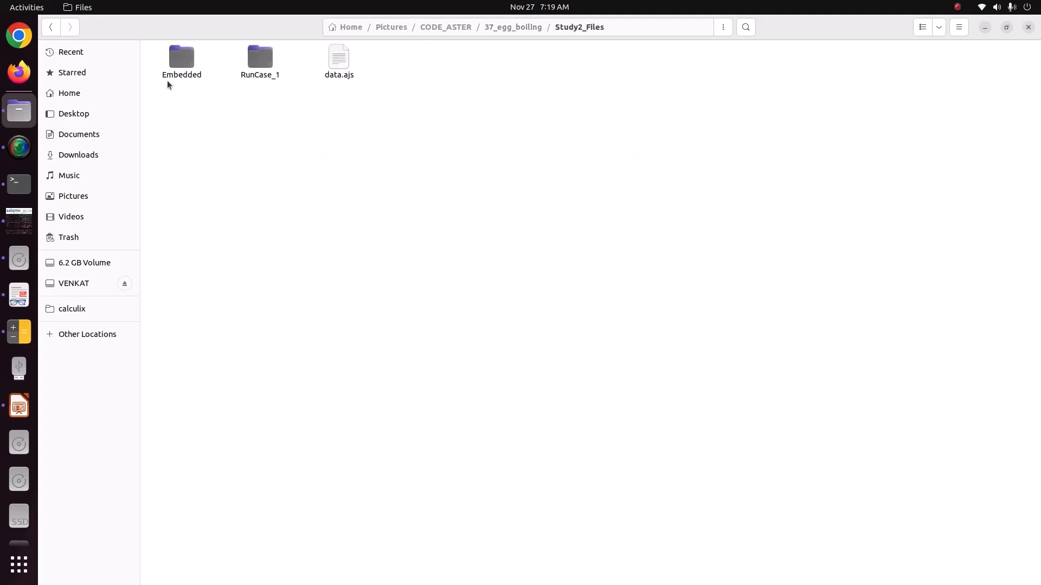
double_click(256, 65)
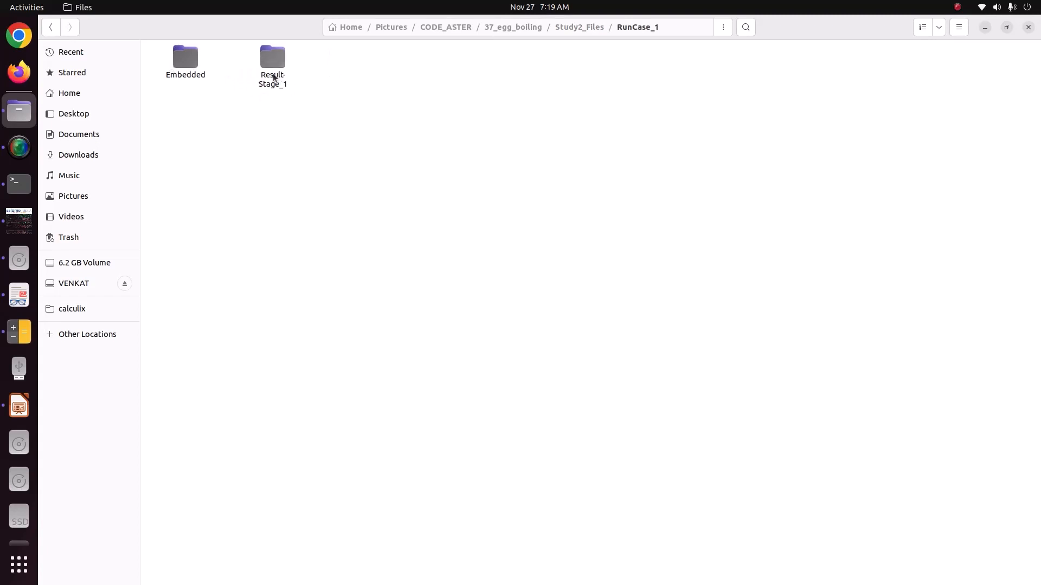
double_click(272, 75)
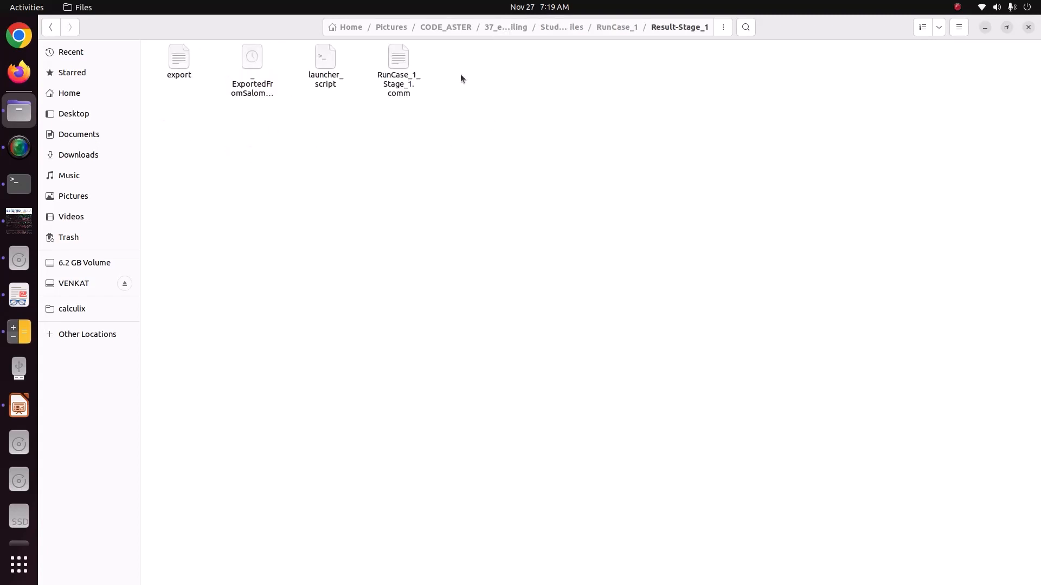
left_click(252, 96)
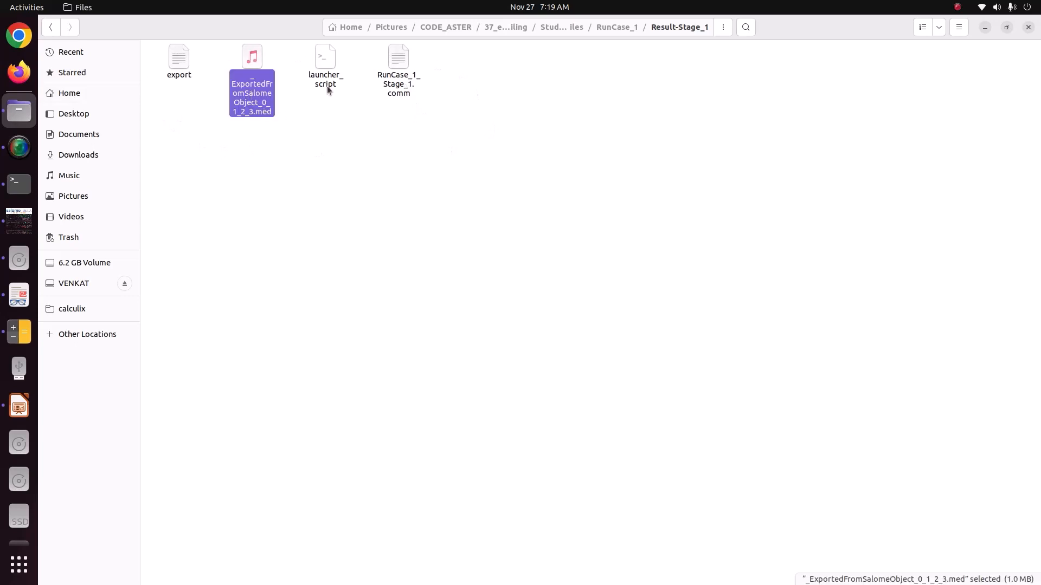
Open RunCase_1_Stage_1.comm in Text Editor and review its commands from the mesh to the results output
left_click(395, 94)
right_click(394, 90)
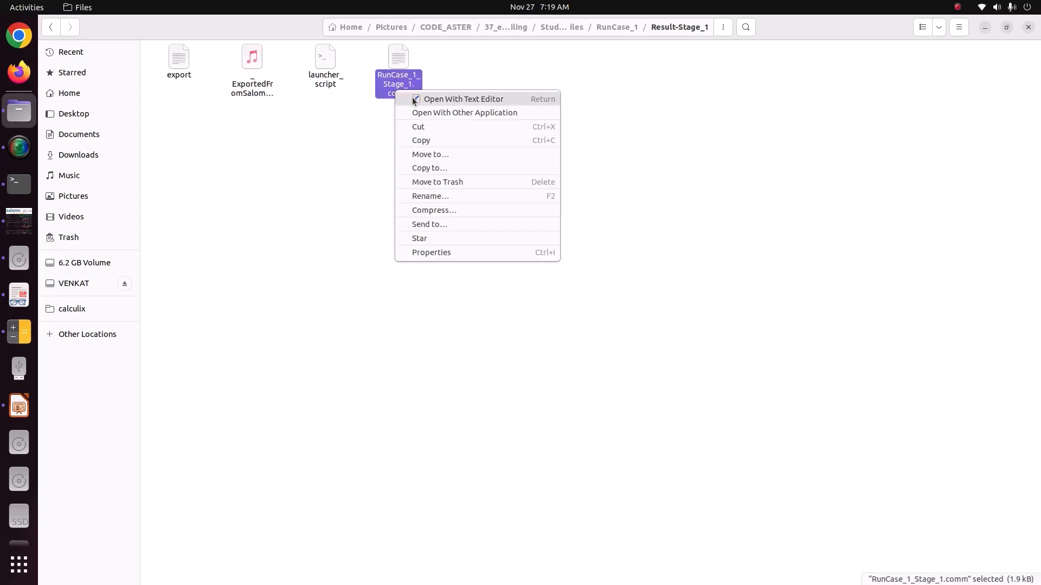
left_click(412, 98)
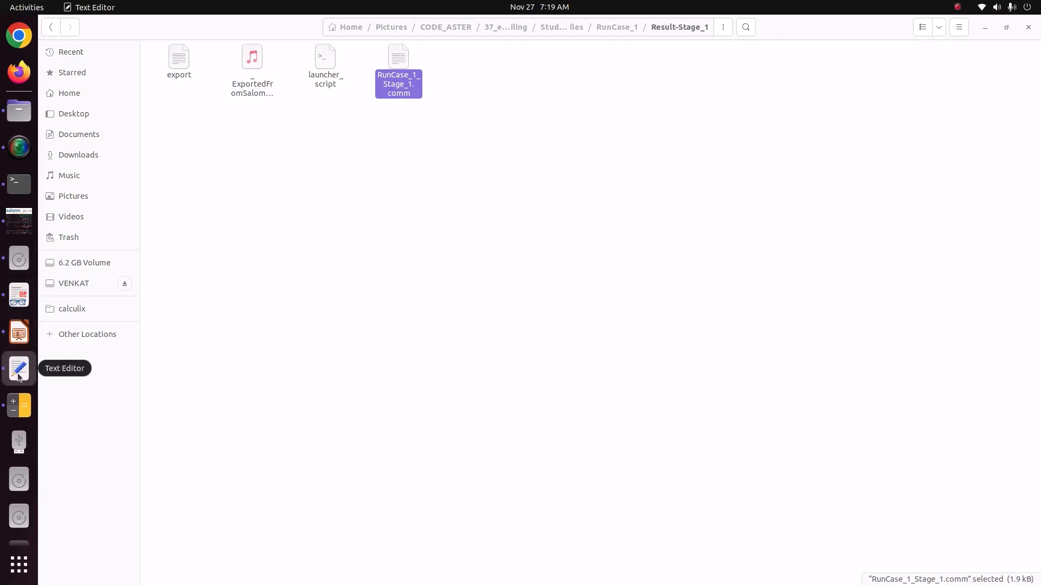
left_click(19, 296)
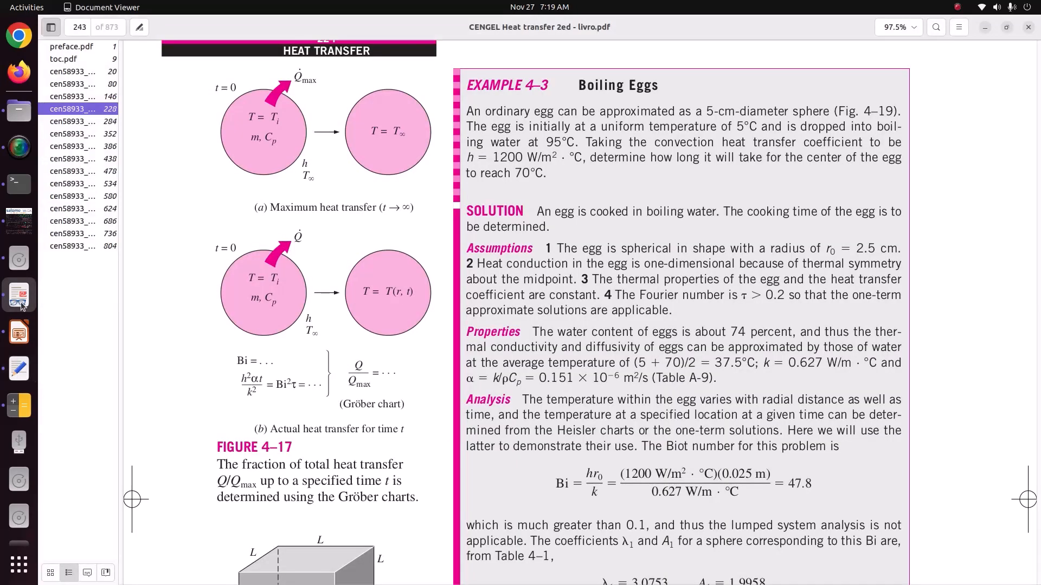
left_click(24, 374)
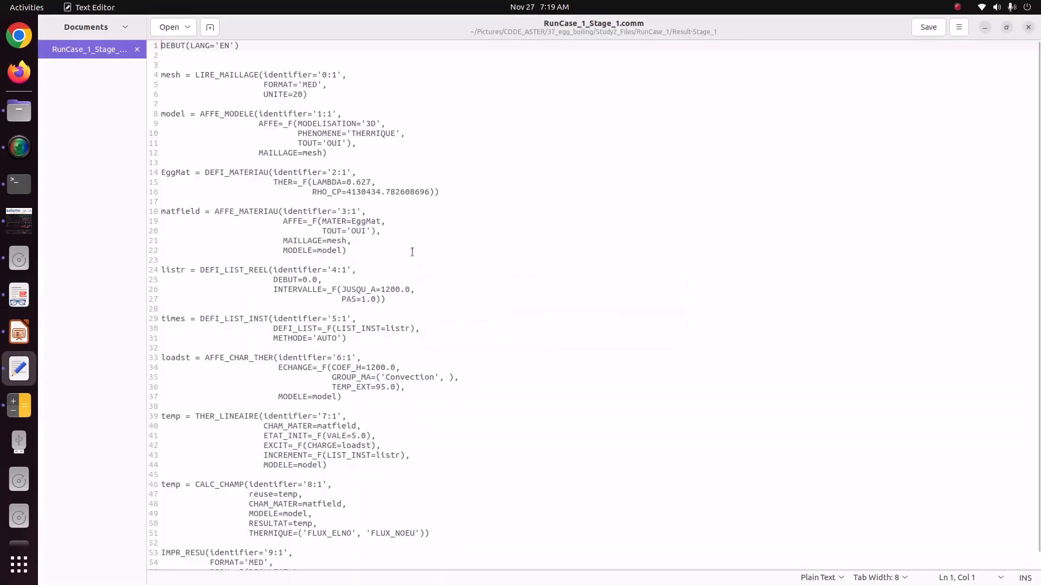
scroll(212, 229, "down", 1)
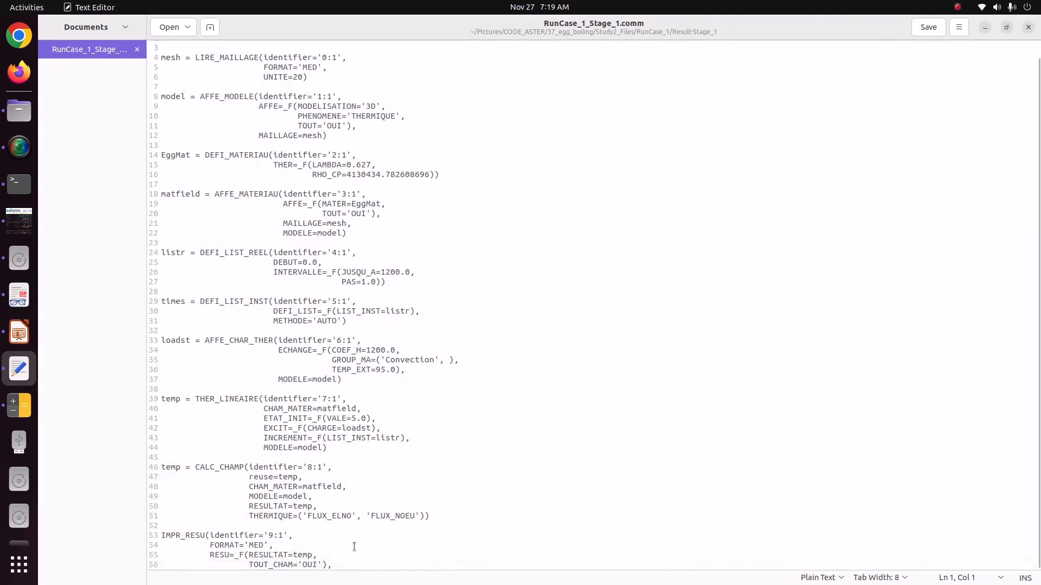
left_click(344, 563)
scroll(342, 563, "up", 1)
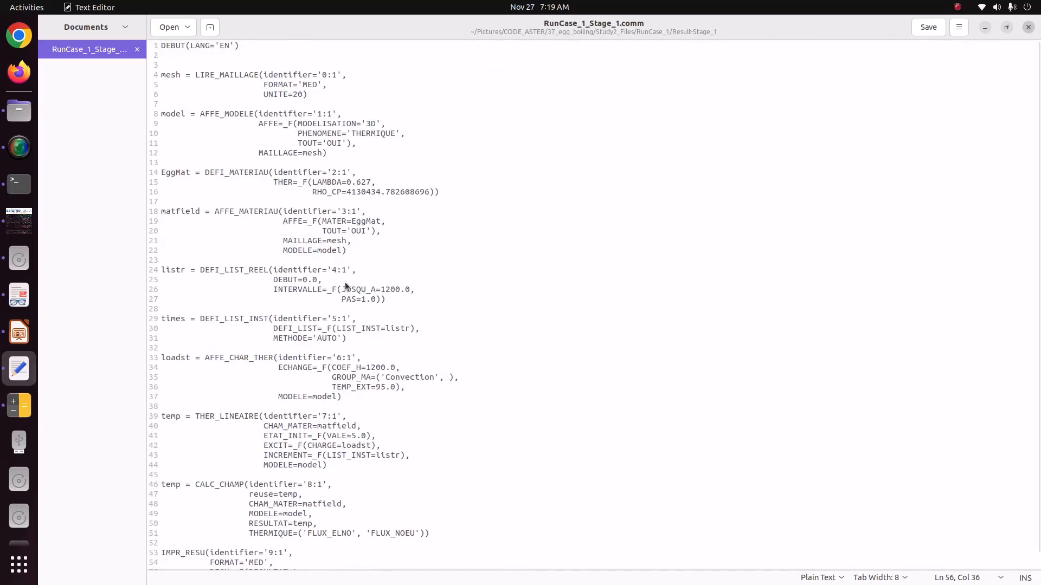
Check the latest run output in Salome-Meca, and go back up to the 37_egg_boiling folder in Files
left_click(22, 226)
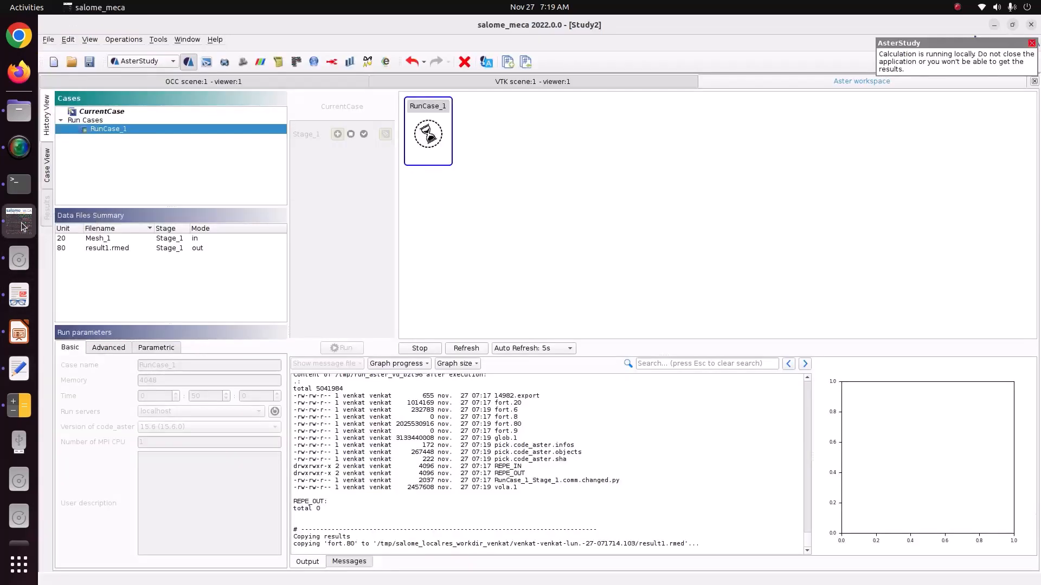
scroll(395, 501, "up", 6)
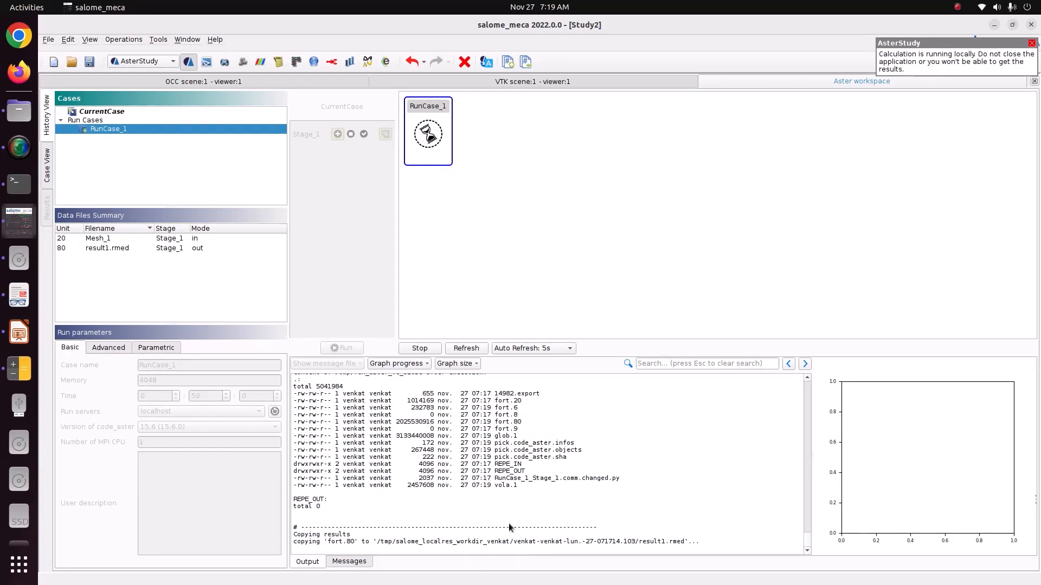
left_click(19, 111)
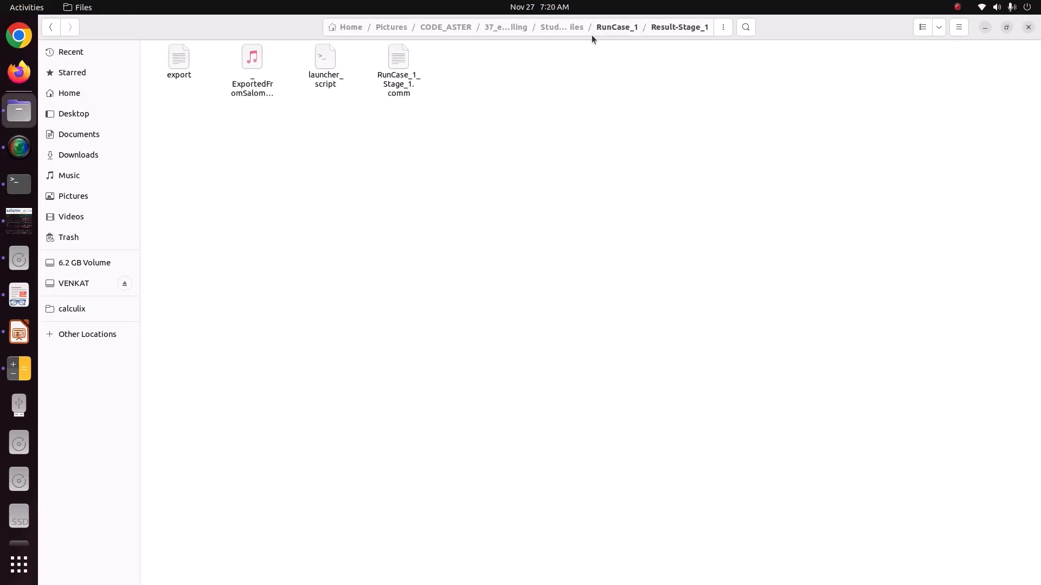
left_click(607, 27)
left_click(576, 28)
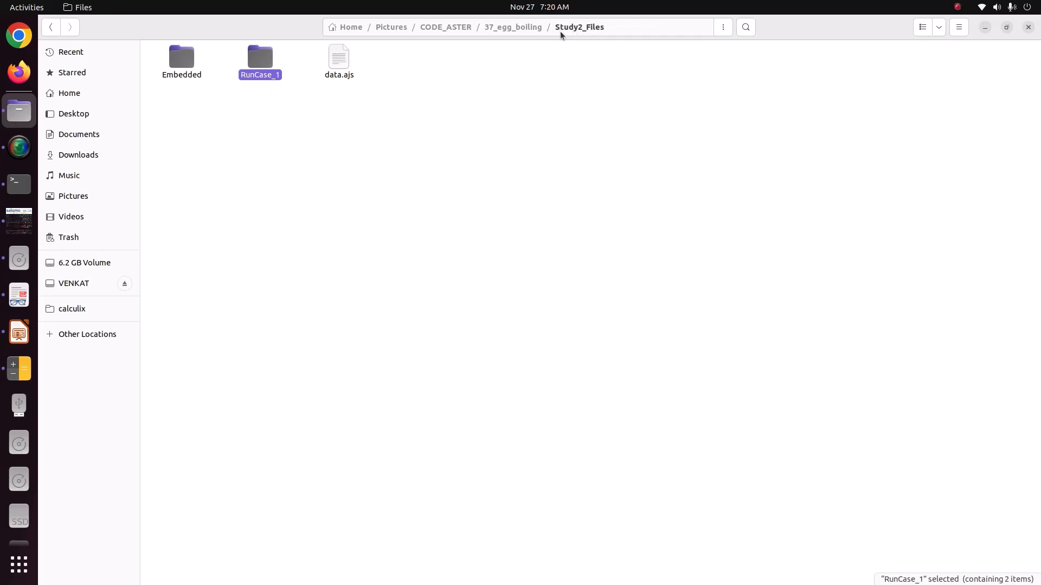
left_click(526, 29)
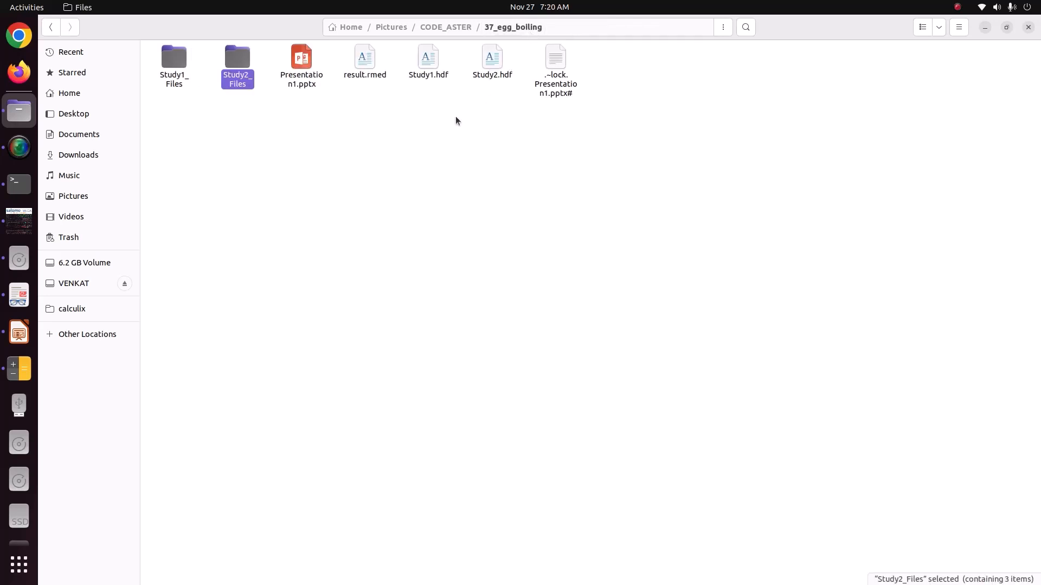
Check the run status of RunCase_1 in Salome-Meca, consulting the textbook's Boiling Eggs example in Document Viewer meanwhile
left_click(19, 221)
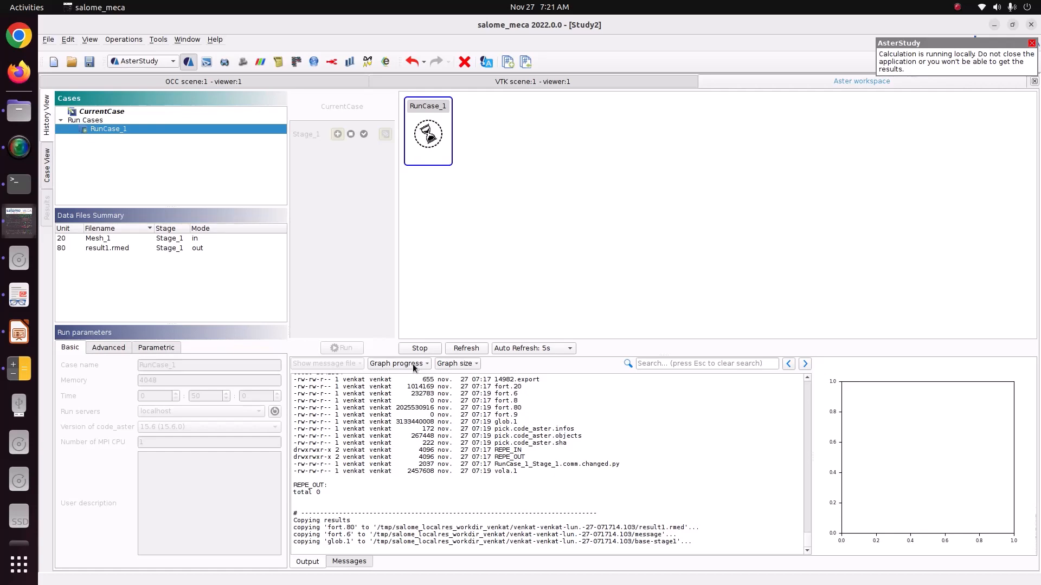
left_click(19, 295)
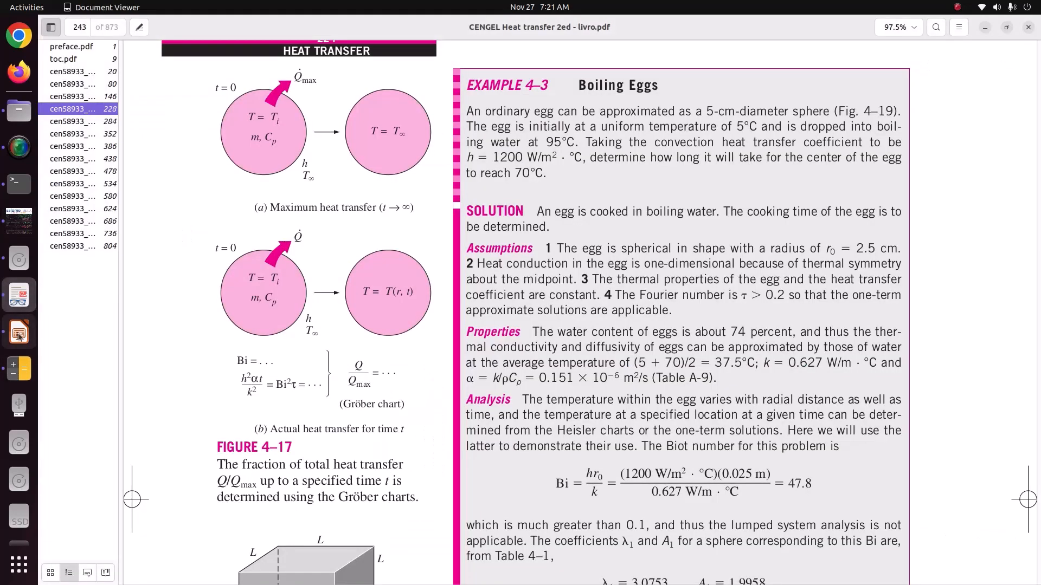
left_click(27, 231)
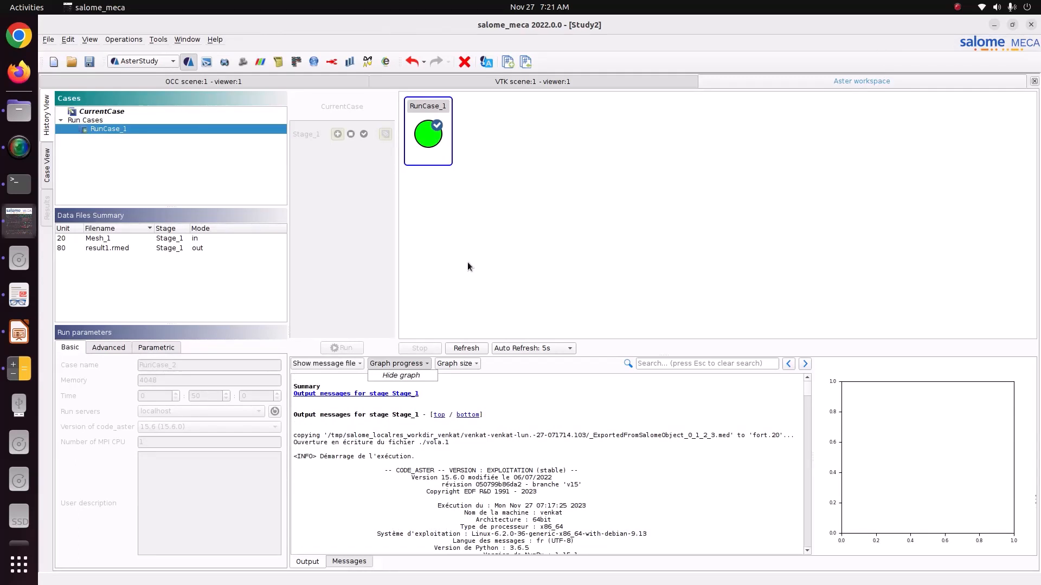
Examine the RunCase_1 output messages, from the final job diagnostic back through the stored TEMP time steps
left_click(804, 388)
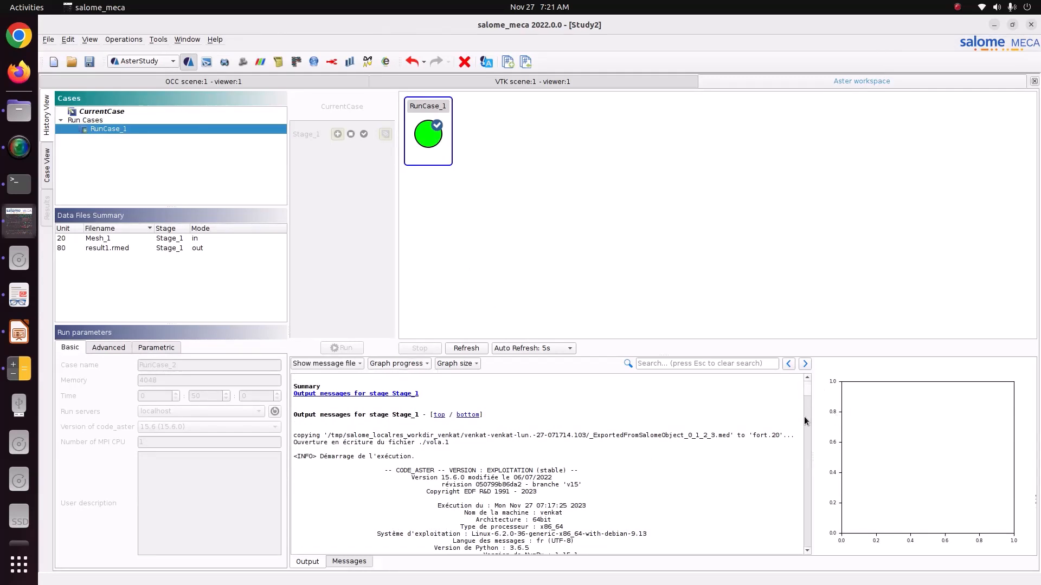
left_click_drag(807, 385, 805, 548)
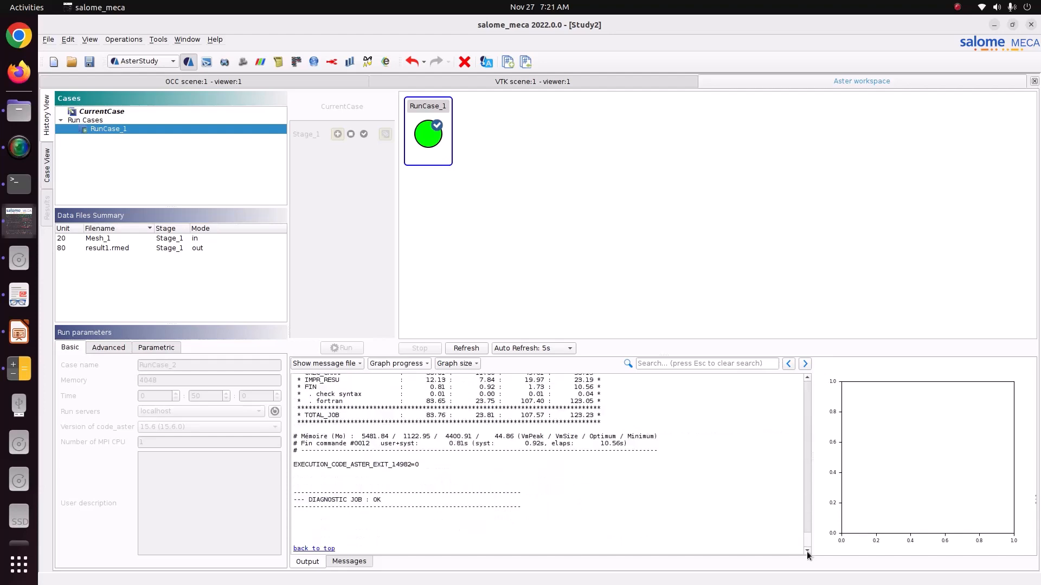
left_click_drag(308, 484, 403, 506)
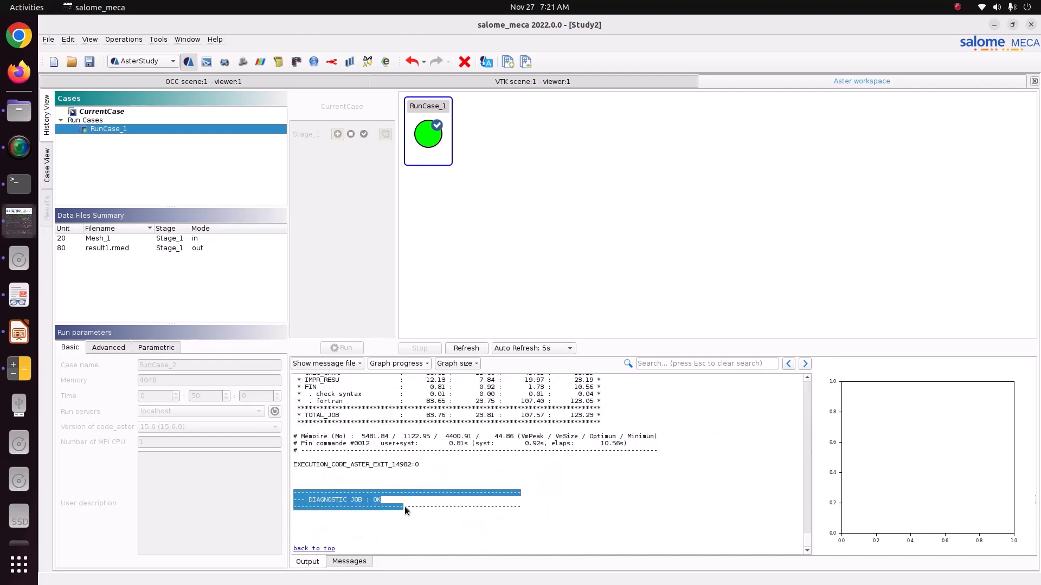
scroll(407, 502, "up", 15)
scroll(408, 504, "up", 10)
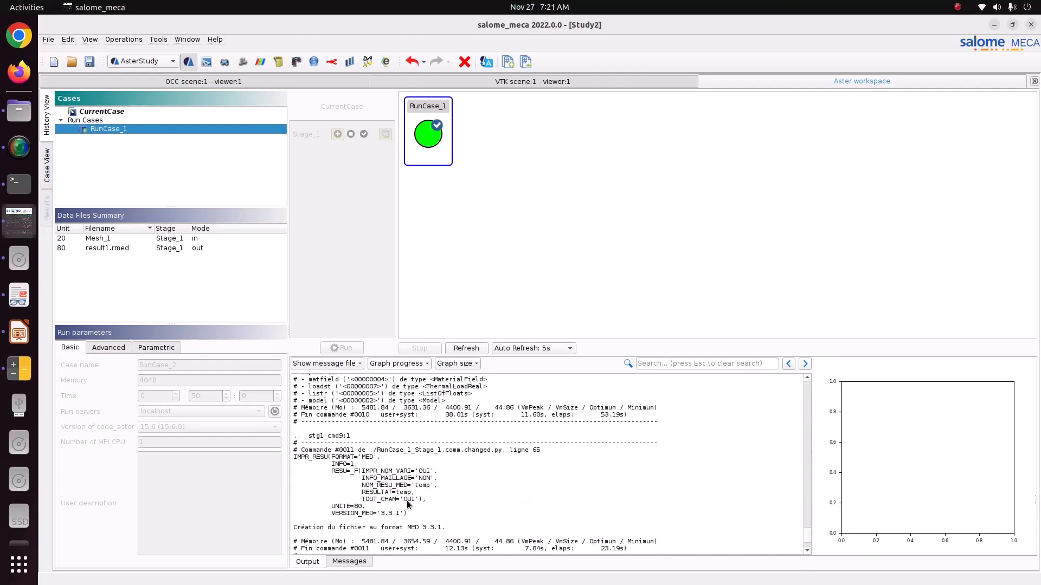
scroll(407, 505, "up", 20)
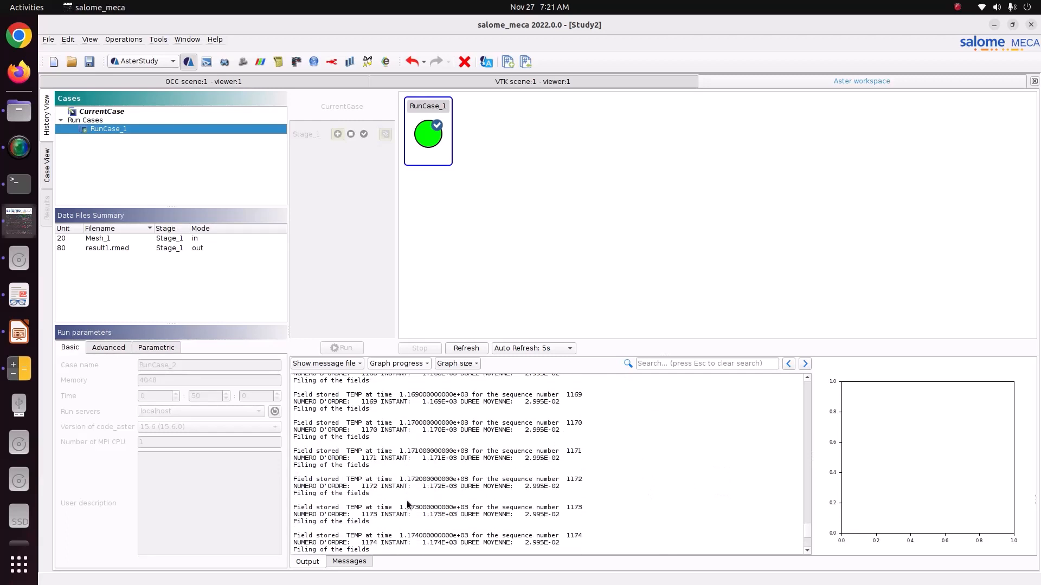
scroll(407, 504, "up", 20)
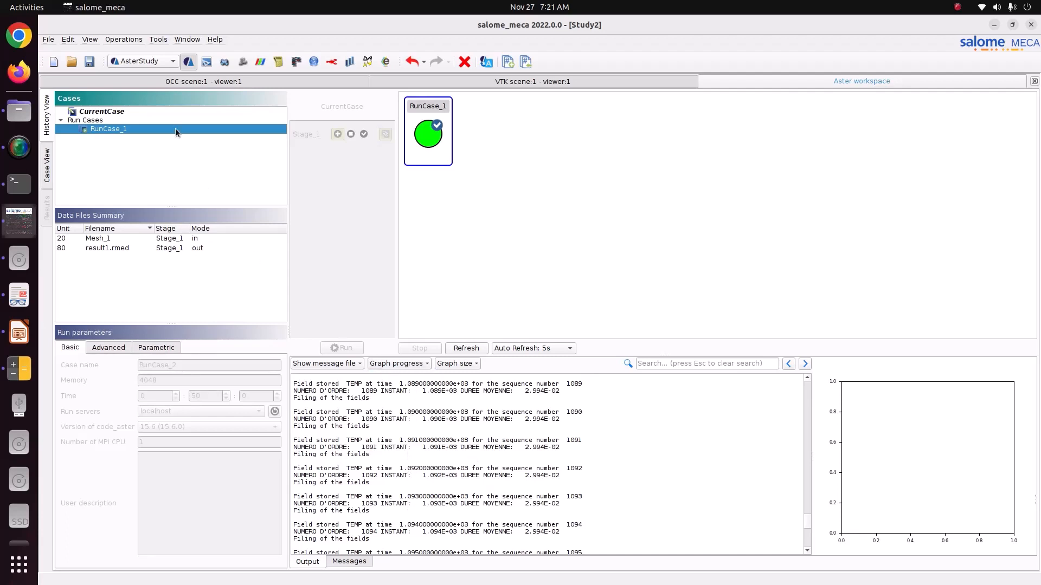
Switch to the ParaVIS module and load result1.rmed from the Pictures/CODE_ASTER/37_egg_boiling folder
left_click(154, 64)
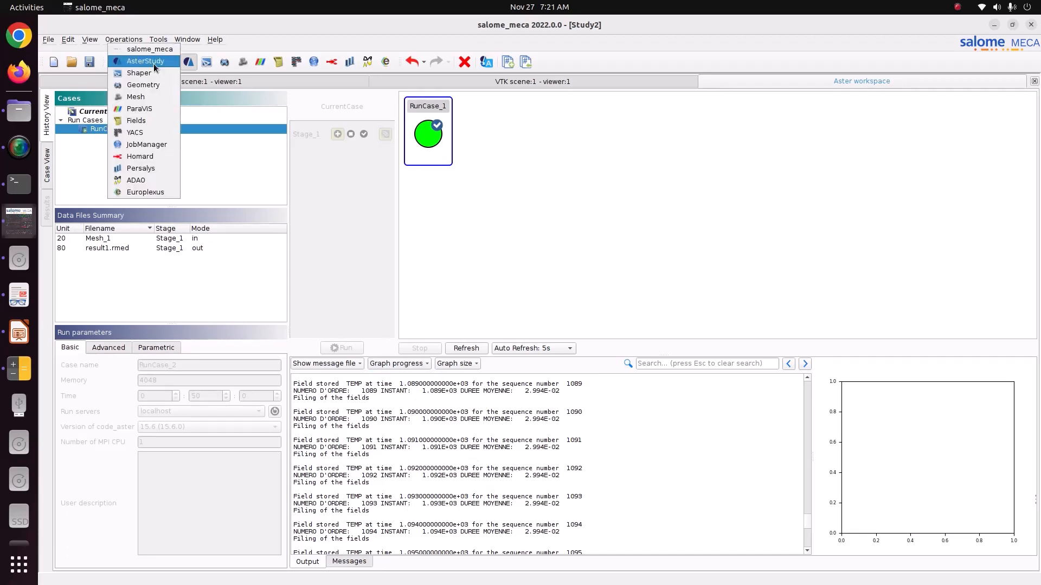
left_click(136, 109)
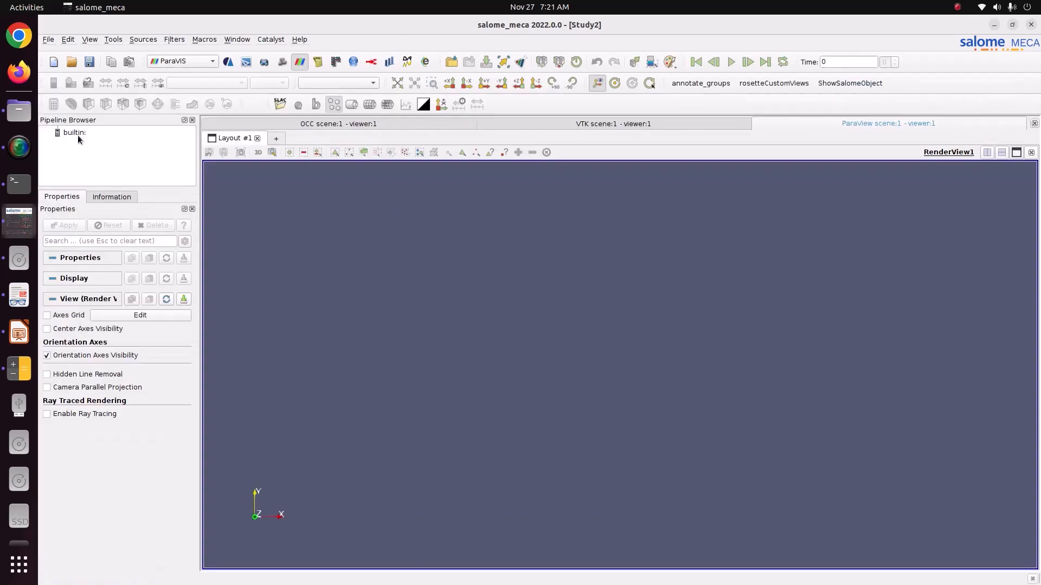
right_click(78, 137)
left_click(100, 146)
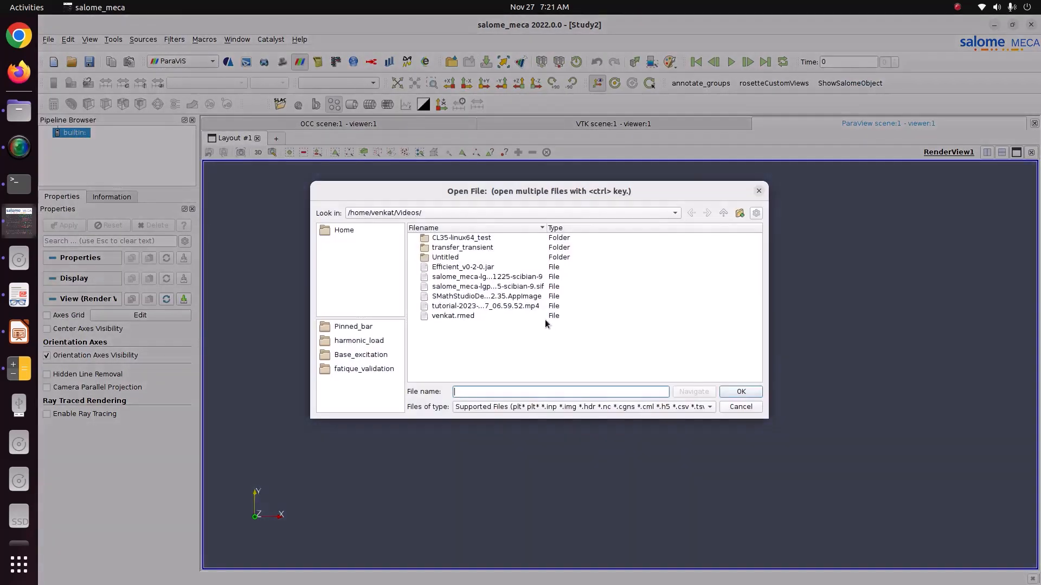
left_click(341, 232)
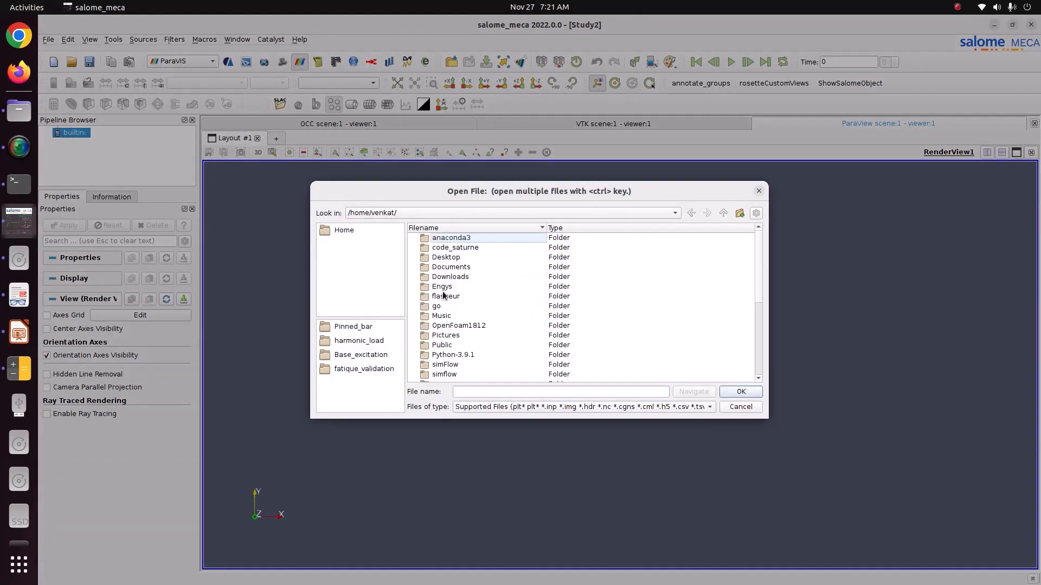
double_click(464, 337)
double_click(454, 248)
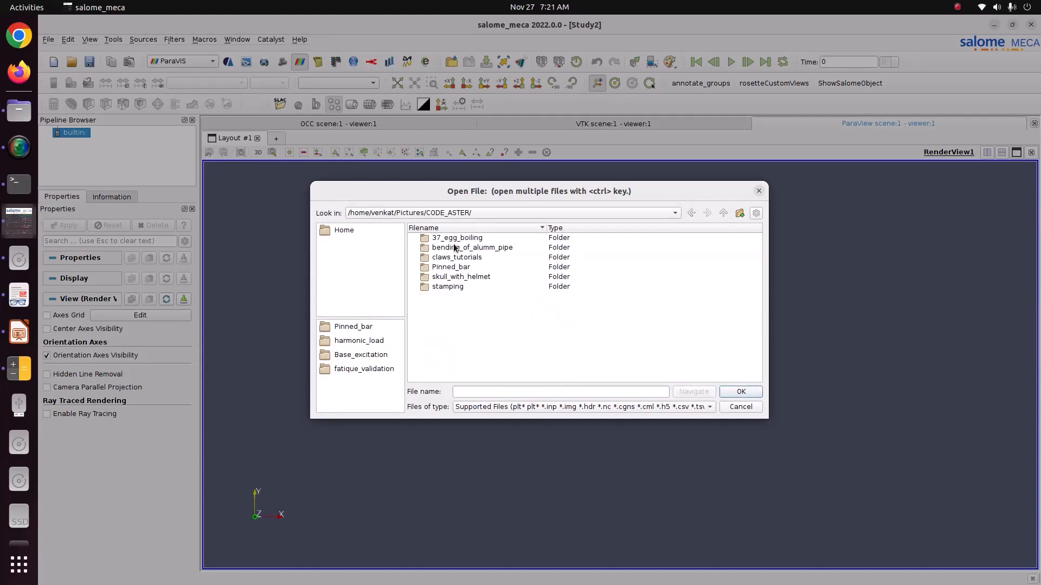
double_click(456, 239)
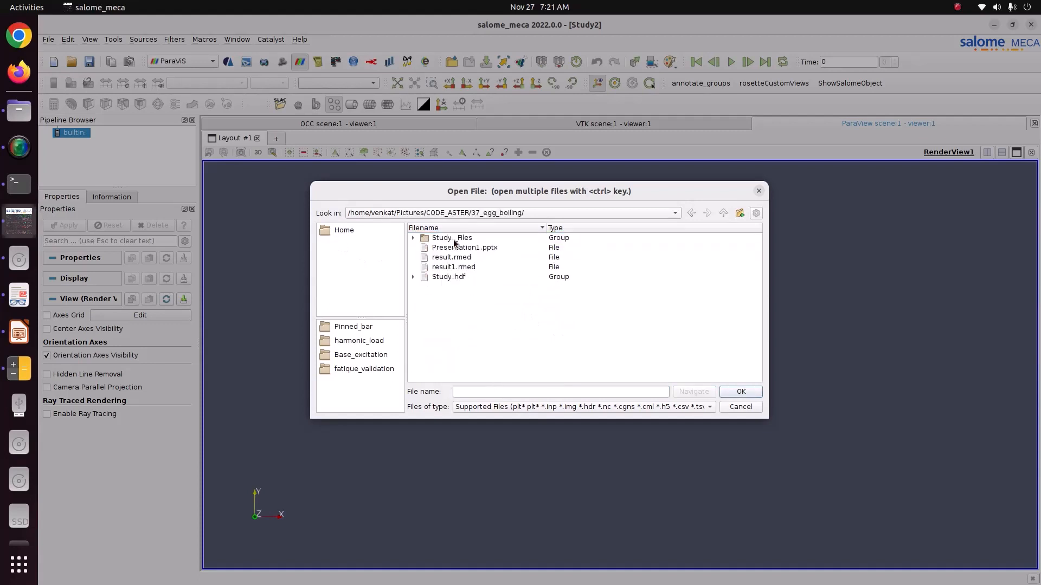
left_click(454, 267)
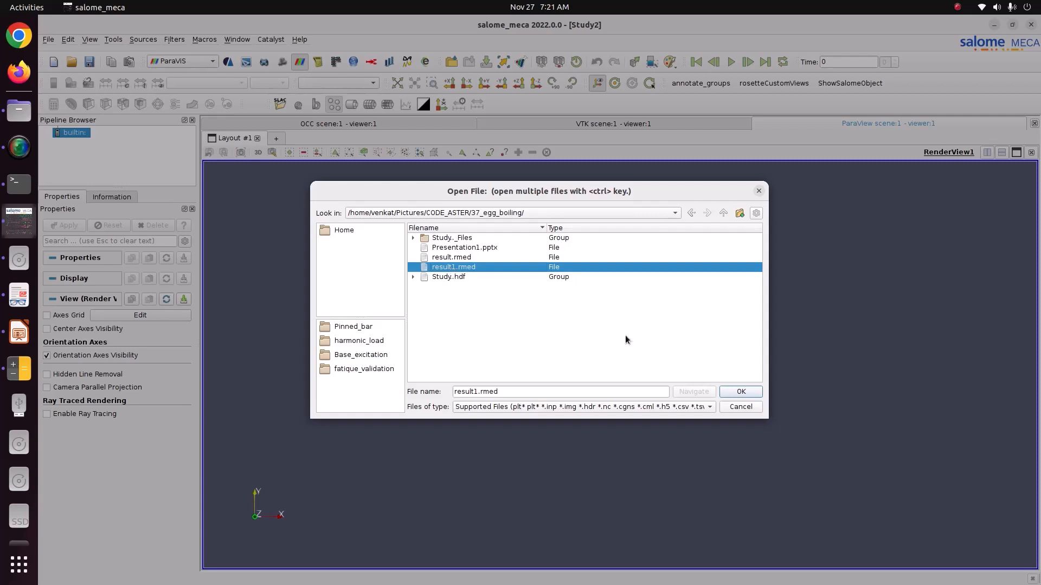
left_click(744, 393)
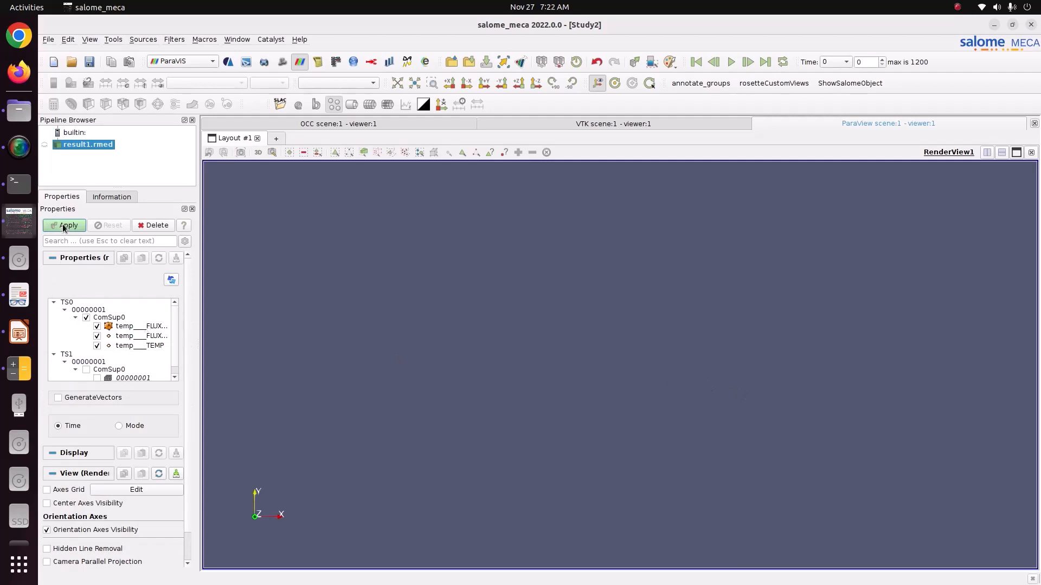
left_click(64, 225)
Colour the egg sphere by the temp____TEMP field
left_click_drag(536, 347, 495, 367)
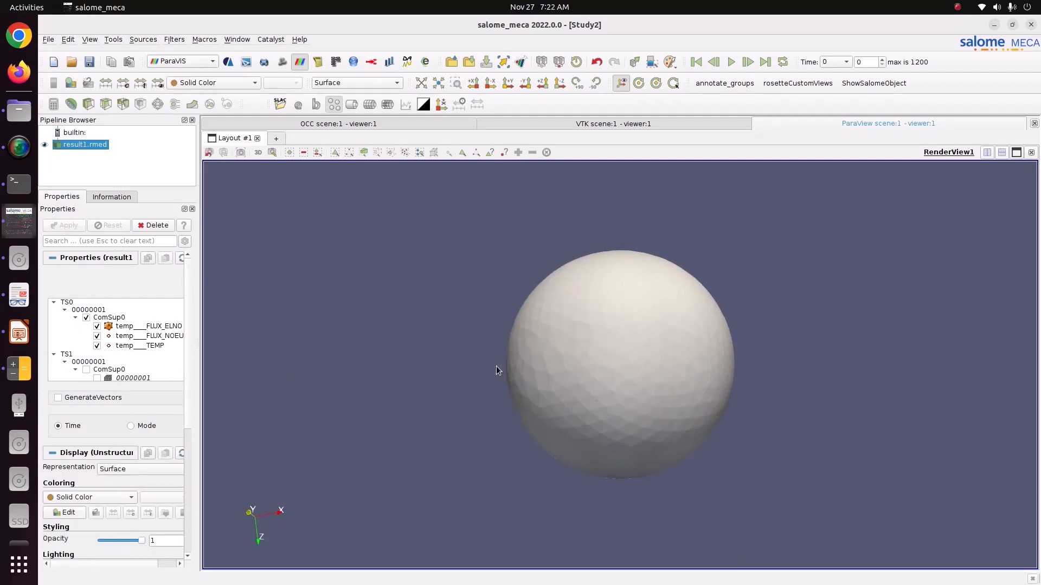
left_click(240, 84)
left_click(242, 107)
left_click_drag(606, 341, 552, 339)
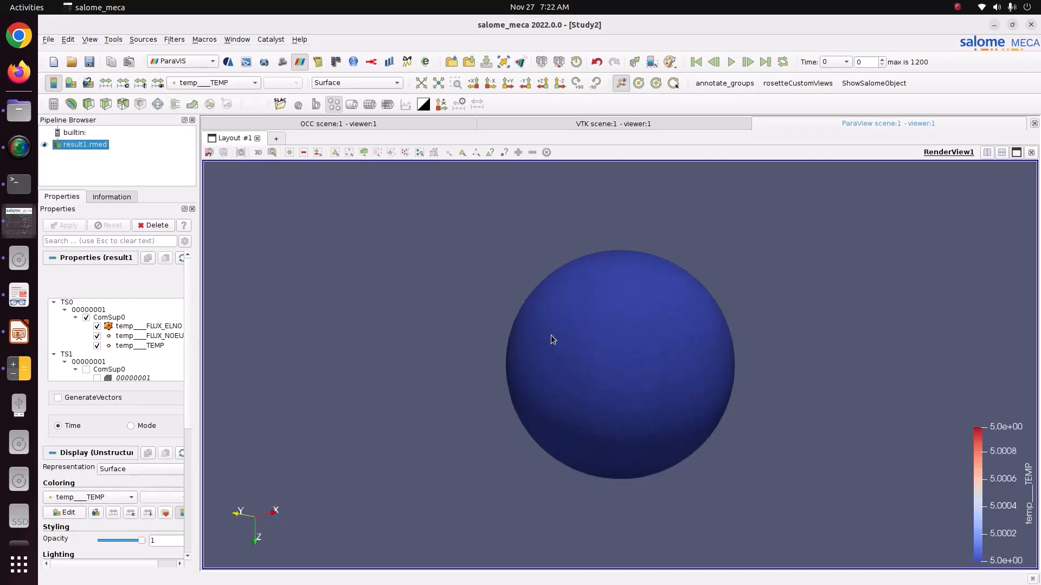
Play the egg's temperature animation from time 1 and reposition the colour legend during playback
left_click(835, 62)
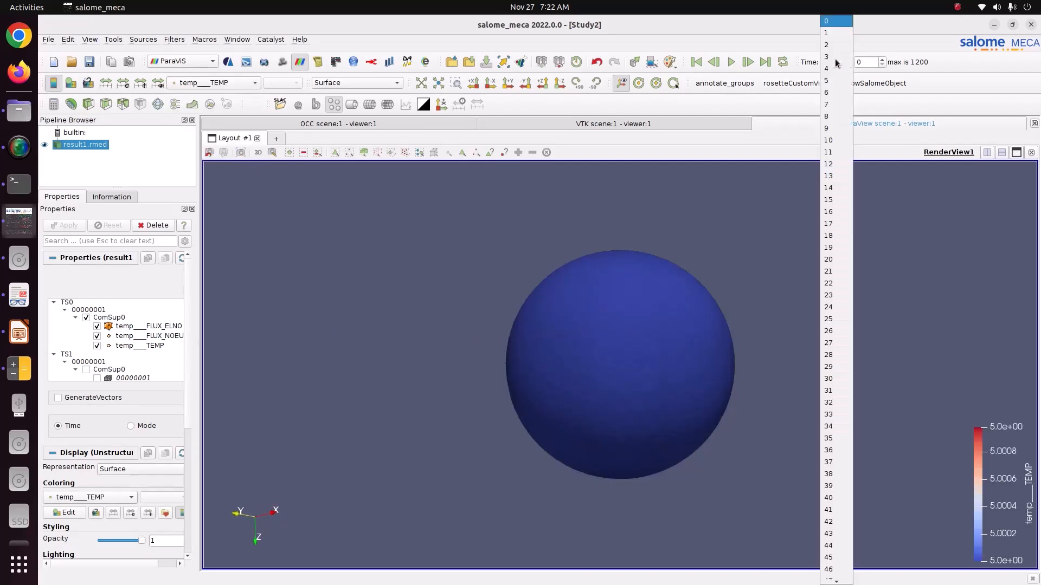
left_click(841, 22)
left_click(841, 63)
left_click(827, 130)
left_click(838, 63)
scroll(831, 27, "up", 1)
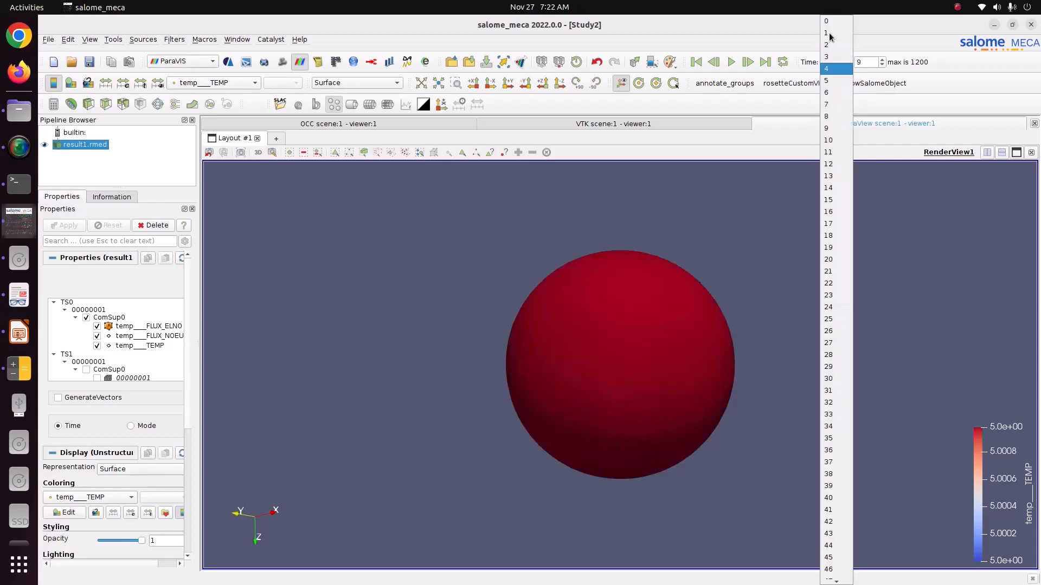
left_click(828, 33)
left_click(730, 62)
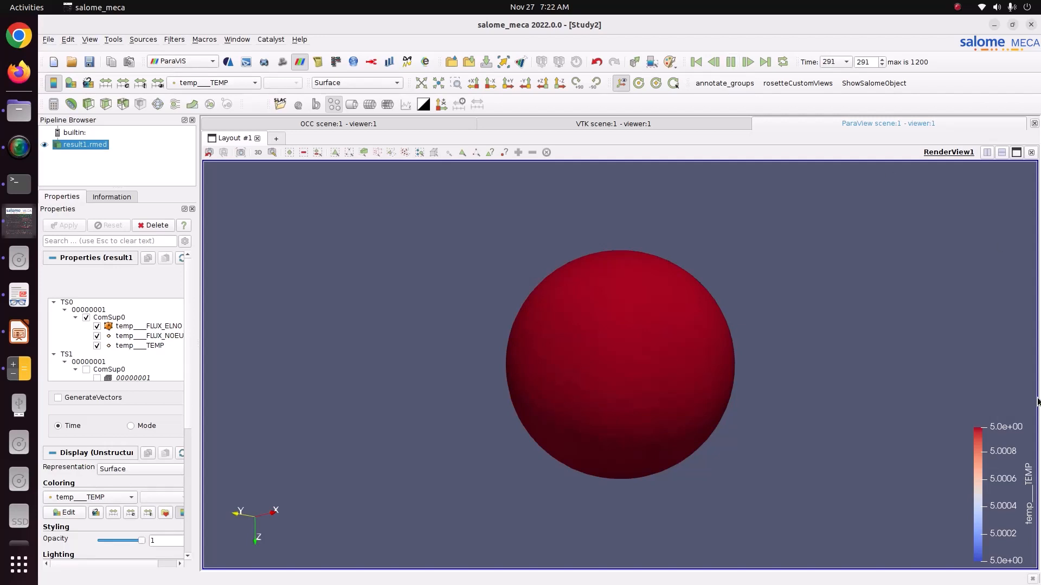
left_click_drag(1015, 485, 945, 246)
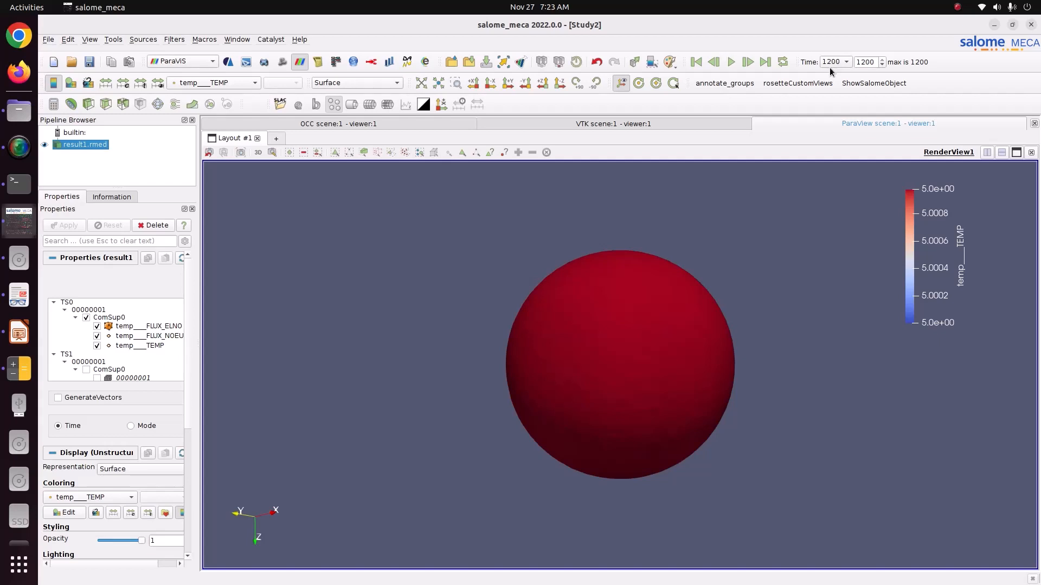
Set the time to 1157, refresh the temp____TEMP colouring by switching through temp____FLUX_NOEU, and move the legend to the sphere's other side
left_click(829, 64)
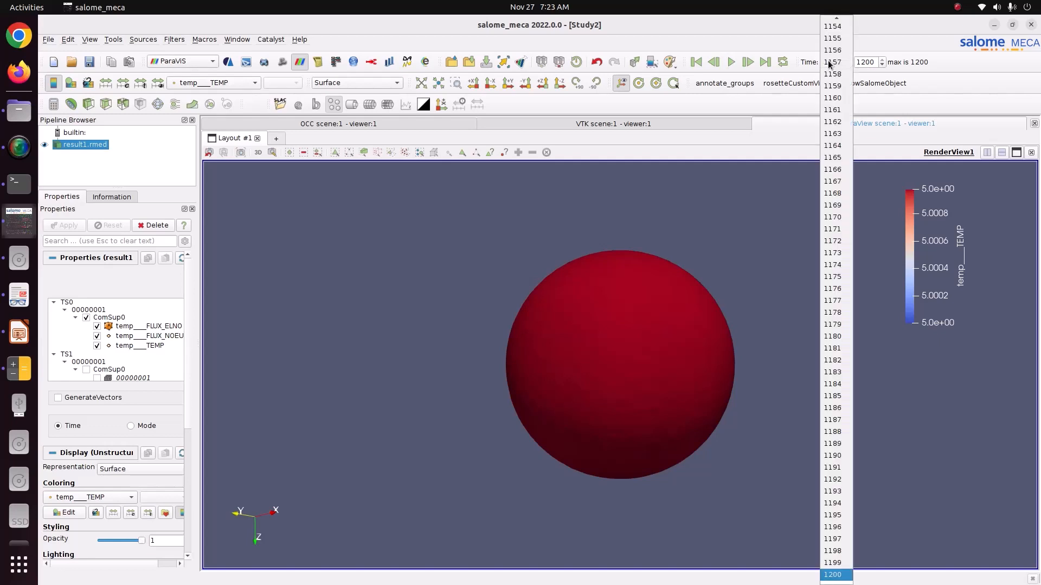
left_click(829, 62)
left_click(214, 83)
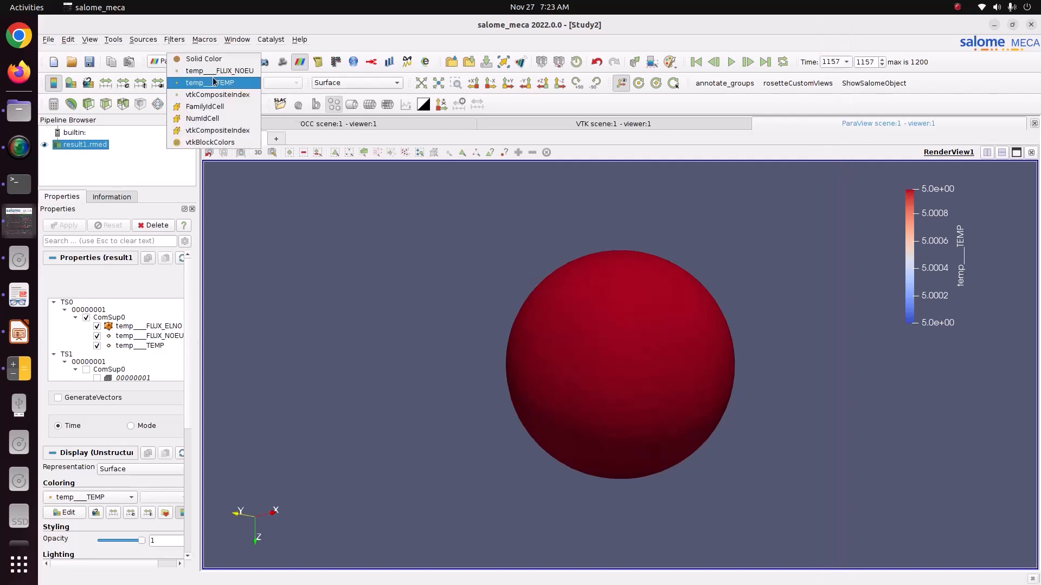
left_click(214, 70)
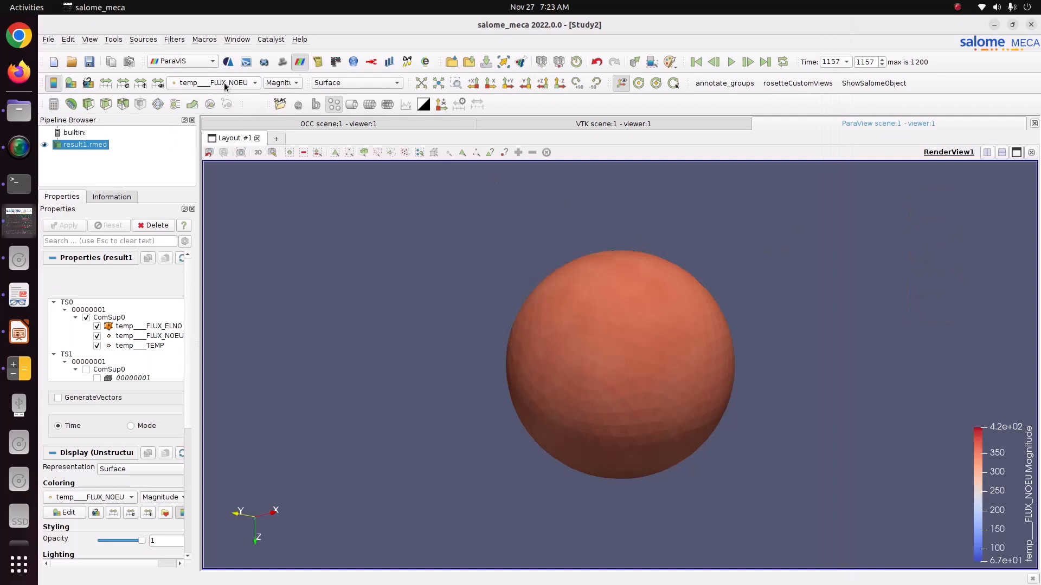
left_click(224, 82)
left_click(225, 89)
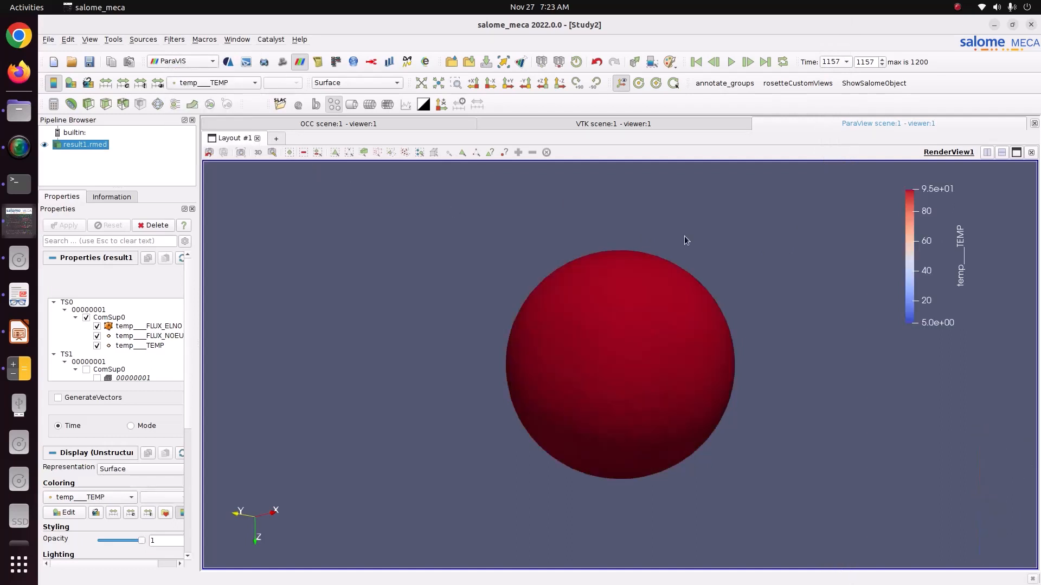
left_click_drag(924, 255, 249, 266)
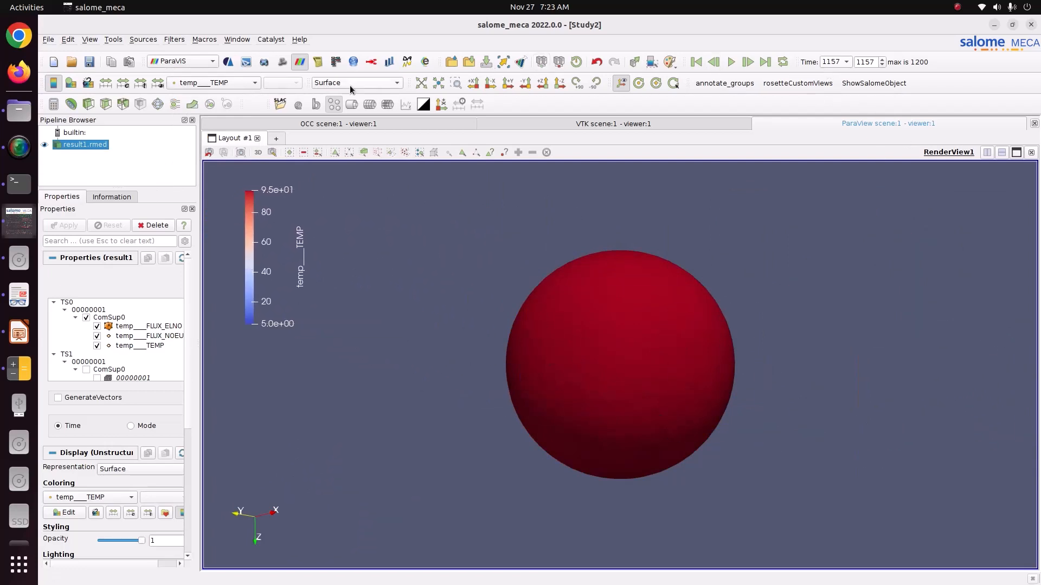
View temp____FLUX_NOEU on the sphere again and return the colouring to temp____TEMP
left_click(215, 83)
left_click(217, 71)
left_click(222, 85)
left_click(217, 119)
left_click_drag(643, 349, 580, 357)
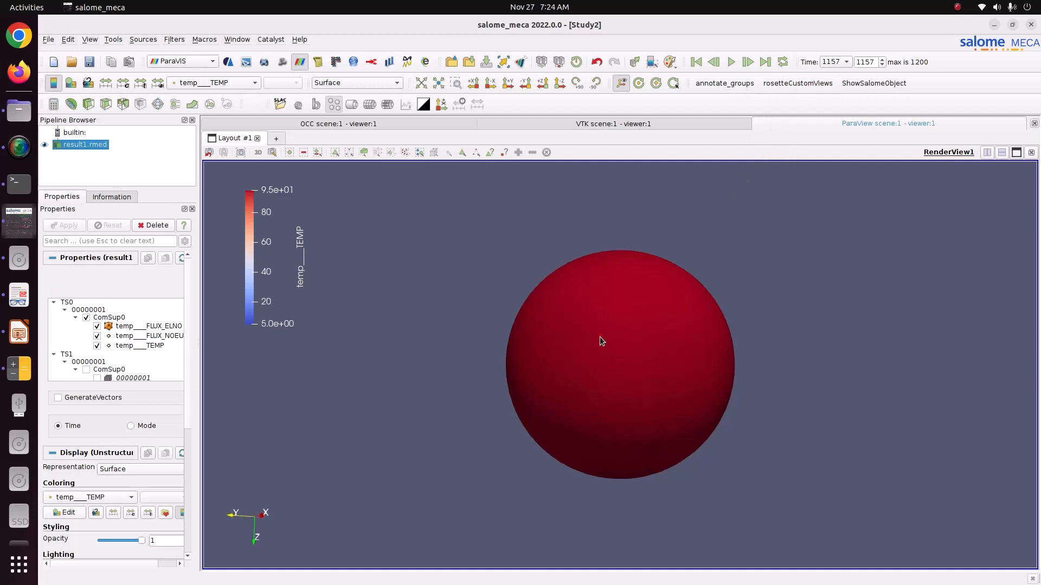
Clip result1.rmed with an X-normal plane, hide the plane outline, and view the cut face along -X
left_click(89, 104)
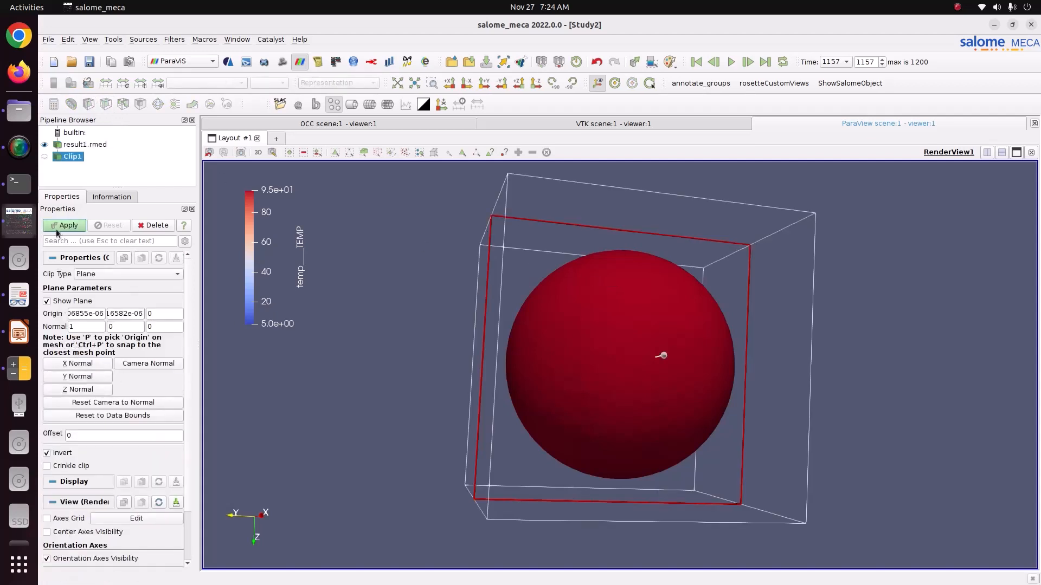
left_click(66, 302)
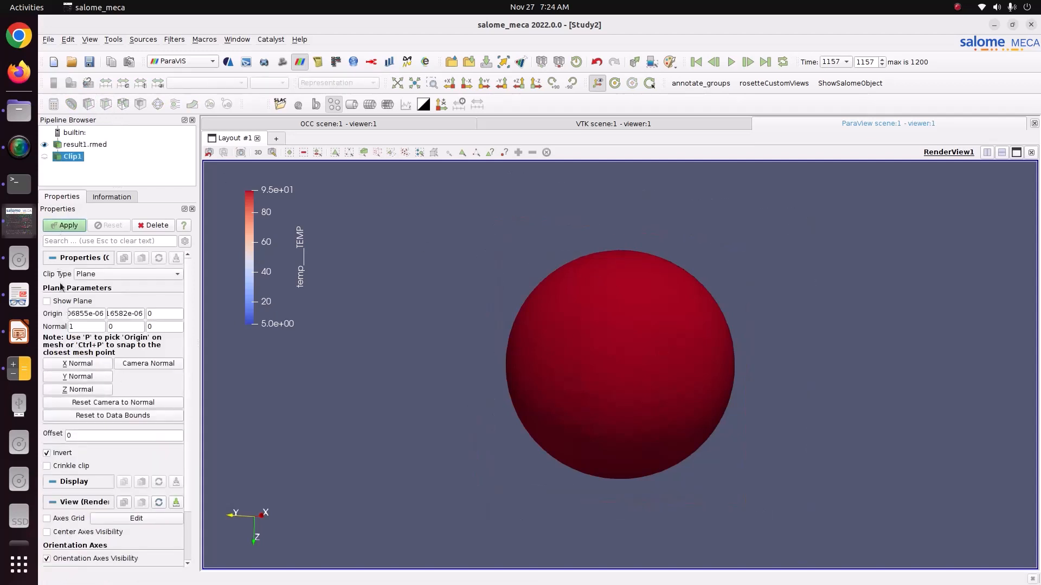
left_click(61, 229)
left_click(490, 84)
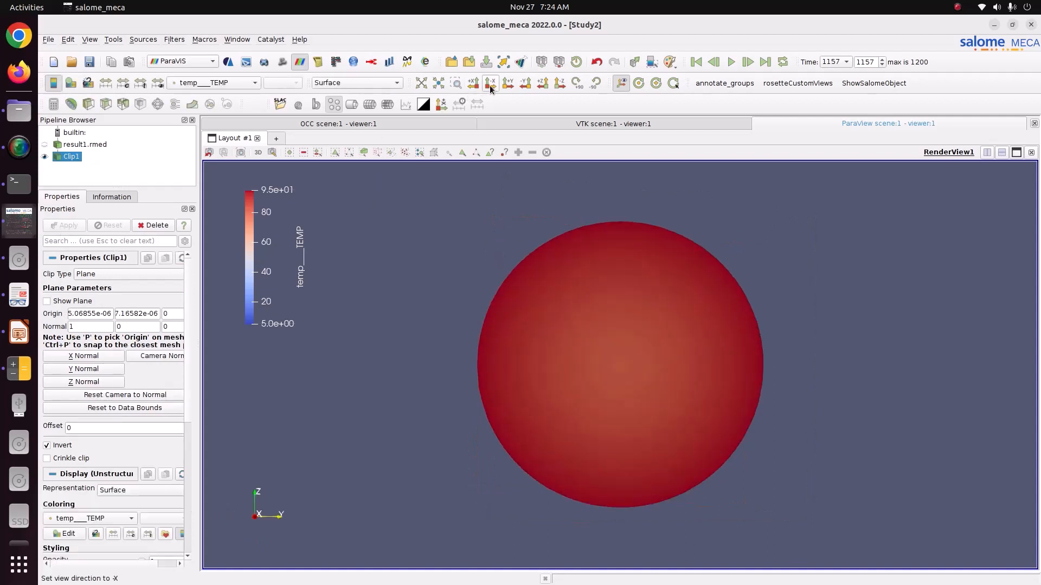
scroll(636, 319, "up", 2)
scroll(633, 347, "down", 3)
left_click_drag(646, 346, 610, 369)
left_click(489, 84)
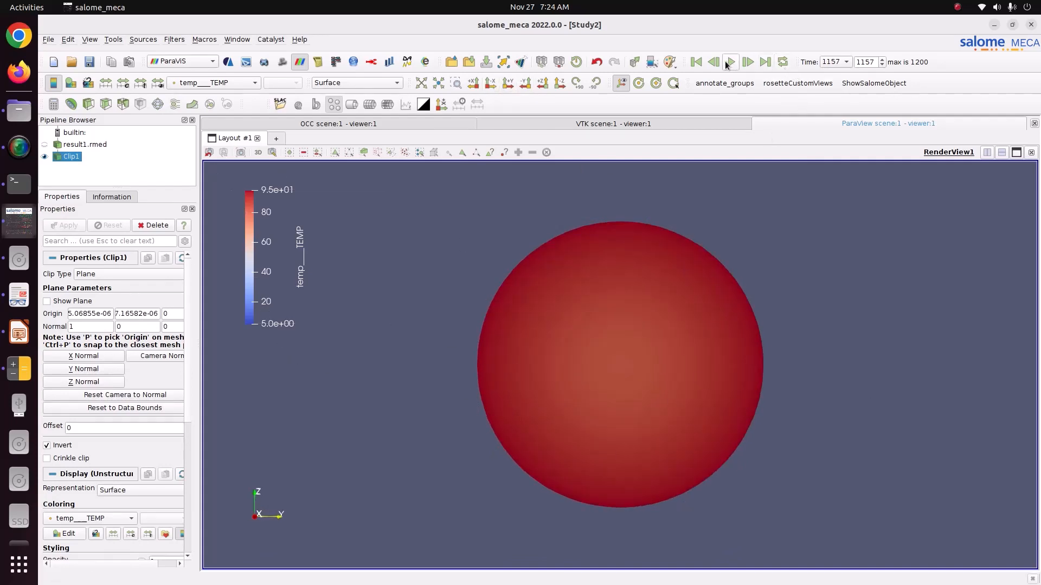
Play the clipped egg's temperature animation from the first time step, checking the textbook's calculated cooking time in Document Viewer meanwhile
left_click(696, 63)
left_click(732, 65)
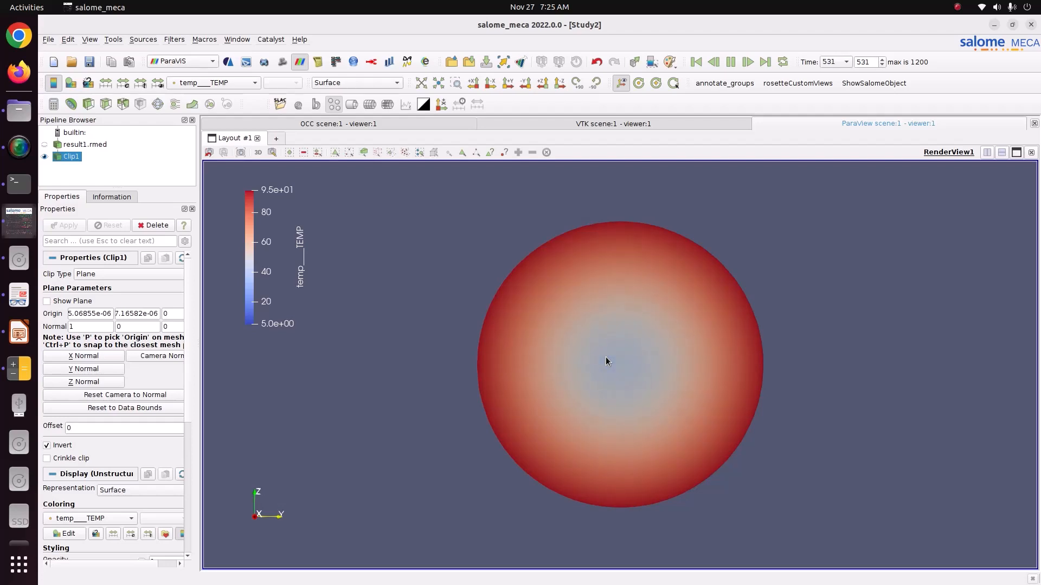
left_click(20, 297)
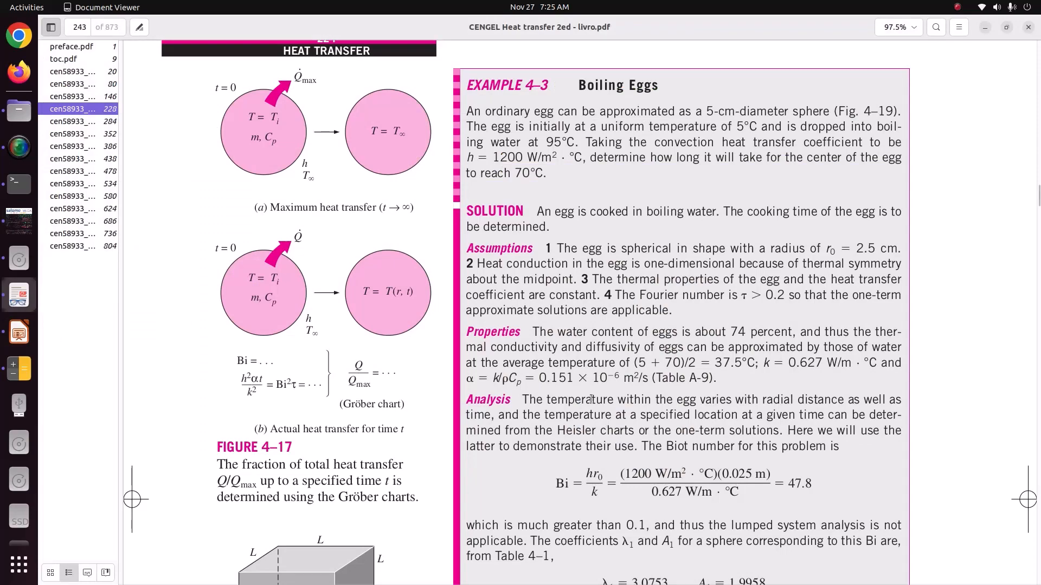
scroll(609, 418, "down", 6)
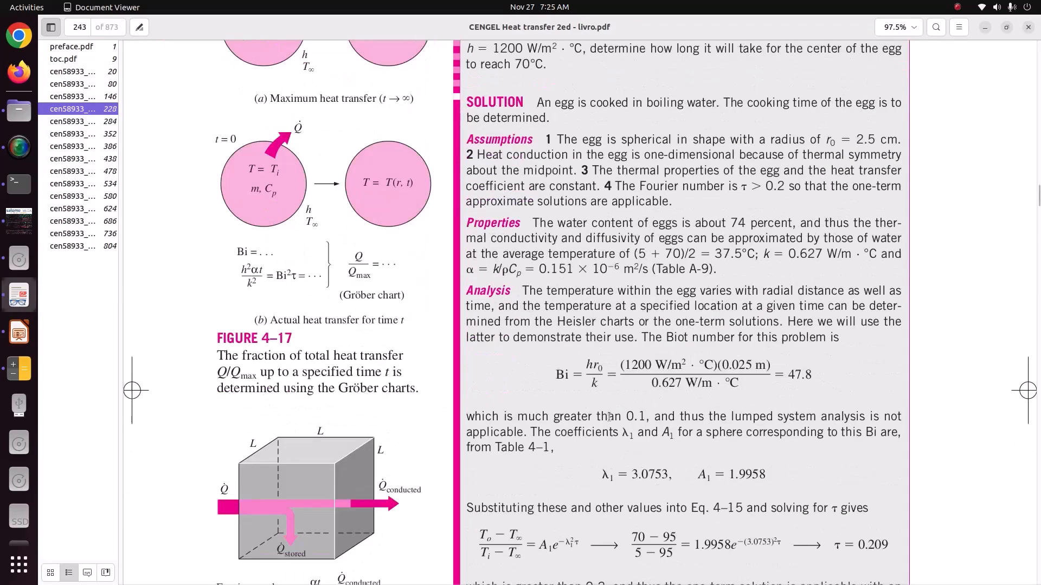
left_click_drag(767, 437, 727, 437)
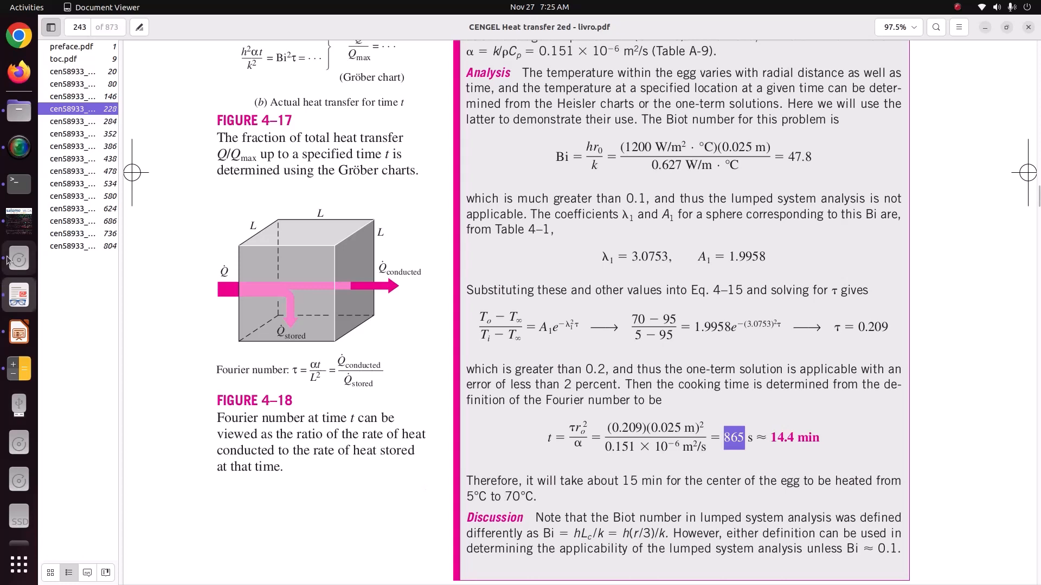
left_click(19, 221)
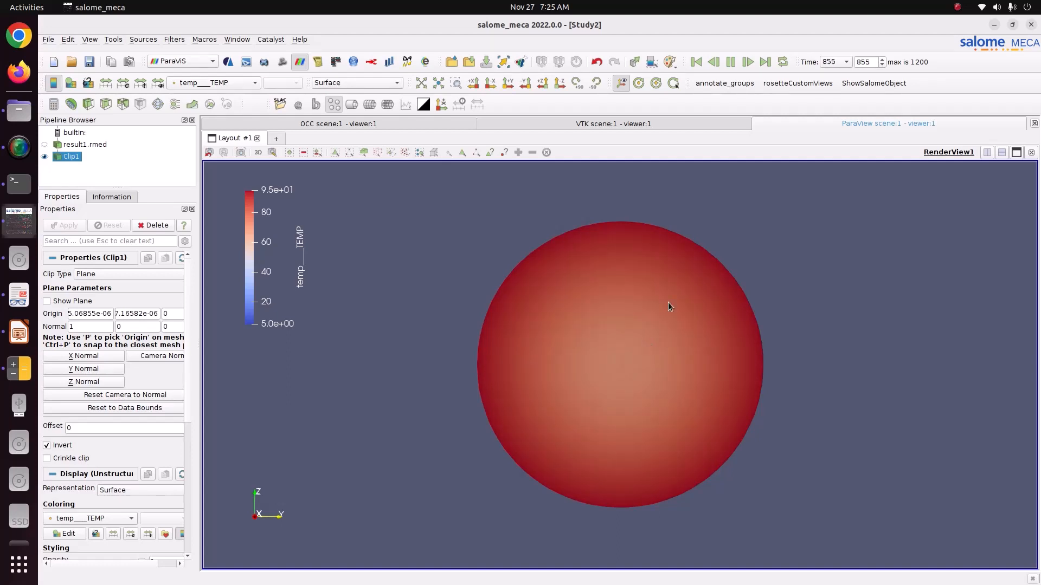
Pause the temperature animation just past the cooking time, and check the textbook answer in the Impress slide and the Document Viewer solution
left_click(730, 66)
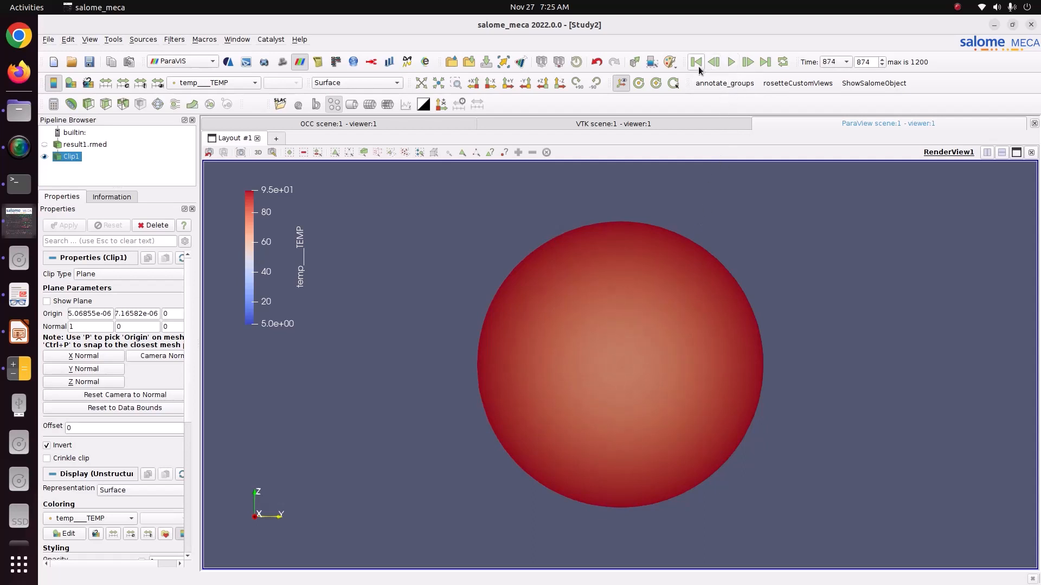
left_click(708, 67)
left_click(19, 332)
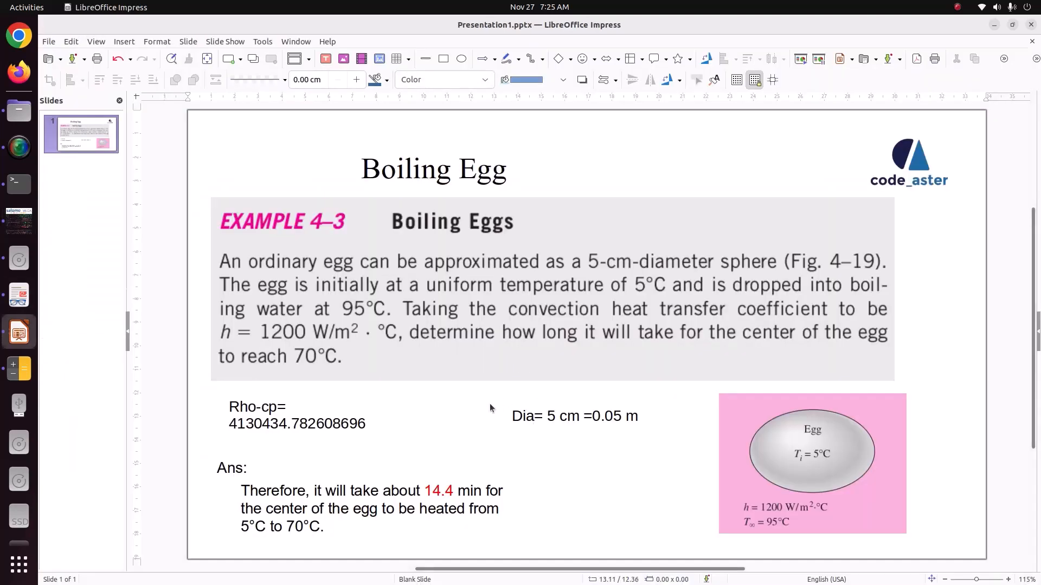
left_click(11, 300)
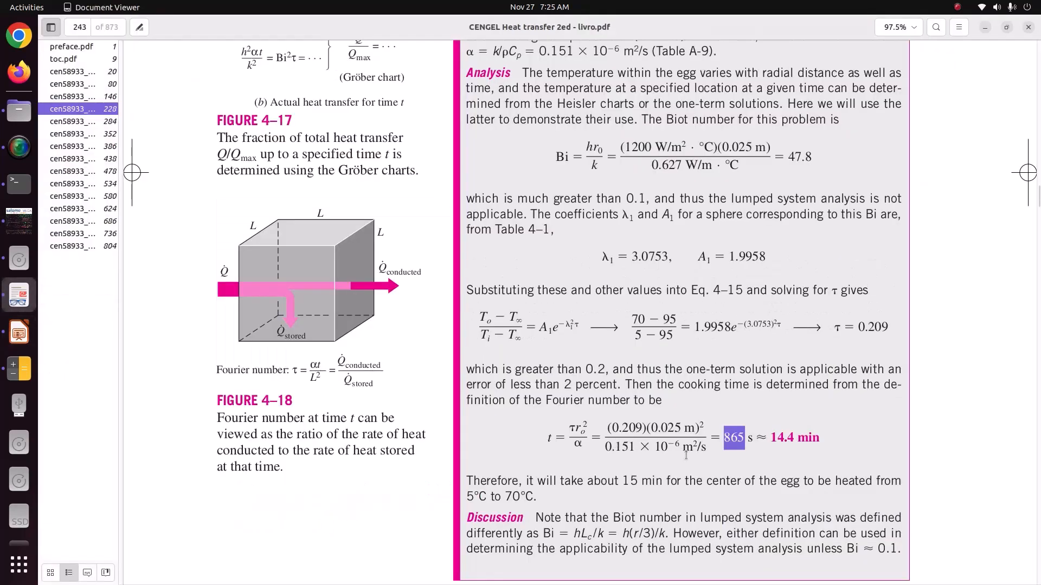
left_click(19, 225)
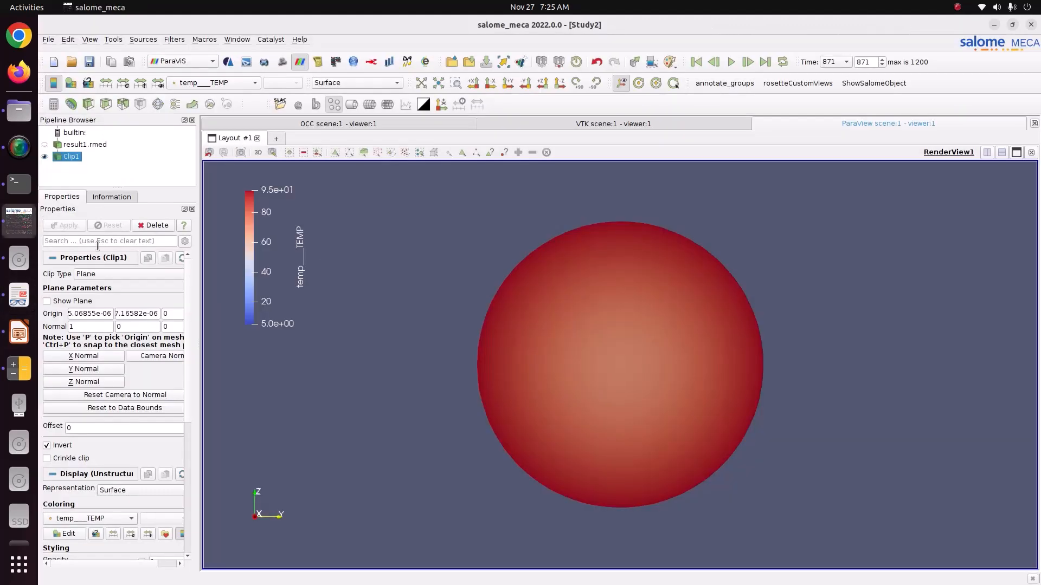
Step the time back to 865 and query the point temperature at the centre of the cut face
left_click(719, 67)
left_click(504, 153)
mouse_move(617, 367)
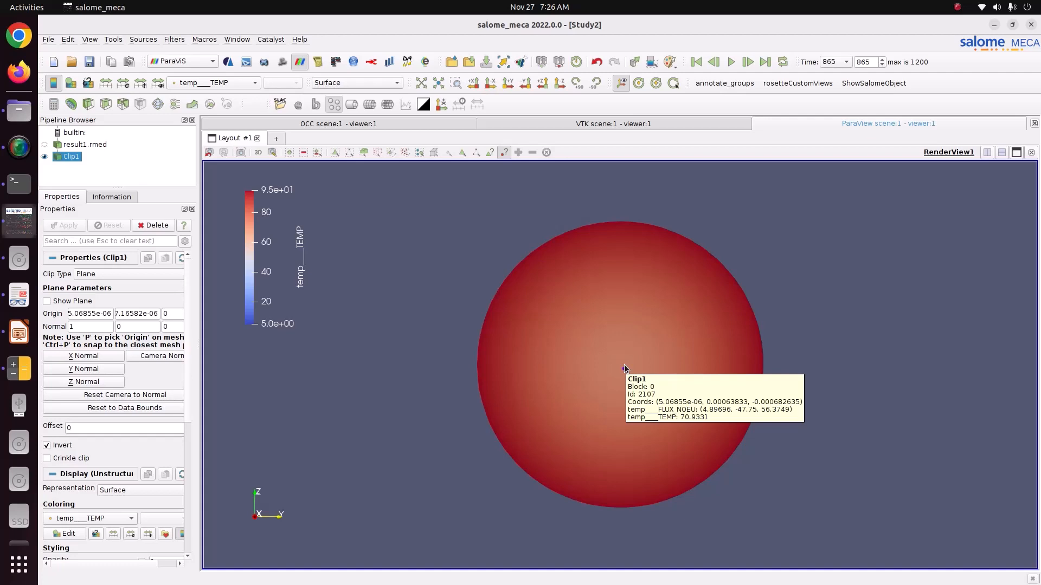
Set the time to 918, 933 and 1115 in turn, examining the point temperature near the egg's centre
left_click(844, 62)
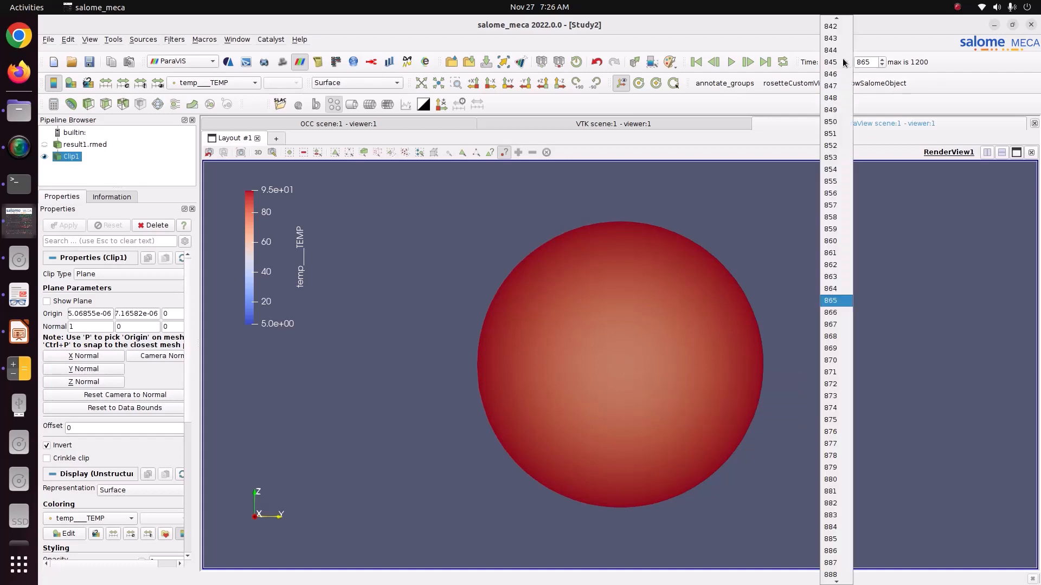
left_click(832, 508)
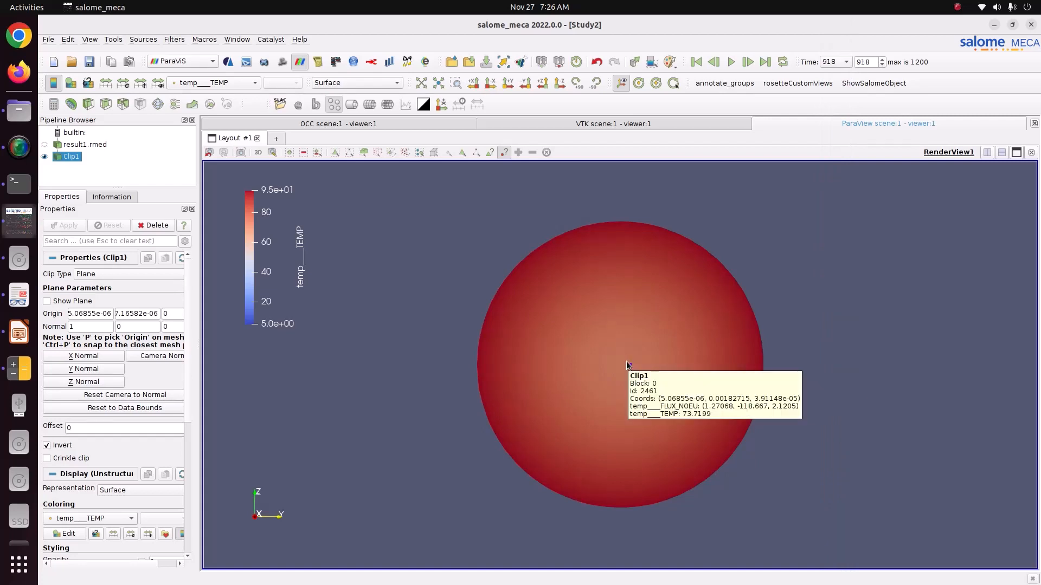
left_click(832, 62)
left_click(848, 478)
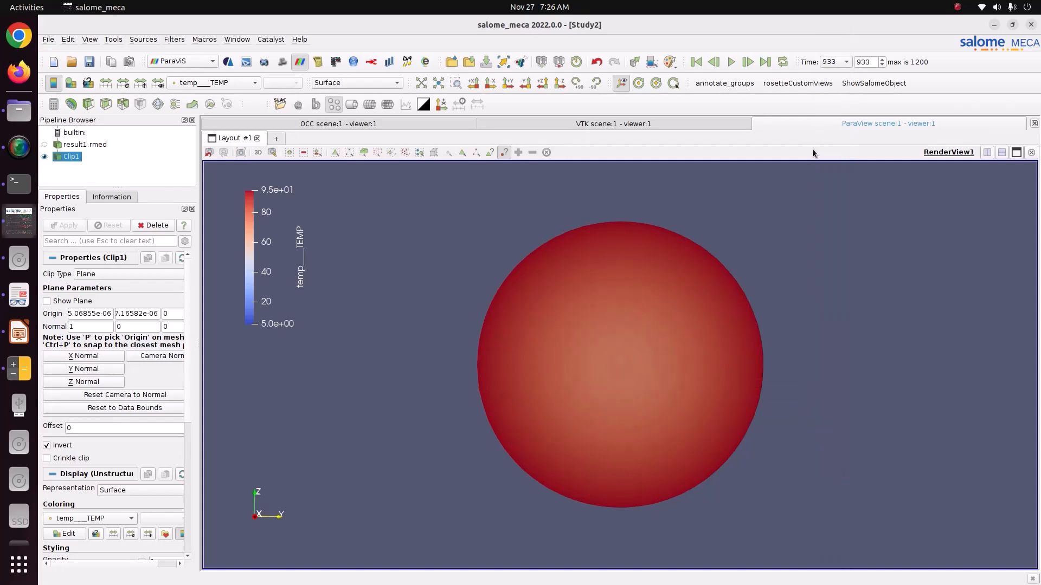
left_click(848, 66)
scroll(829, 460, "down", 20)
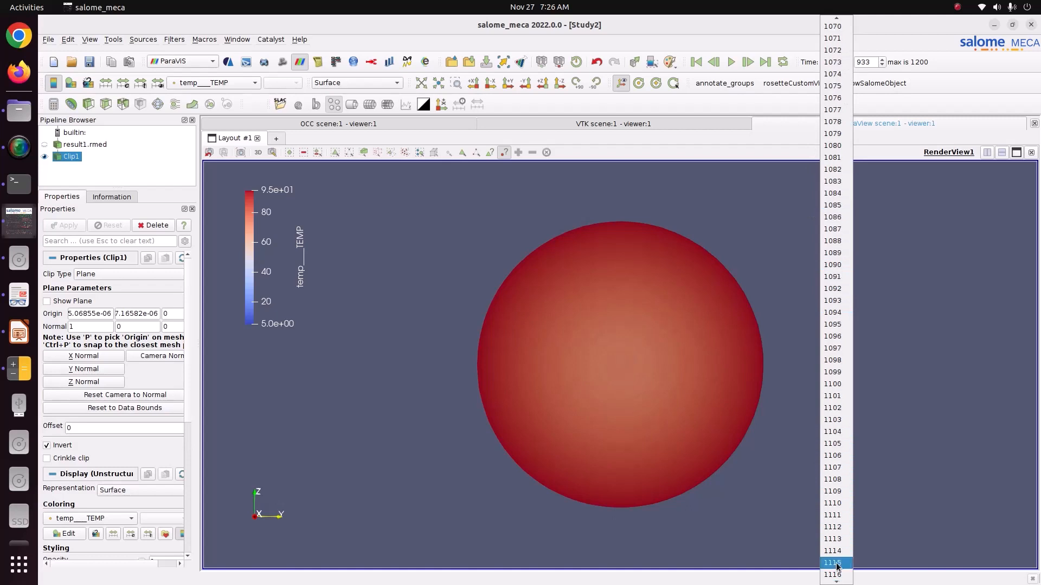
left_click(832, 563)
mouse_move(627, 355)
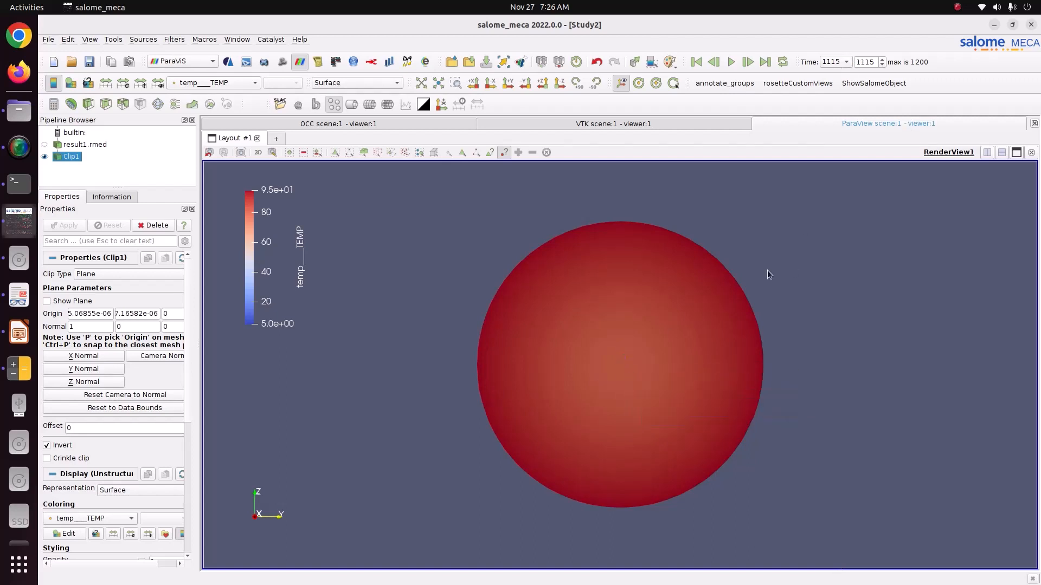
Add a Plot Data Over Time filter to Clip1
left_click(172, 40)
left_click(181, 50)
type("plot")
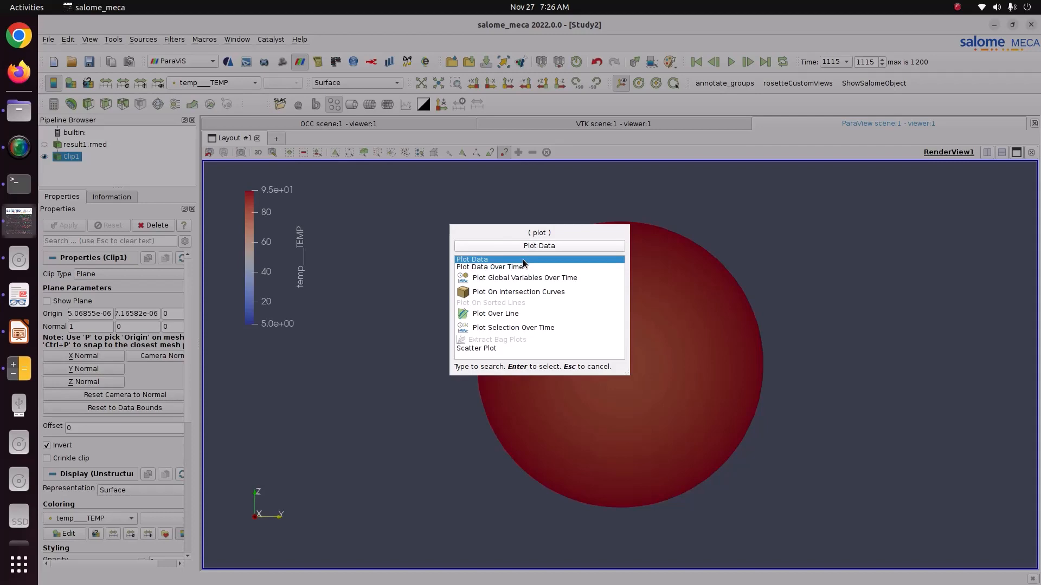
left_click(484, 268)
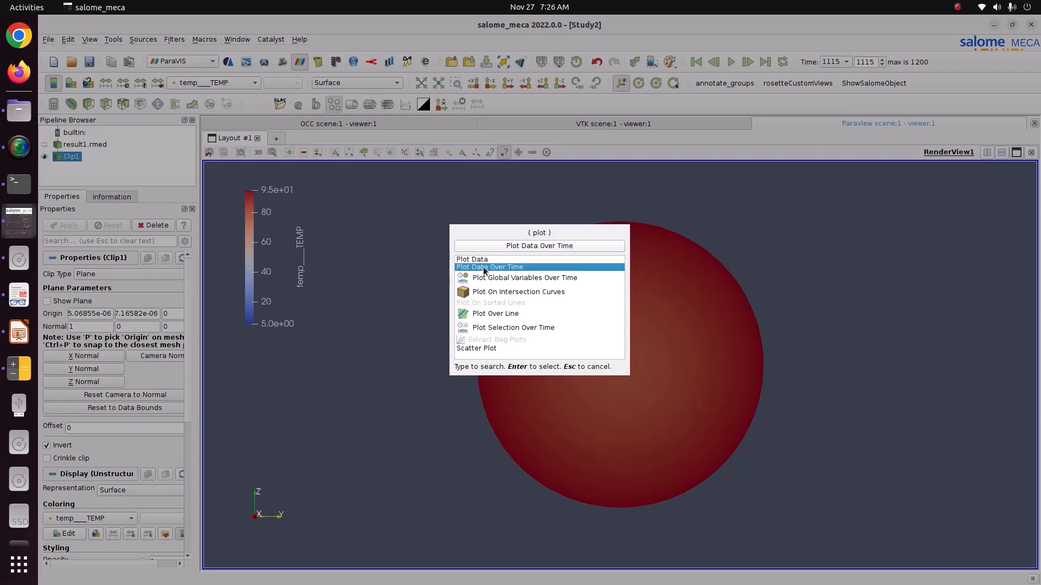
key("Return")
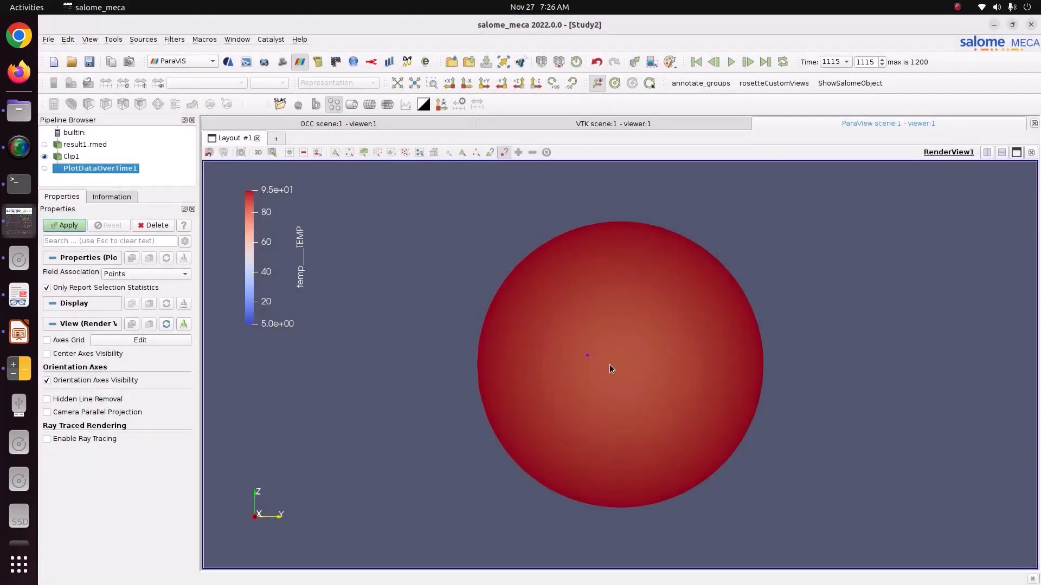
Turn off the point query, select the points through the clip in a small rectangle around its centre, and generate the plot over time
mouse_move(613, 367)
left_click(505, 153)
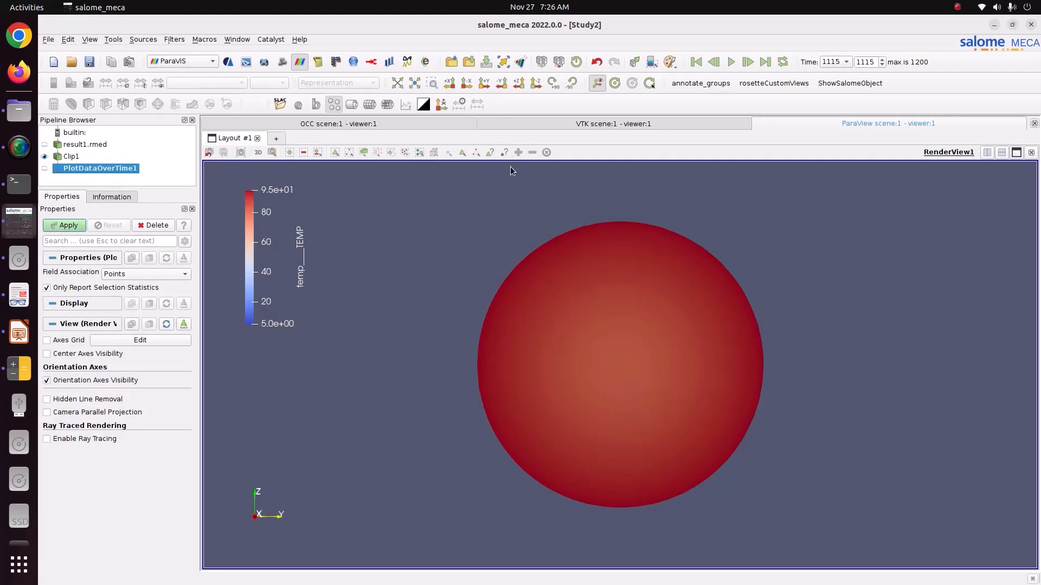
left_click(377, 154)
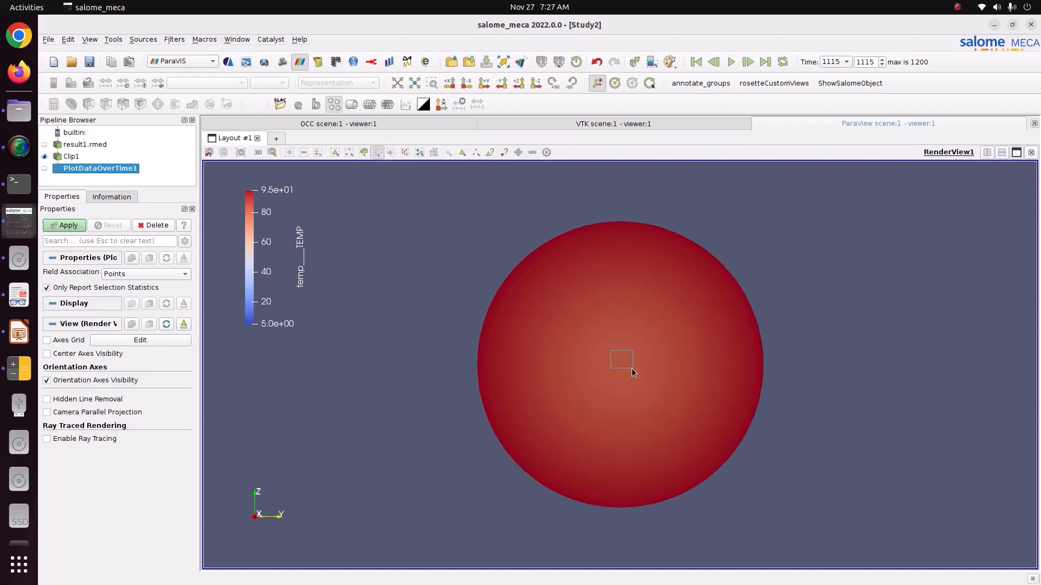
left_click_drag(610, 351, 632, 369)
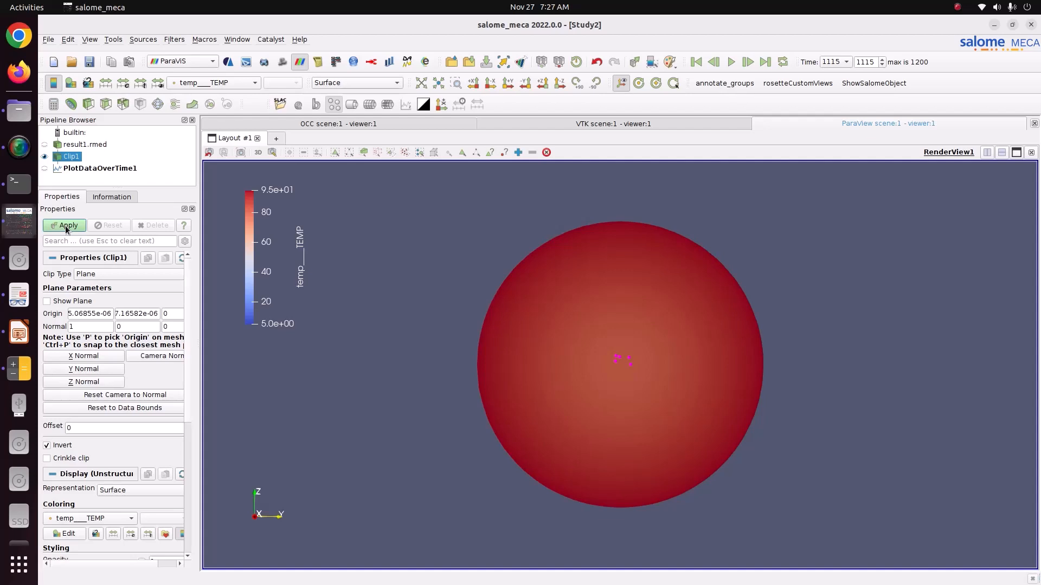
left_click(66, 227)
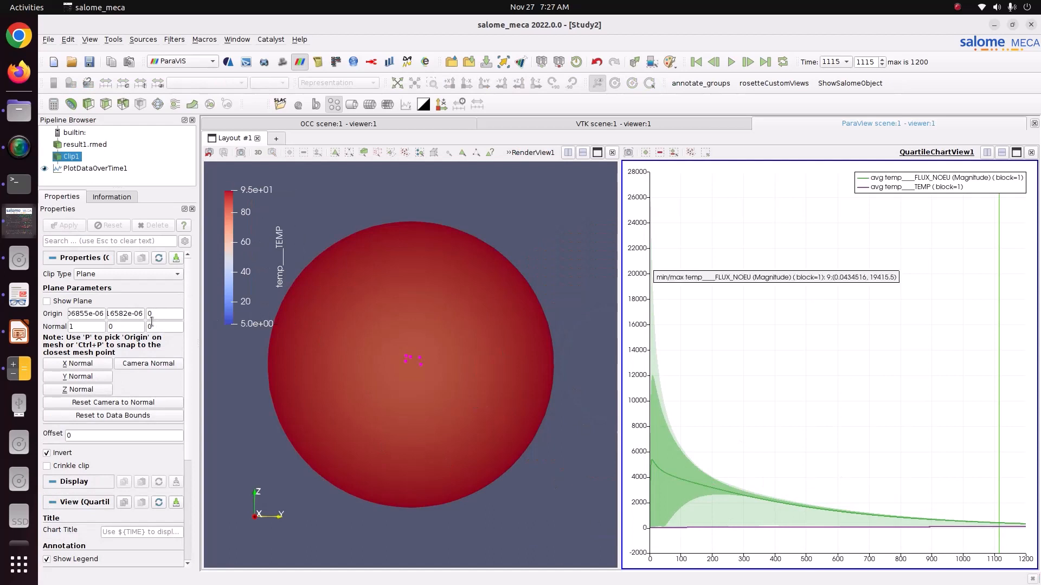
Widen the properties area and hide all series of PlotDataOverTime1, keeping Time as the X array
left_click_drag(199, 346, 288, 348)
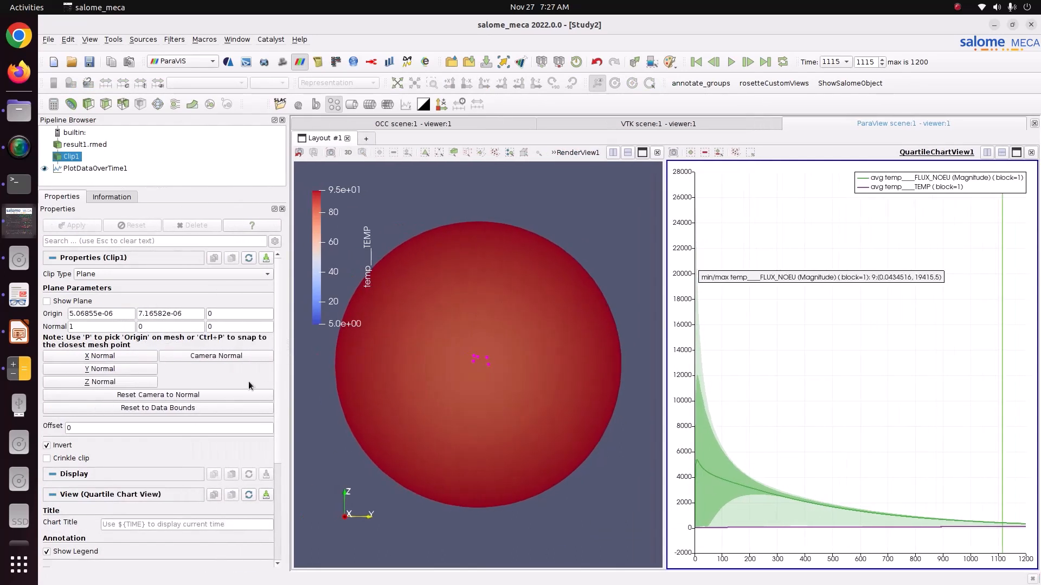
left_click(85, 169)
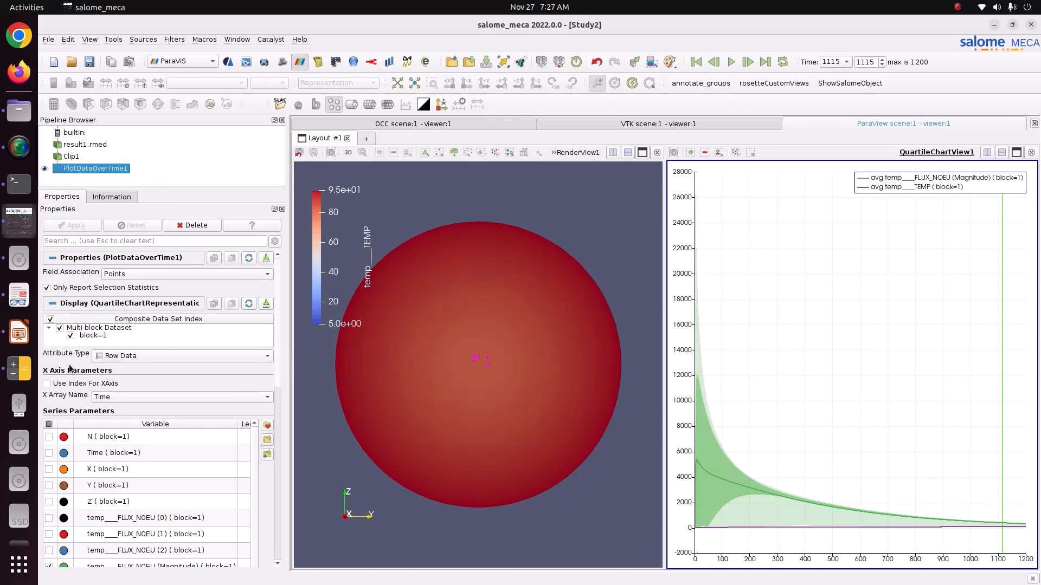
left_click(116, 398)
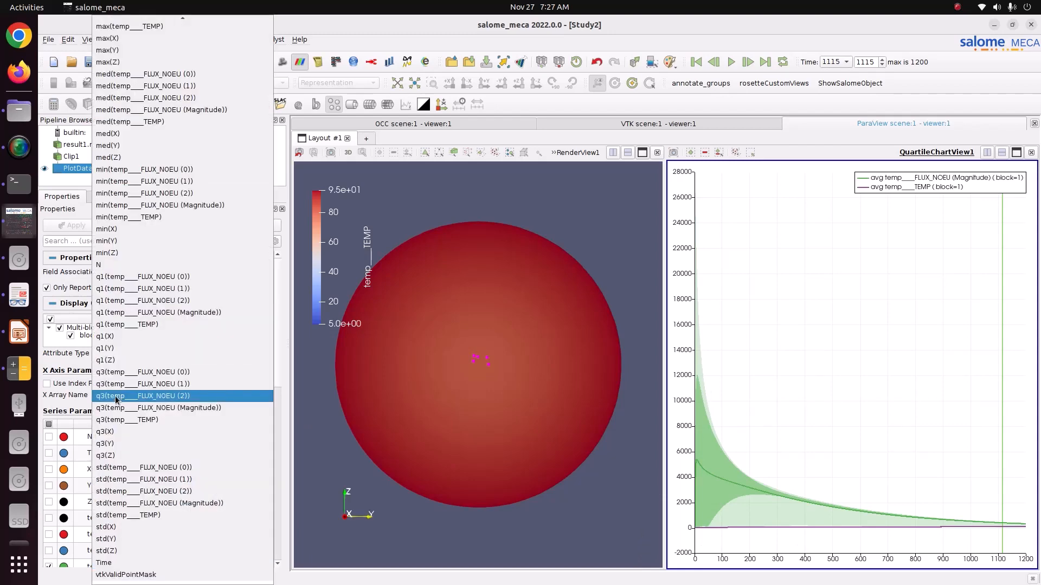
left_click(320, 422)
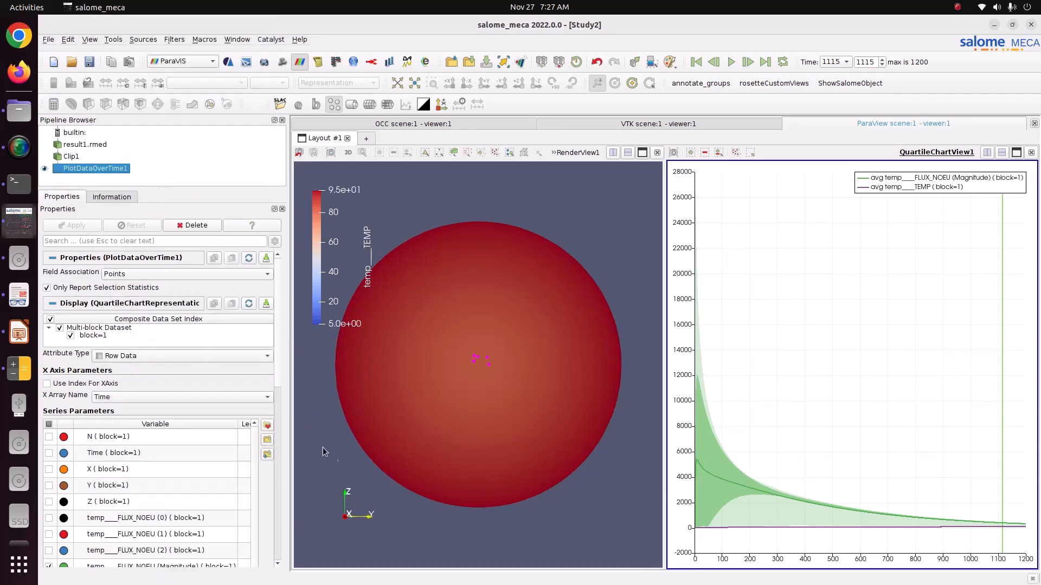
left_click(48, 425)
left_click(48, 424)
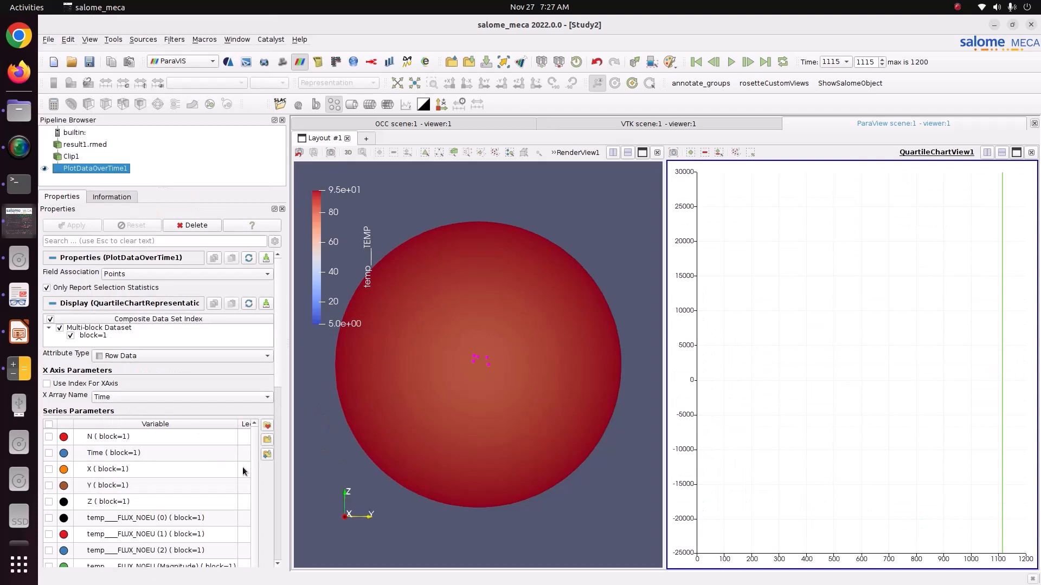
Show only the temp____TEMP (block=1) series in the quartile chart
scroll(252, 470, "down", 1)
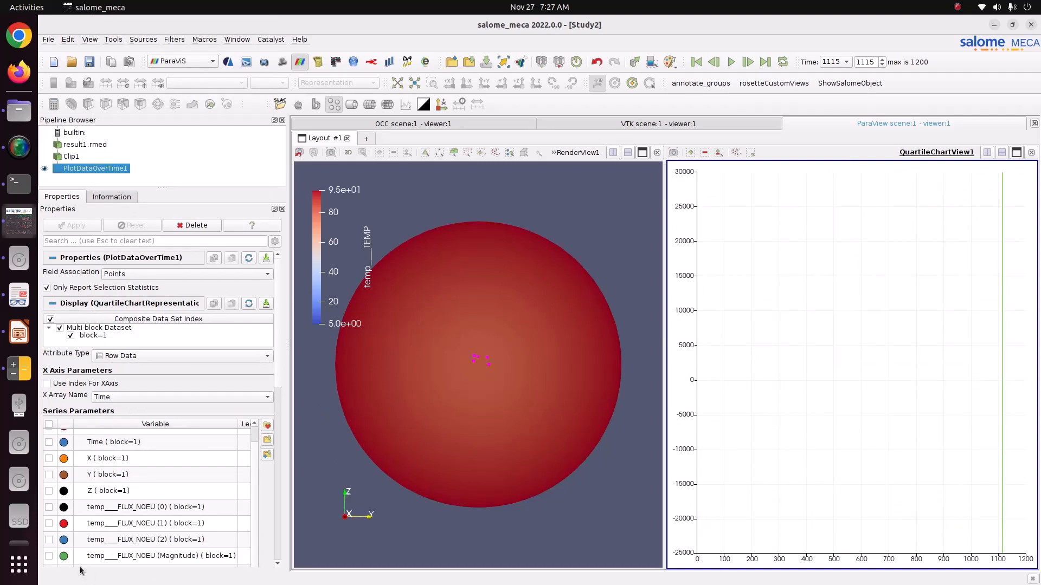
scroll(119, 538, "down", 2)
scroll(119, 538, "down", 2)
scroll(119, 496, "up", 1)
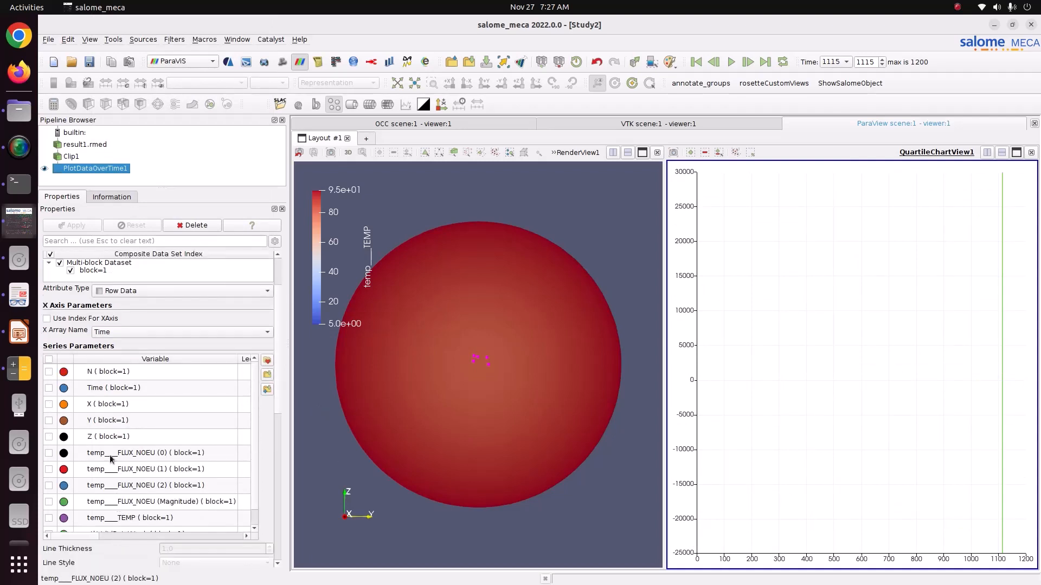
scroll(67, 401, "down", 3)
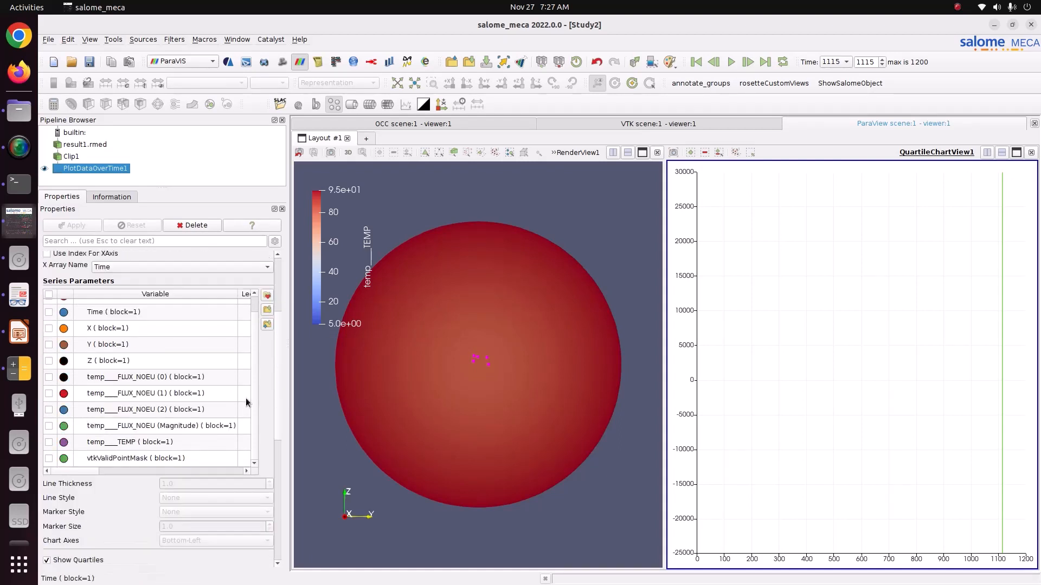
mouse_move(254, 380)
left_mouse_down()
mouse_move(258, 346)
mouse_move(256, 395)
left_mouse_up()
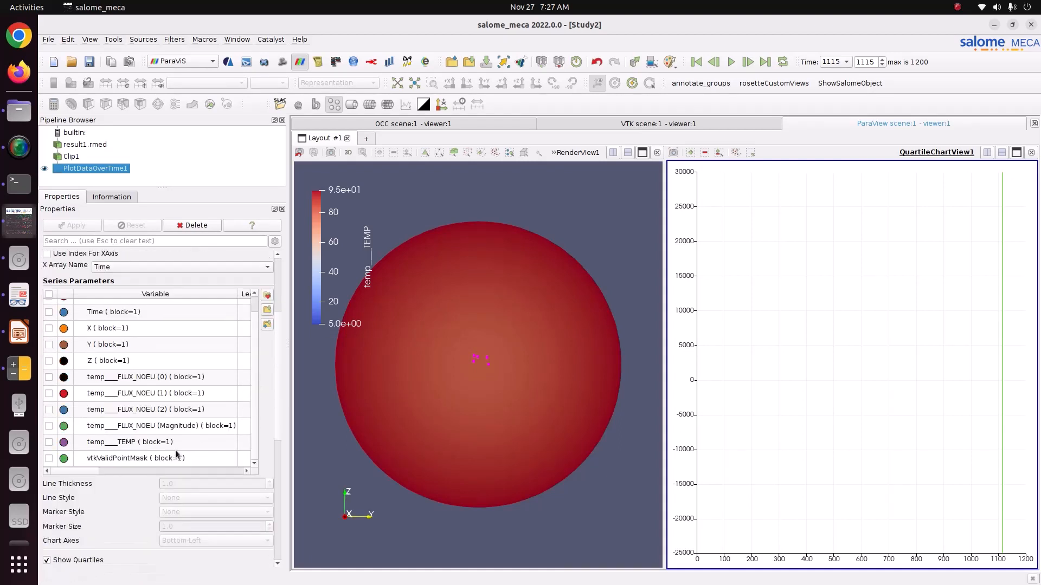
left_click(48, 442)
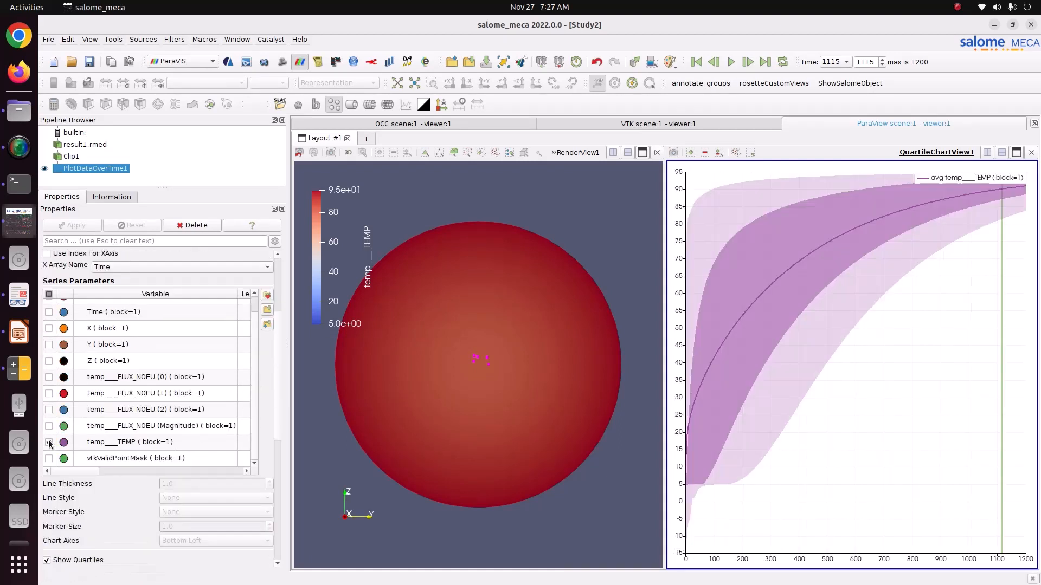
Turn off the quartiles and ranges in the chart, leaving only the average temp____TEMP curve
mouse_move(277, 426)
left_mouse_down()
mouse_move(282, 473)
mouse_move(285, 371)
mouse_move(281, 550)
mouse_move(279, 343)
left_mouse_up()
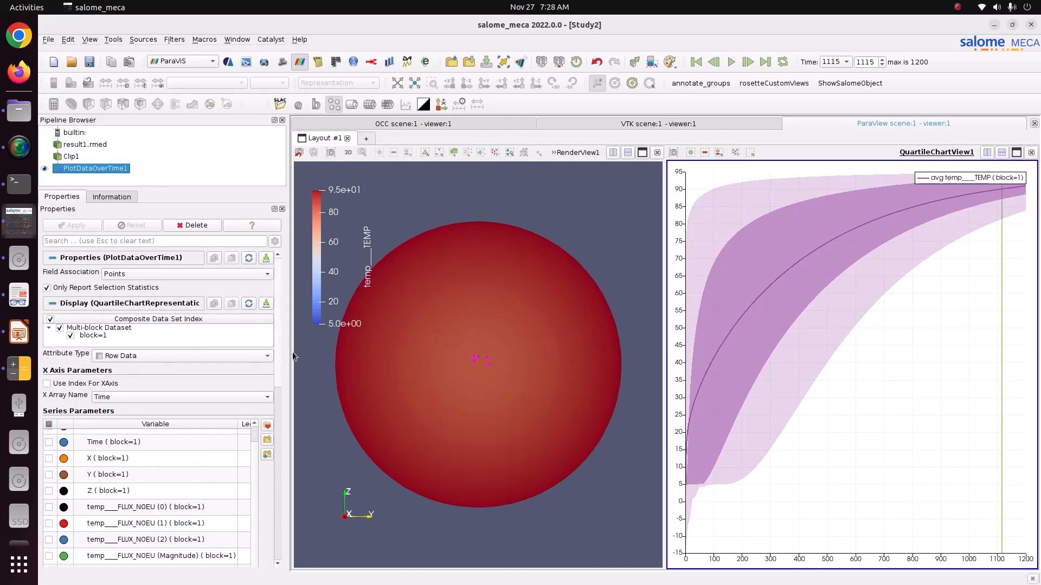
left_click_drag(278, 347, 278, 437)
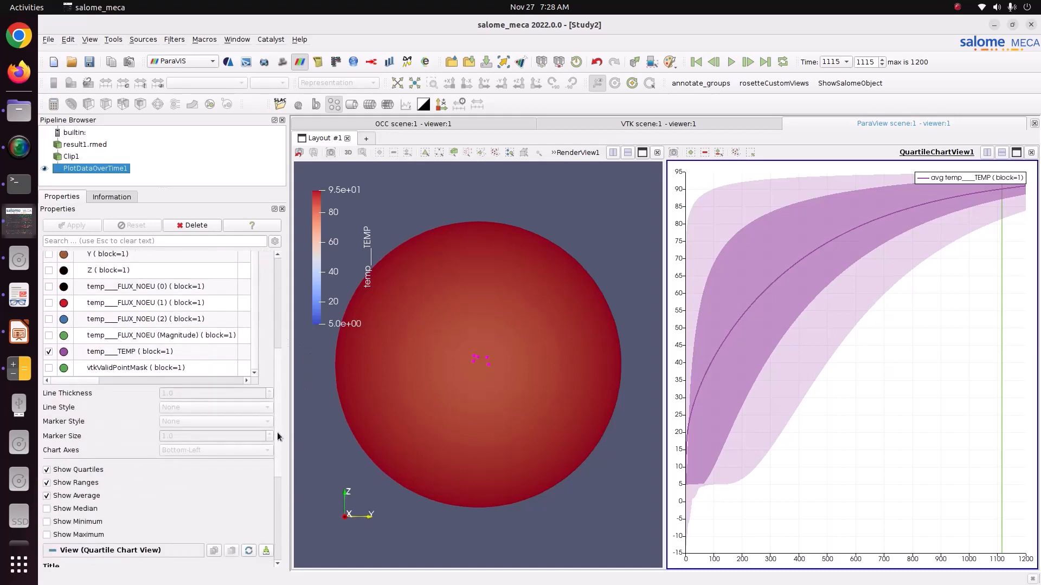
left_click(75, 472)
left_click(73, 484)
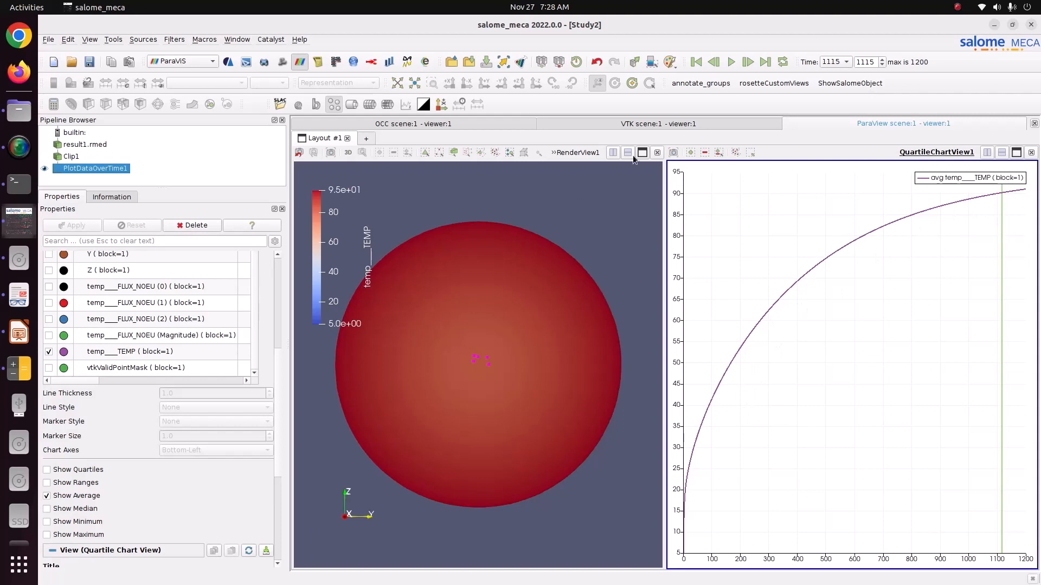
Play the animation from the first time step, pausing at 158 and 299 to compare the cut face with the temperature curve
left_click(695, 62)
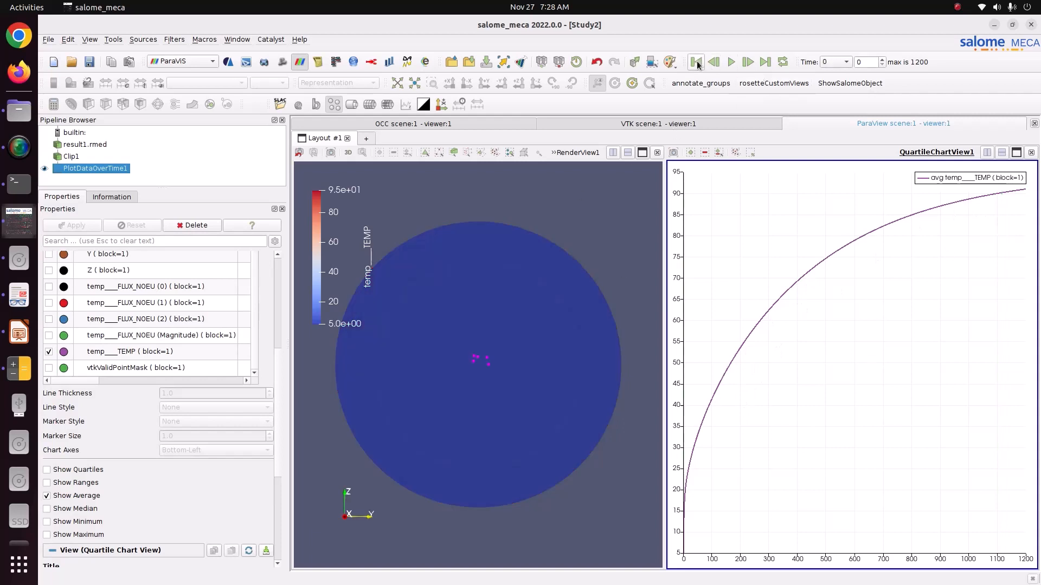
left_click(732, 62)
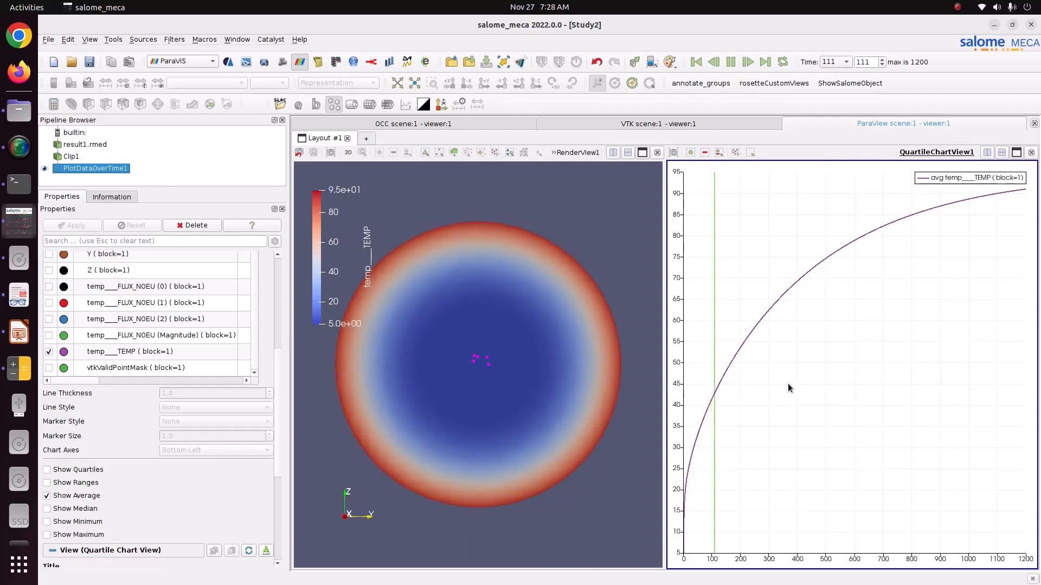
left_click(731, 62)
mouse_move(726, 372)
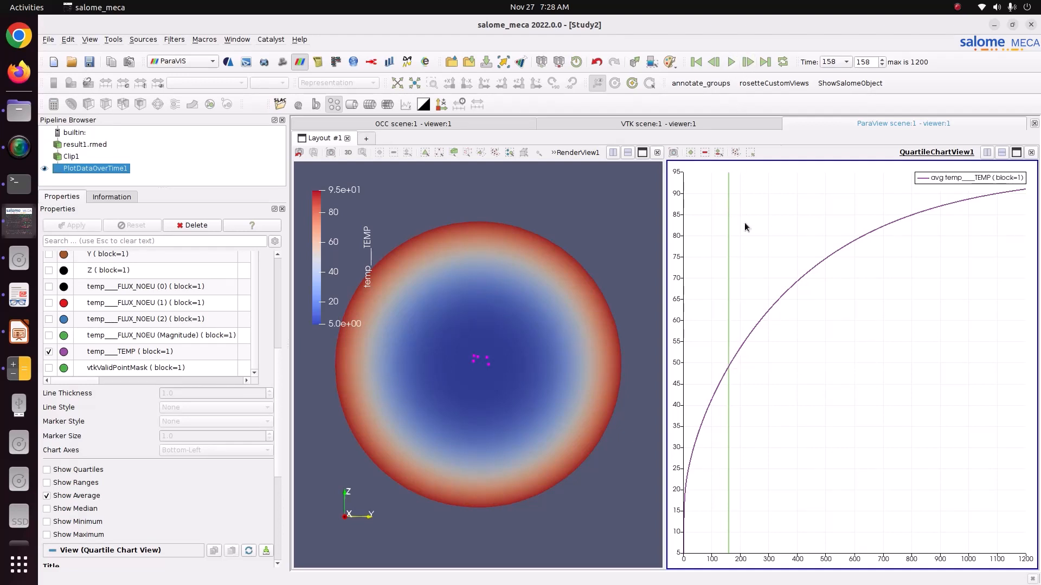
left_click(729, 63)
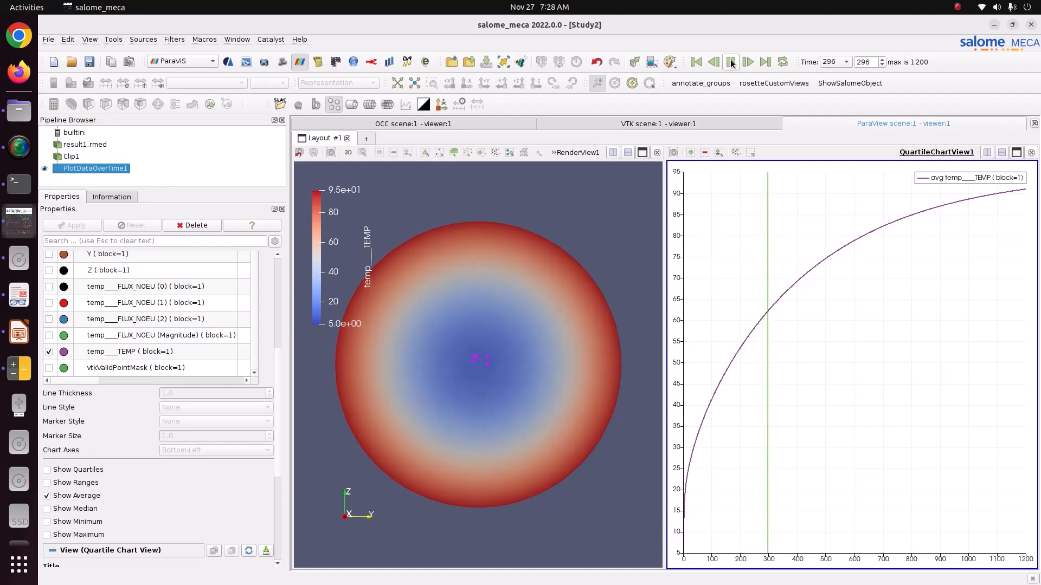
left_click(731, 63)
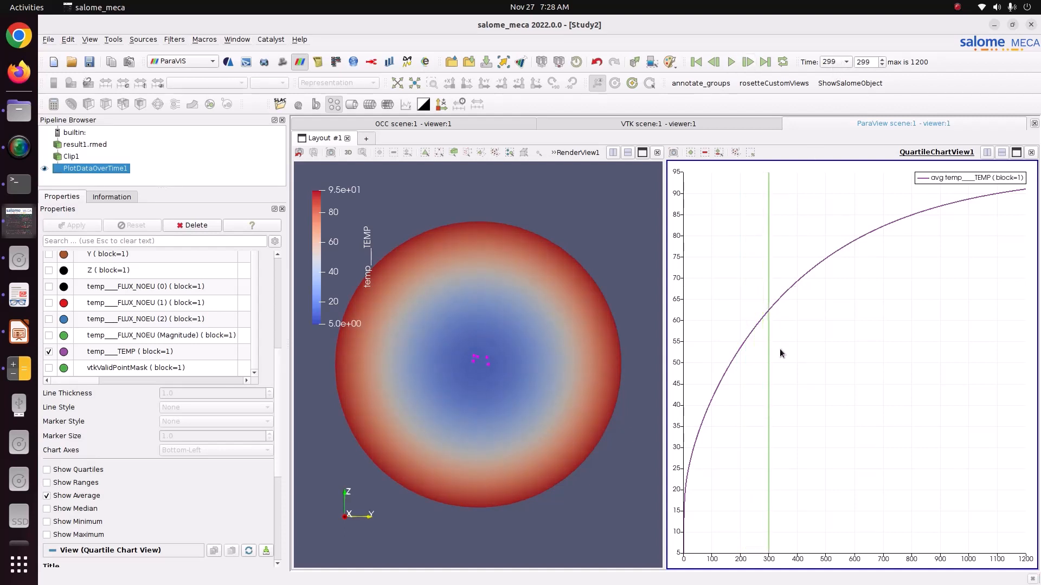
mouse_move(766, 311)
scroll(483, 359, "down", 2)
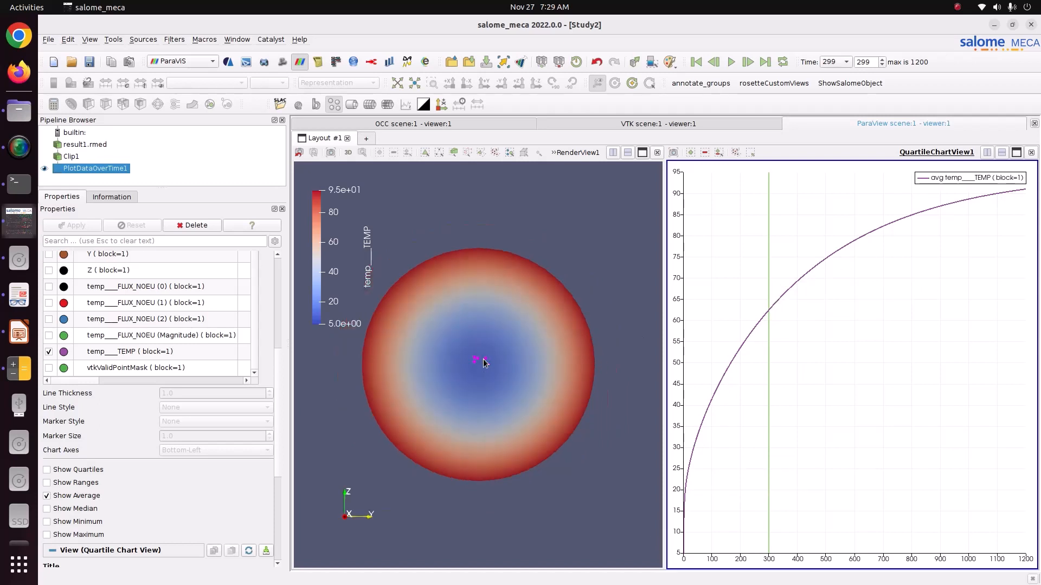
left_click_drag(276, 465, 277, 392)
left_click(267, 385)
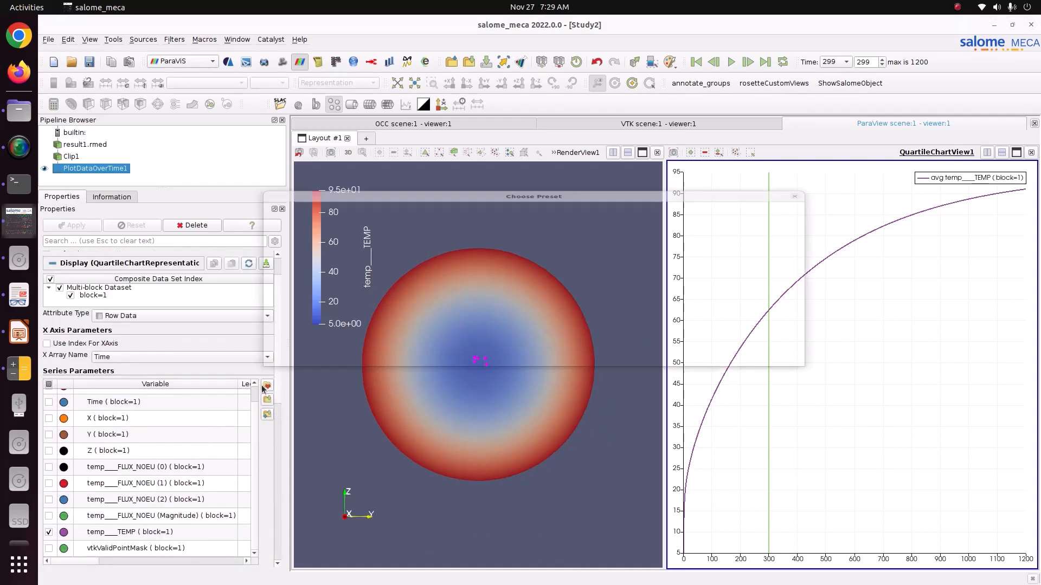
left_click(794, 130)
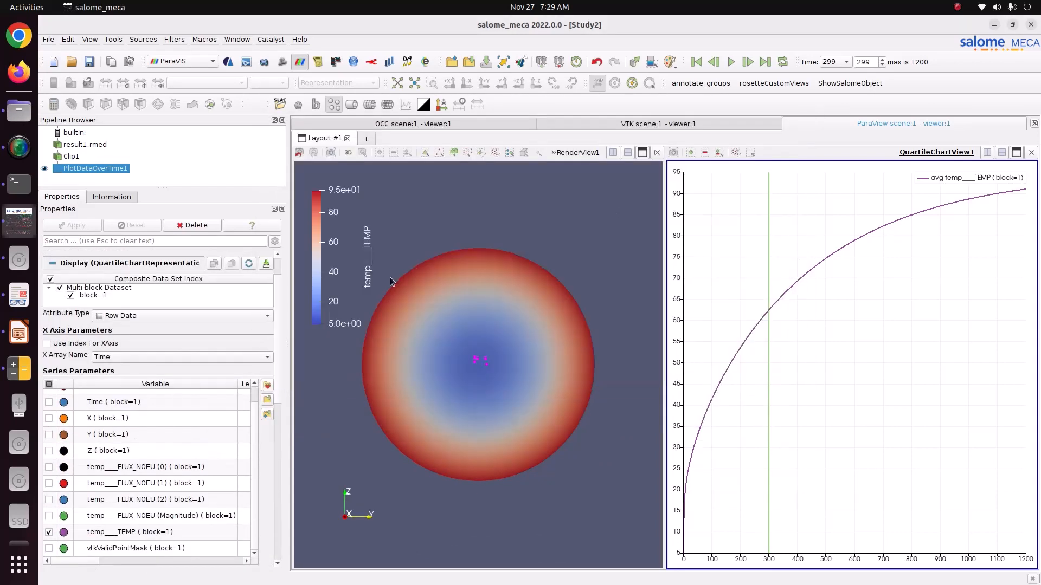
left_click(71, 156)
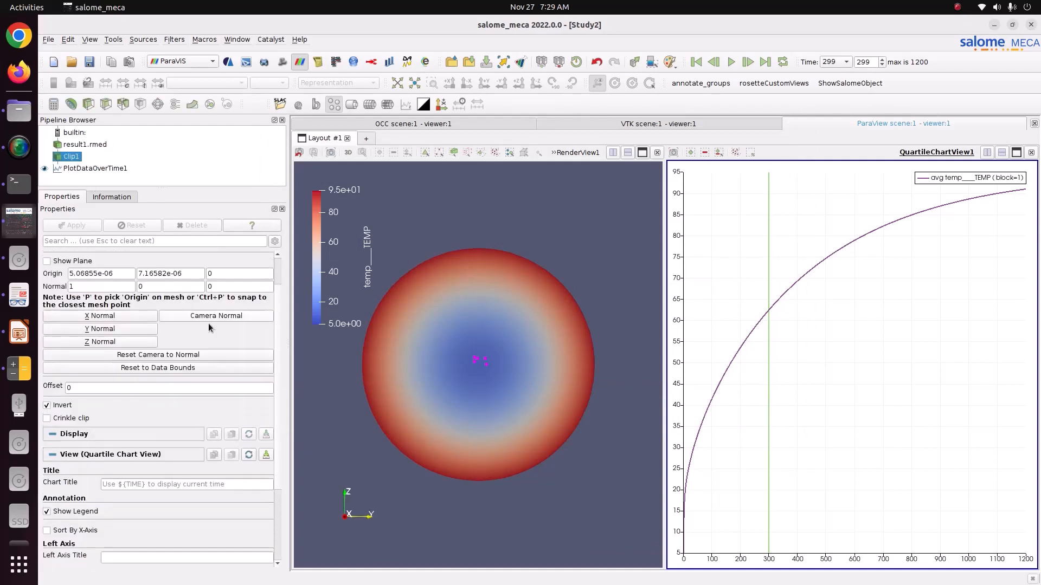
scroll(280, 477, "down", 3)
scroll(274, 369, "up", 5)
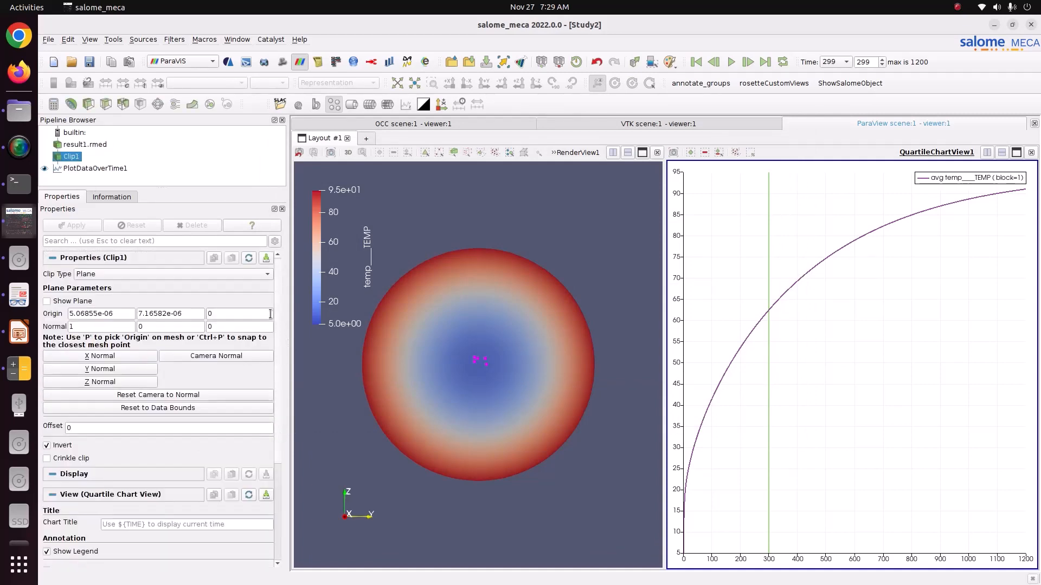
Select result1.rmed and apply the Blue to Red Rainbow preset from the Rainbow group to its temp____TEMP colouring in the render view
left_click(85, 144)
scroll(278, 453, "down", 4)
scroll(269, 382, "up", 3)
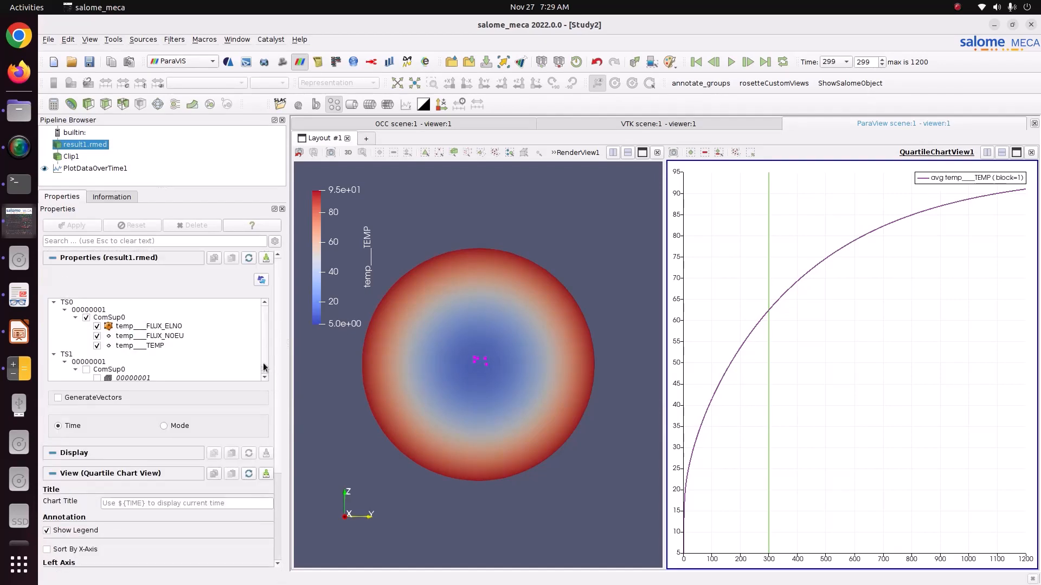
scroll(182, 456, "down", 3)
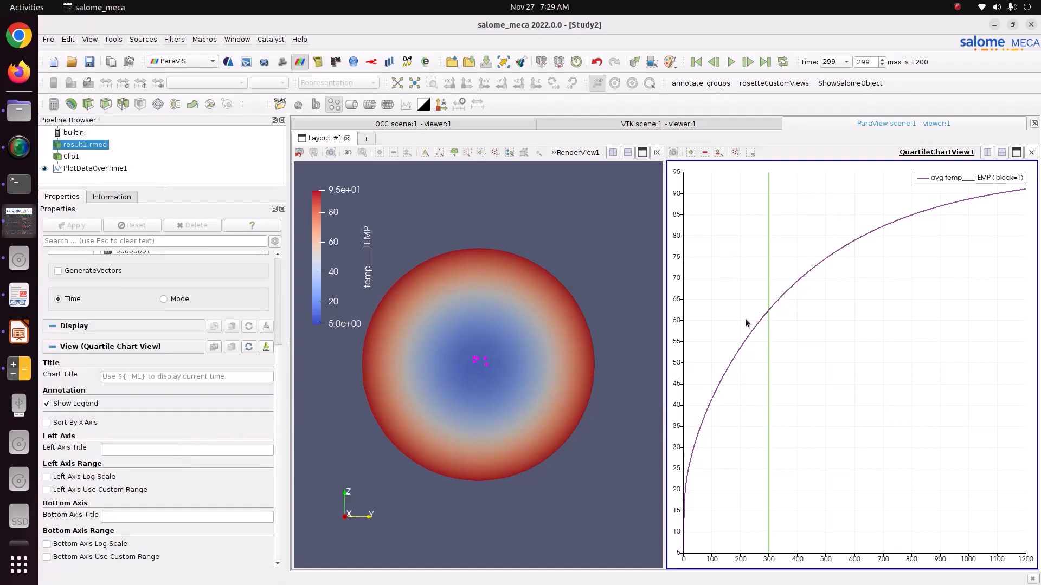
left_click(540, 222)
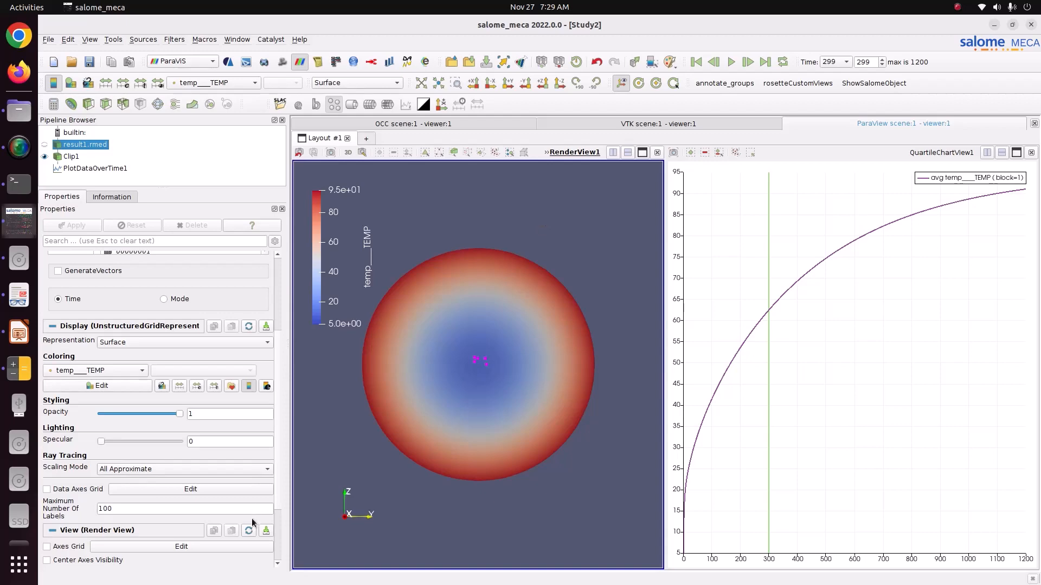
left_click(231, 385)
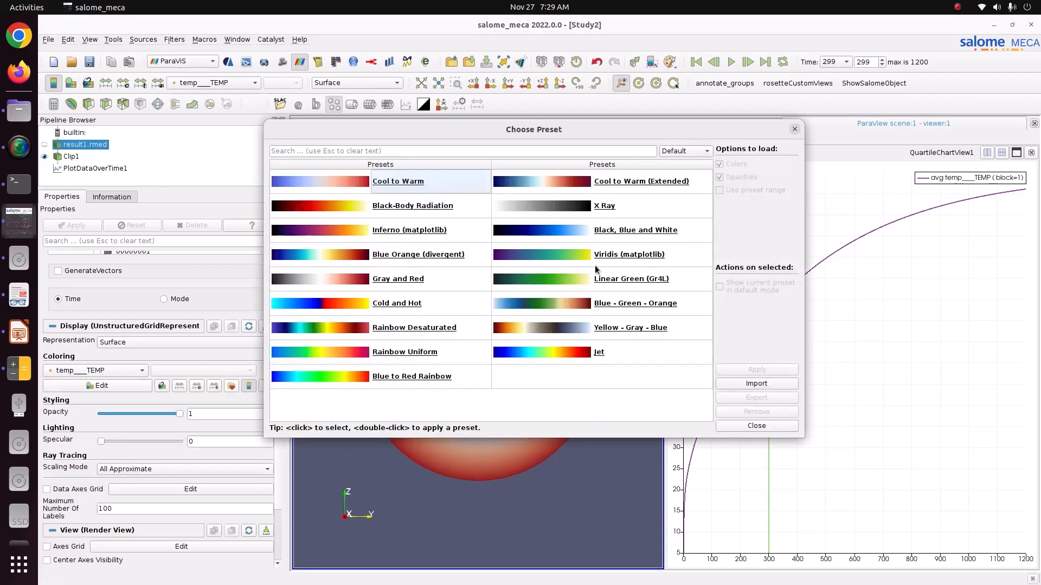
left_click(677, 152)
left_click(681, 187)
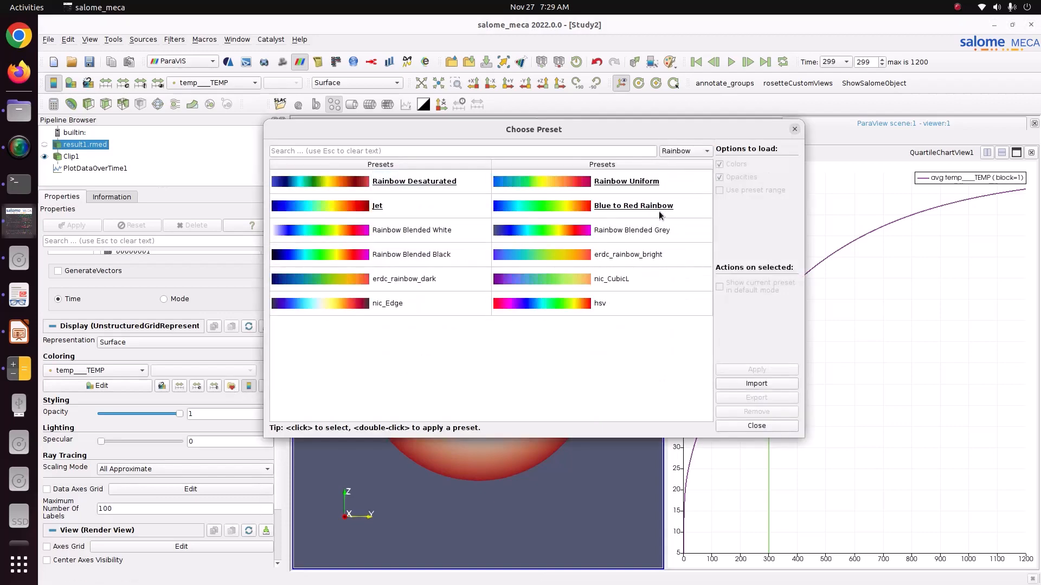
left_click(664, 209)
left_click(726, 371)
left_click(755, 426)
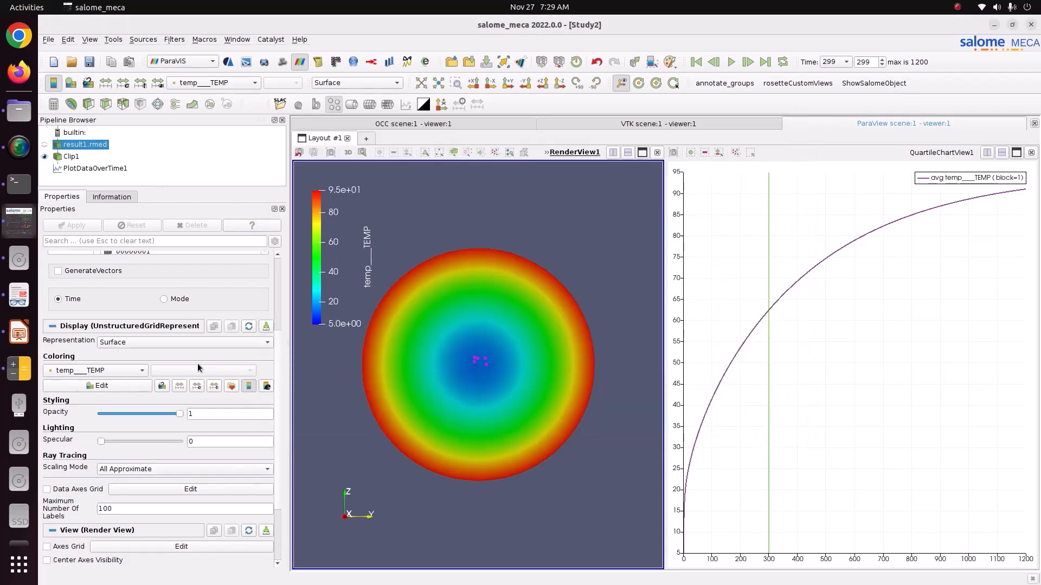
Set the number of table values in the temp____TEMP colour map to 12
left_click(150, 387)
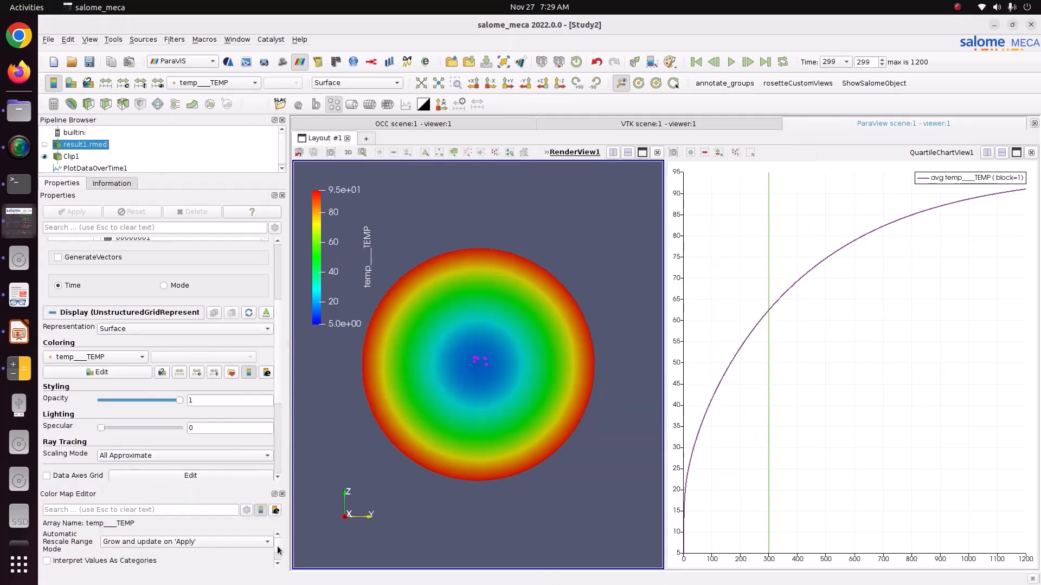
scroll(275, 551, "down", 5)
double_click(234, 542)
type("12")
key("Return")
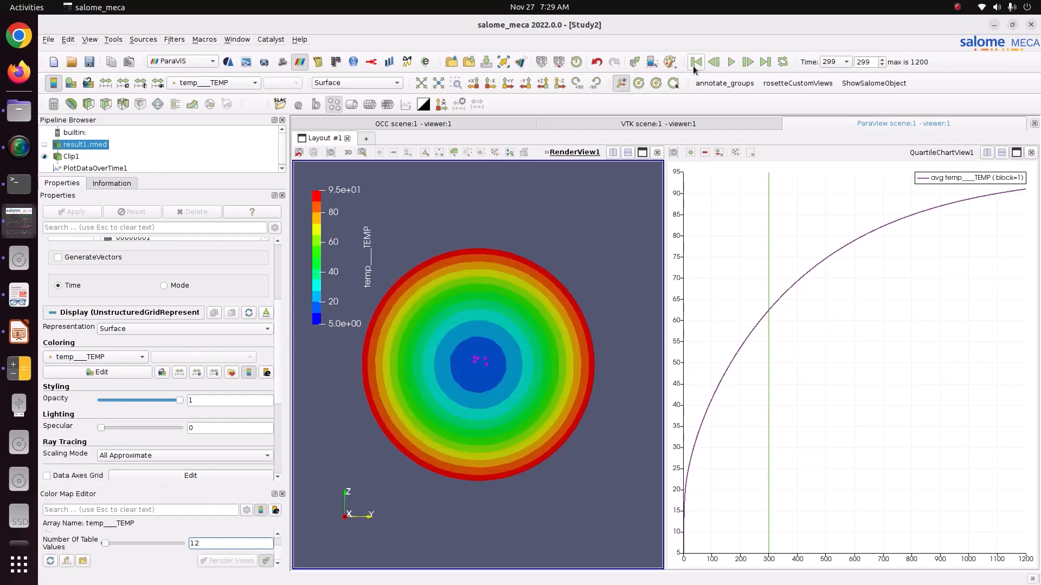
Replay the animation from the first time step to examine the banded temperature contours on the cut face
left_click(694, 65)
left_click(727, 65)
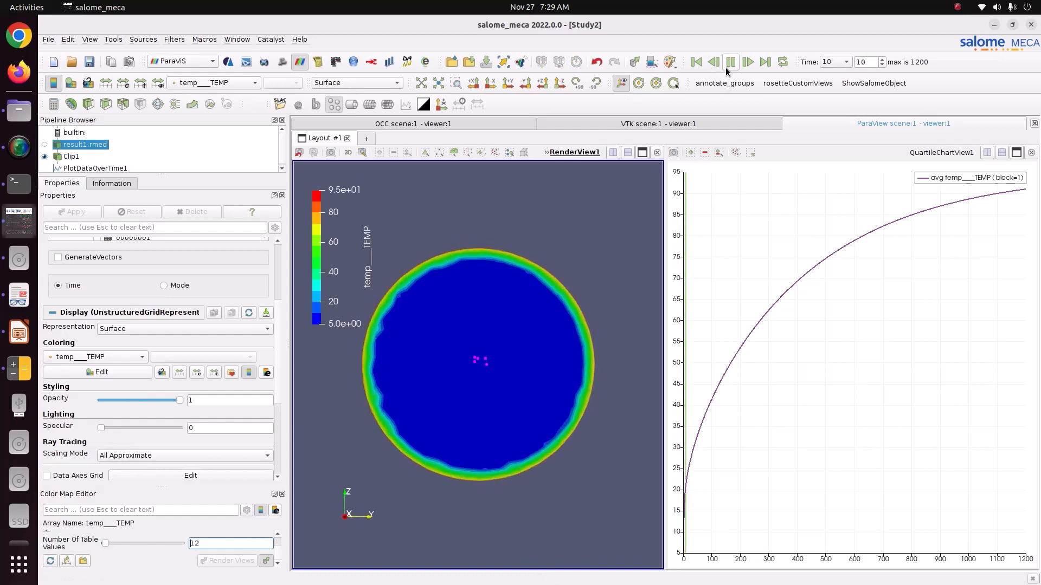